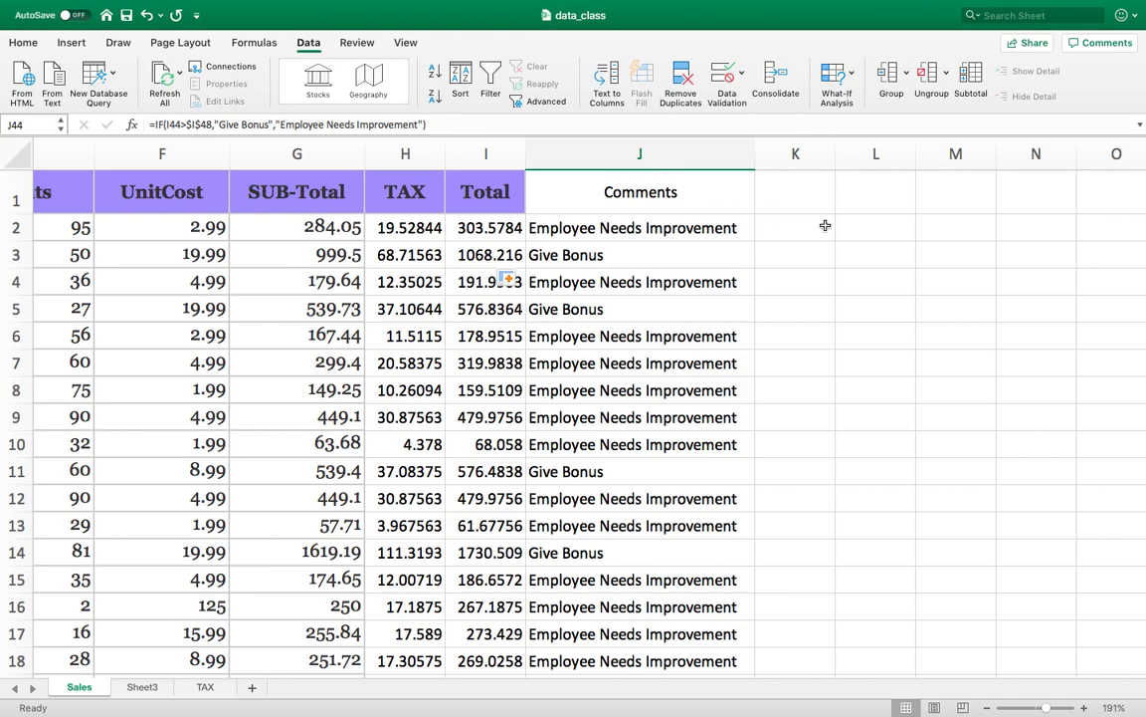
Step: Scroll the Sales sheet right past the Comments column to the empty columns and select M1
{"action": "left_click", "coordinate": [883, 225]}
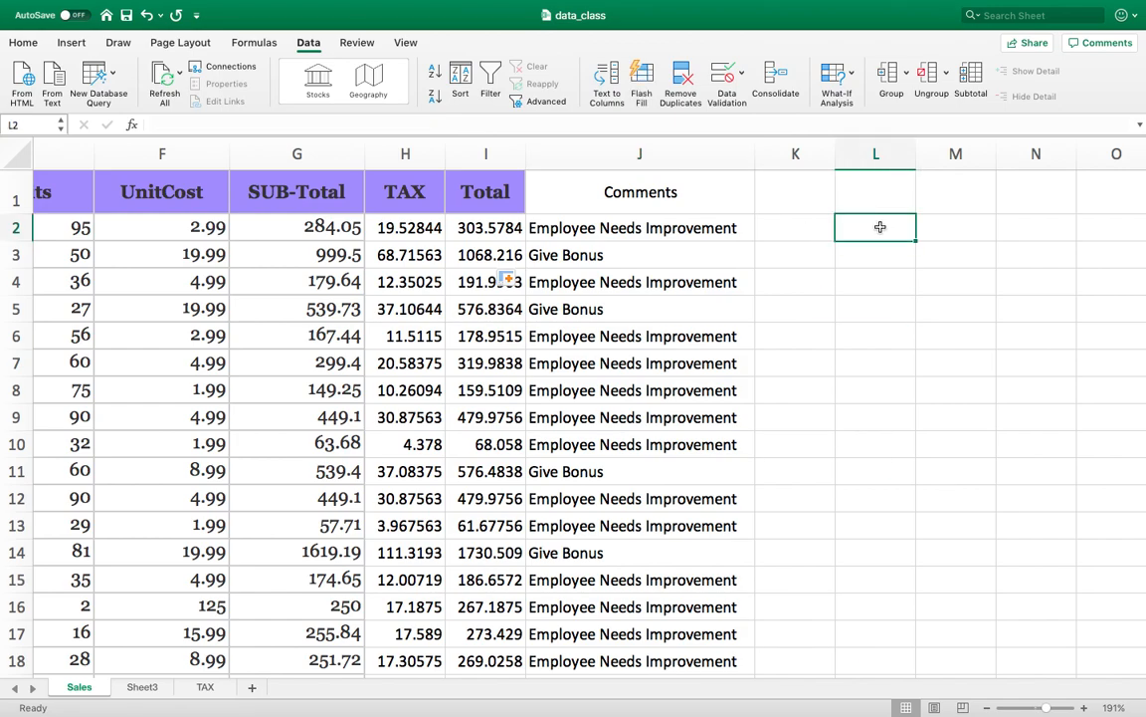
{"action": "scroll", "coordinate": [882, 225], "scroll_direction": "right", "scroll_amount": 2}
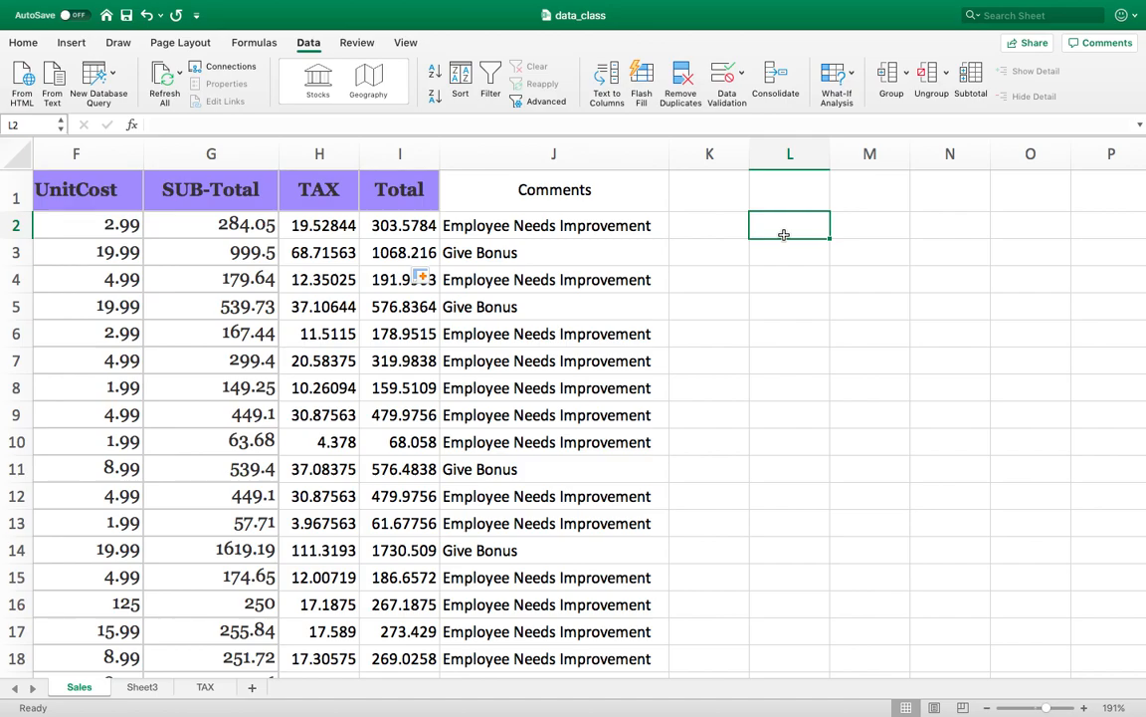
{"action": "scroll", "coordinate": [784, 235], "scroll_direction": "left", "scroll_amount": 3}
{"action": "scroll", "coordinate": [784, 230], "scroll_direction": "right", "scroll_amount": 8}
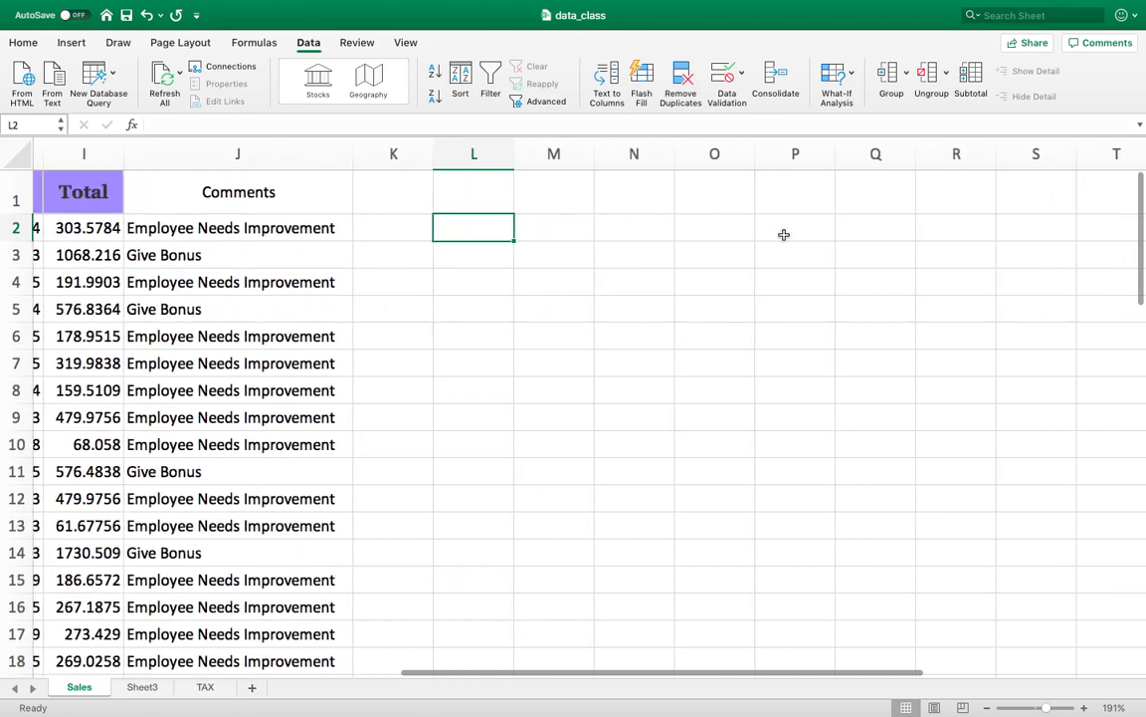
{"action": "scroll", "coordinate": [512, 230], "scroll_direction": "right", "scroll_amount": 2}
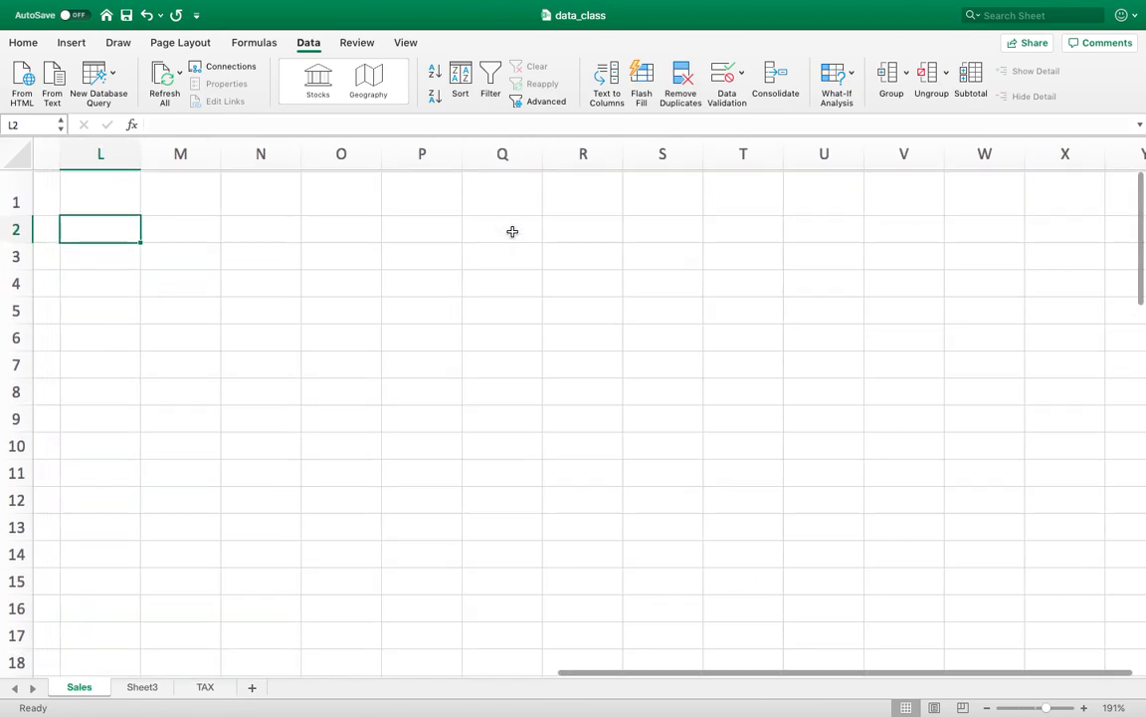
{"action": "left_click", "coordinate": [210, 203]}
Step: Add First Name and Last Name headings in M1:N1, with a sample person's names below
{"action": "type", "text": "First Name"}
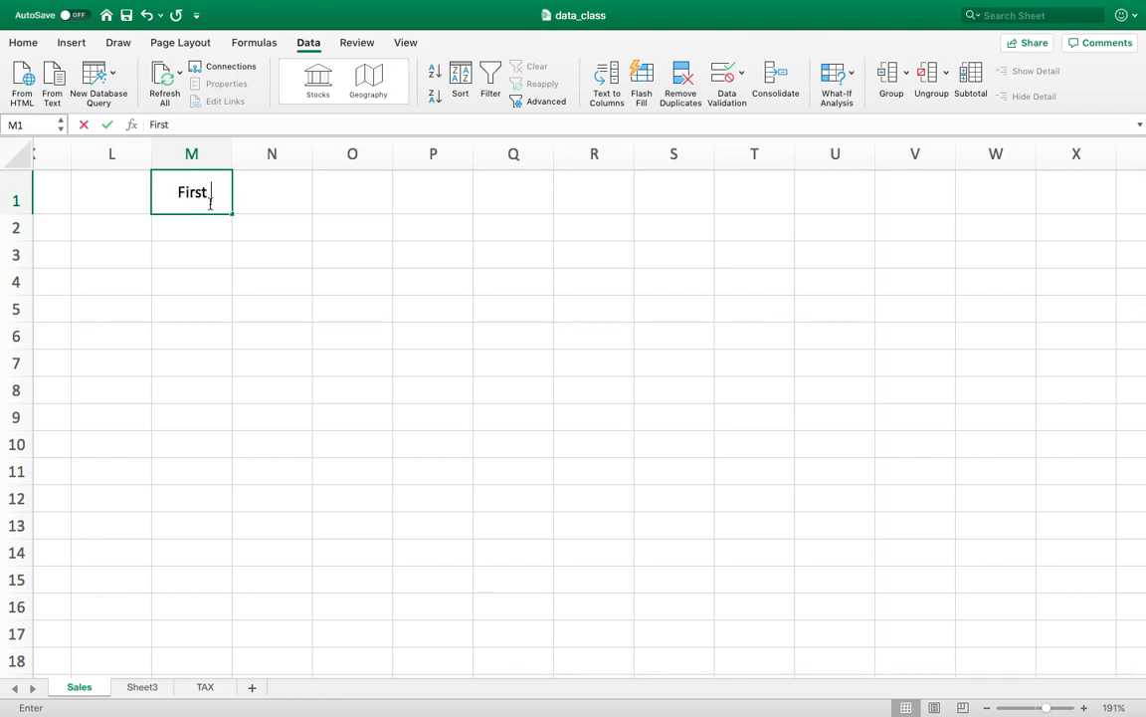
{"action": "key", "text": "Tab"}
{"action": "type", "text": "Las"}
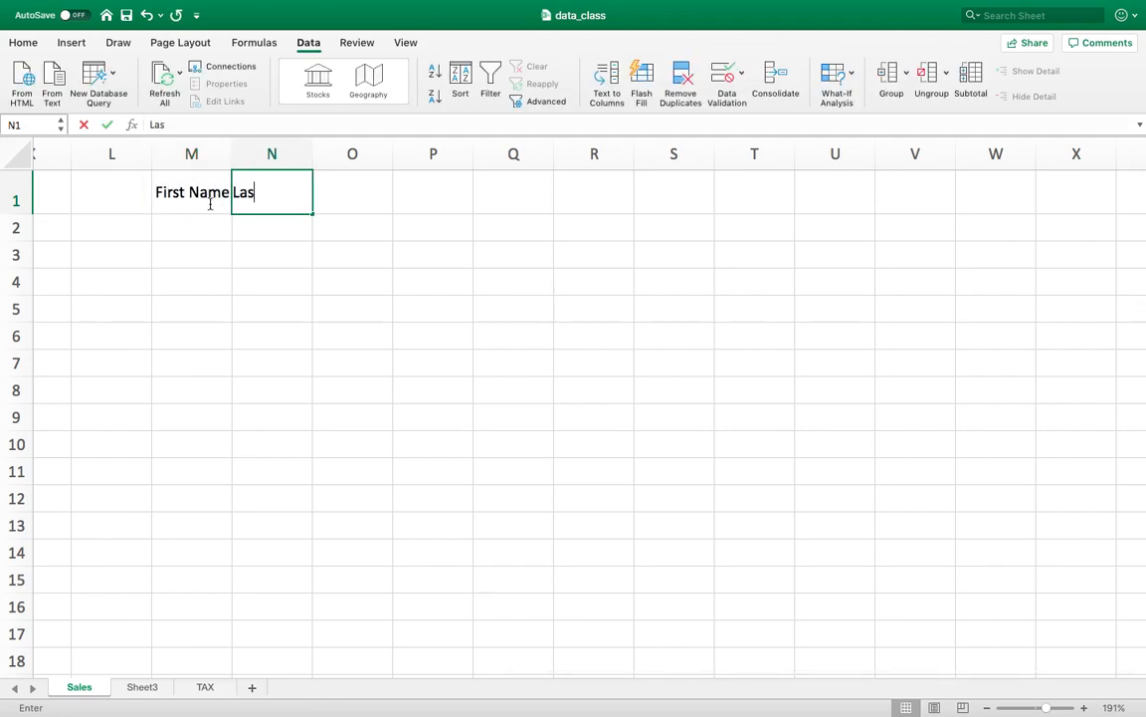
{"action": "type", "text": "t Name"}
{"action": "key", "text": "Return"}
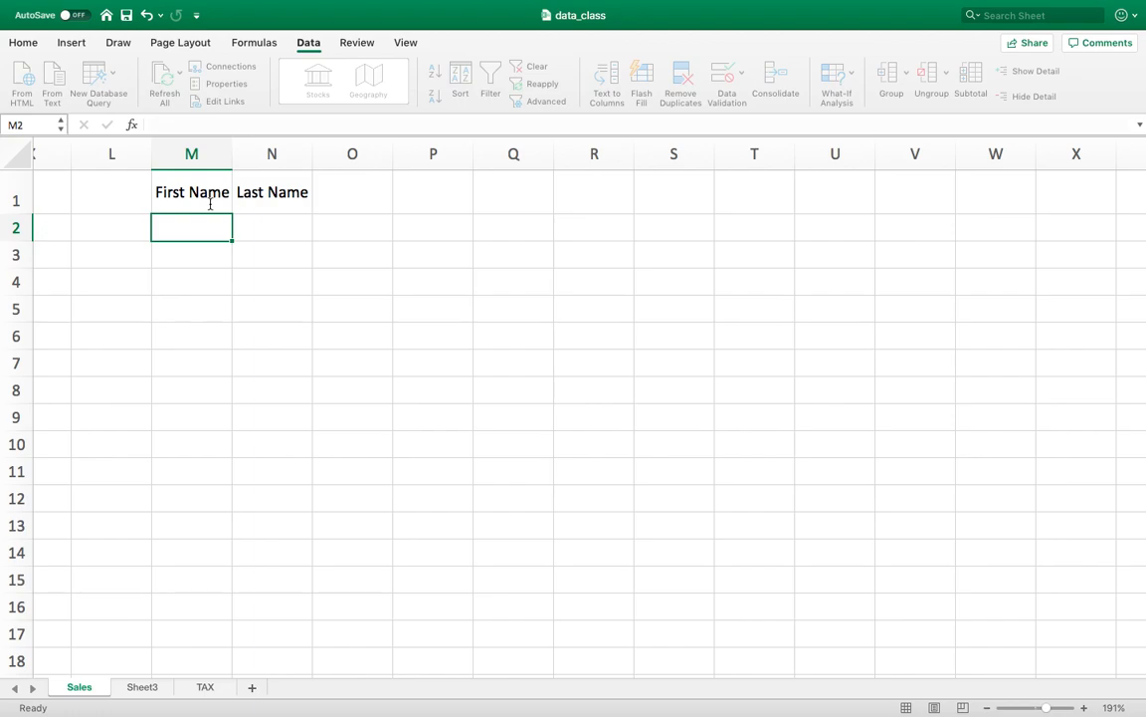
{"action": "type", "text": "Muhammad"}
{"action": "key", "text": "Tab"}
{"action": "type", "text": "Hassan"}
{"action": "key", "text": "Tab"}
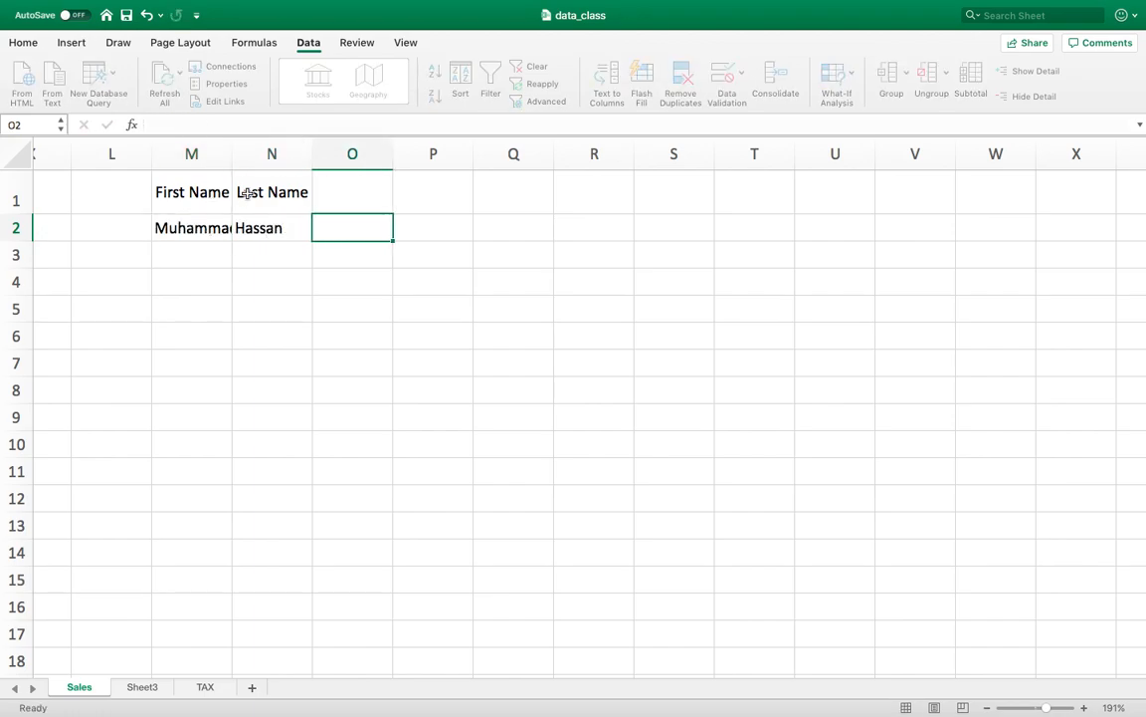
Step: Add a Full Name heading in P1
{"action": "left_click", "coordinate": [364, 197]}
{"action": "left_click", "coordinate": [432, 195]}
{"action": "type", "text": "Fulla"}
{"action": "type", "text": "n"}
{"action": "key", "text": "BackSpace"}
{"action": "key", "text": "BackSpace"}
{"action": "type", "text": "Name"}
{"action": "key", "text": "Return"}
Step: Enter =M2 & N2 in P2 to join the first and last names
{"action": "type", "text": "="}
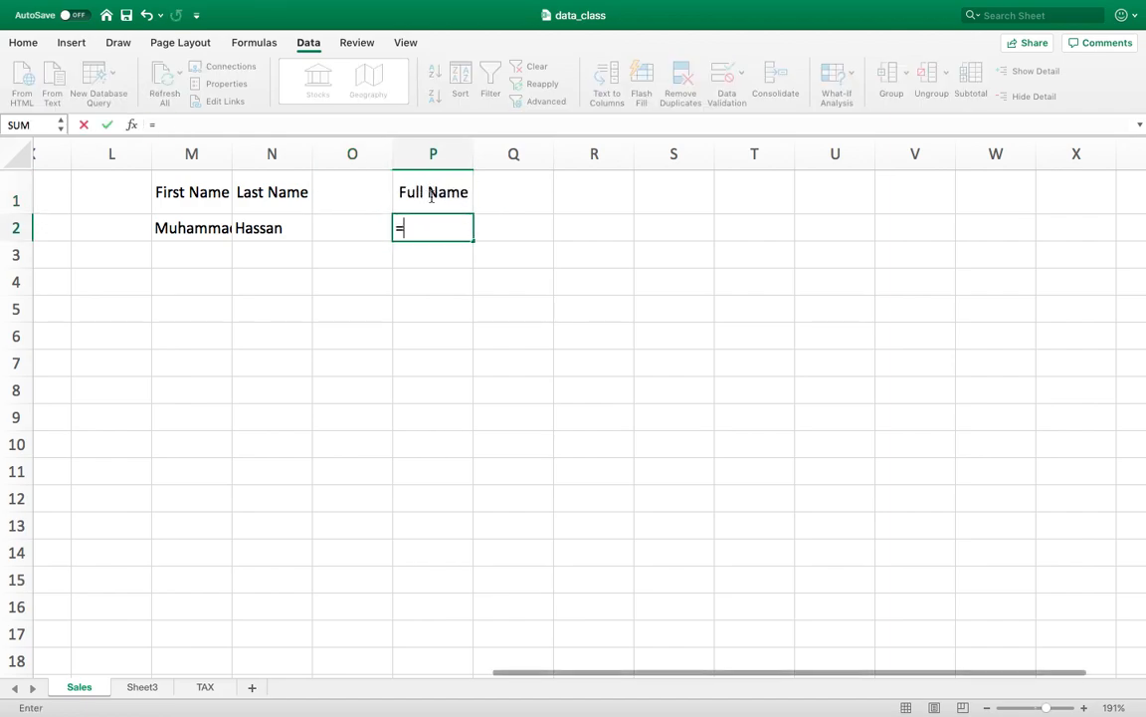
{"action": "left_click", "coordinate": [194, 229]}
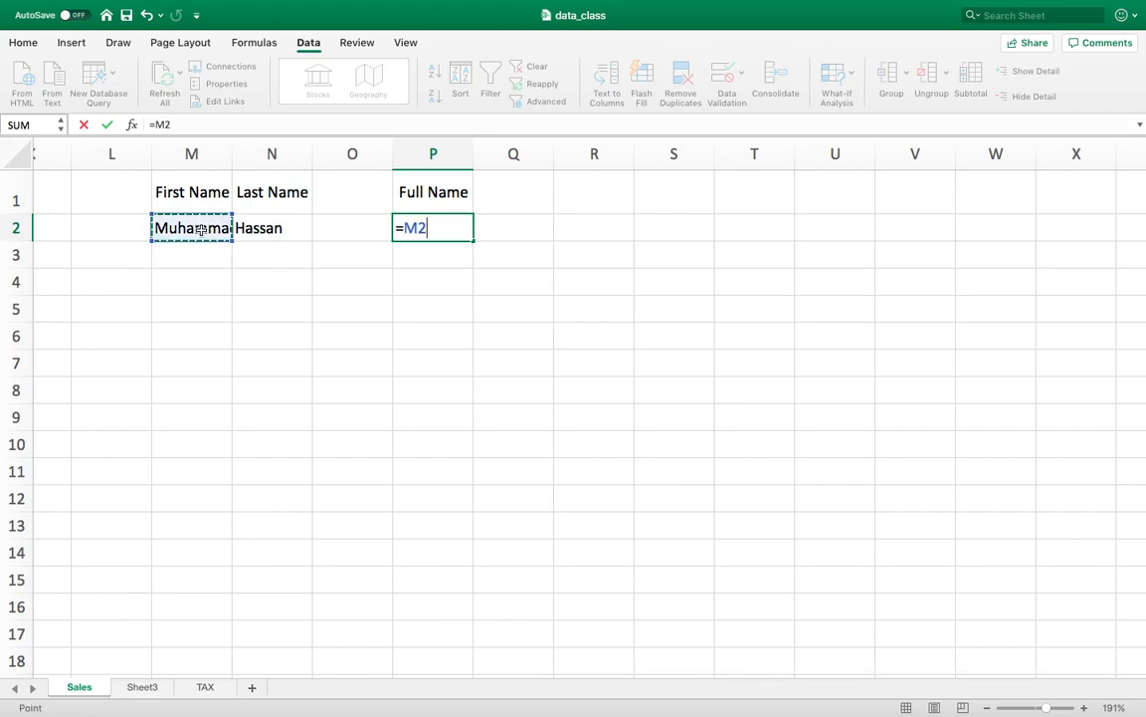
{"action": "type", "text": "&"}
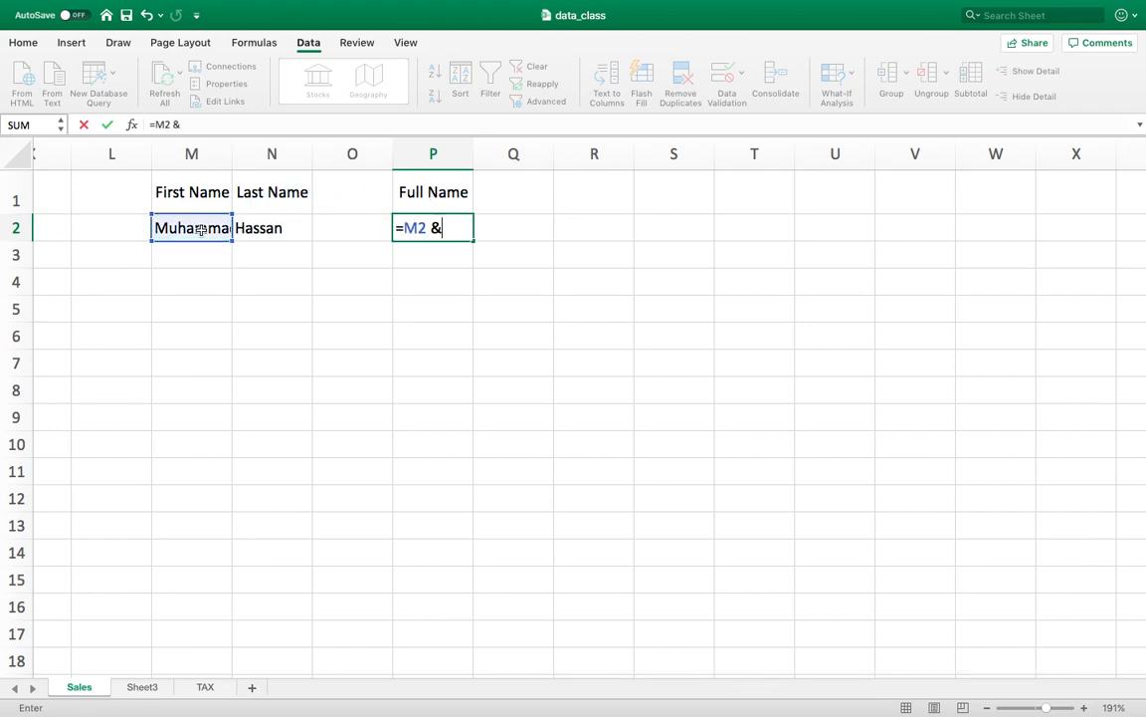
{"action": "left_click", "coordinate": [267, 228]}
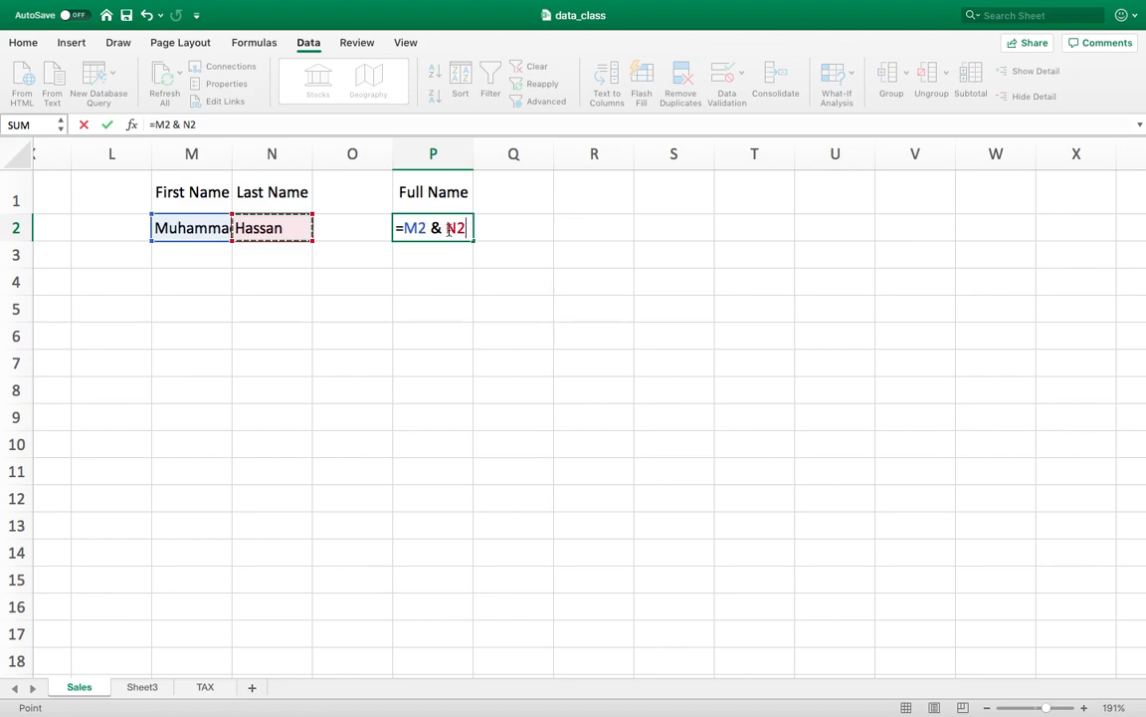
{"action": "key", "text": "Return"}
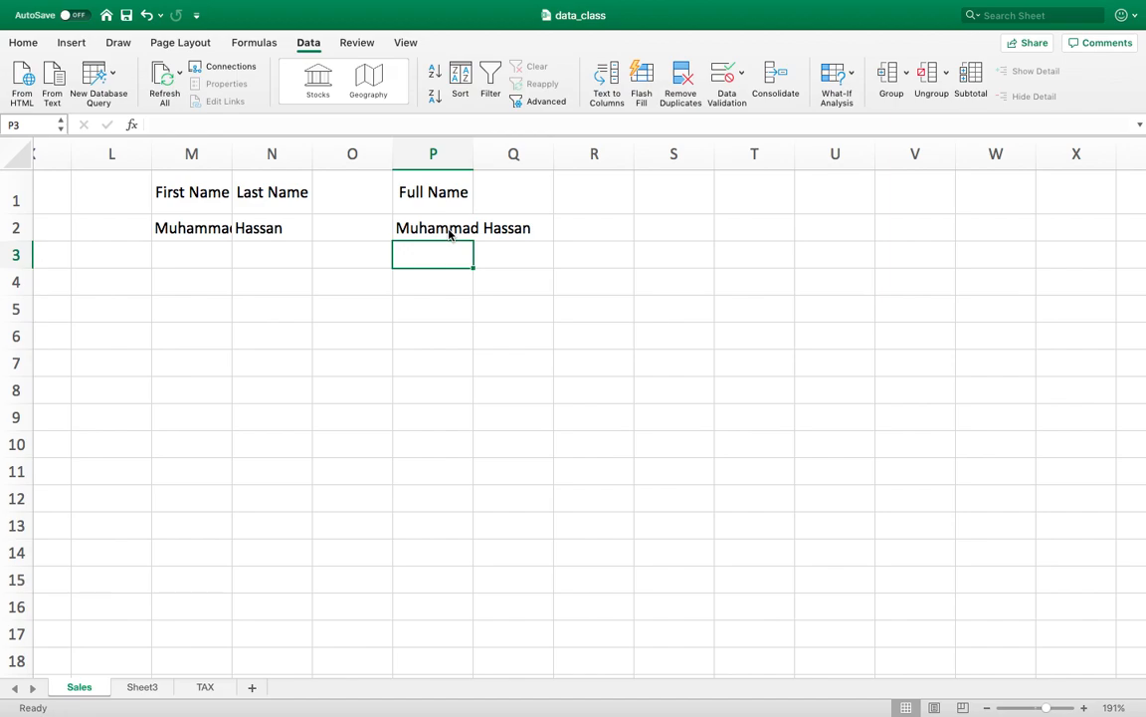
Step: Clear P2, re-enter =M2 & N2, then delete it again so P2 is empty
{"action": "left_click", "coordinate": [449, 230]}
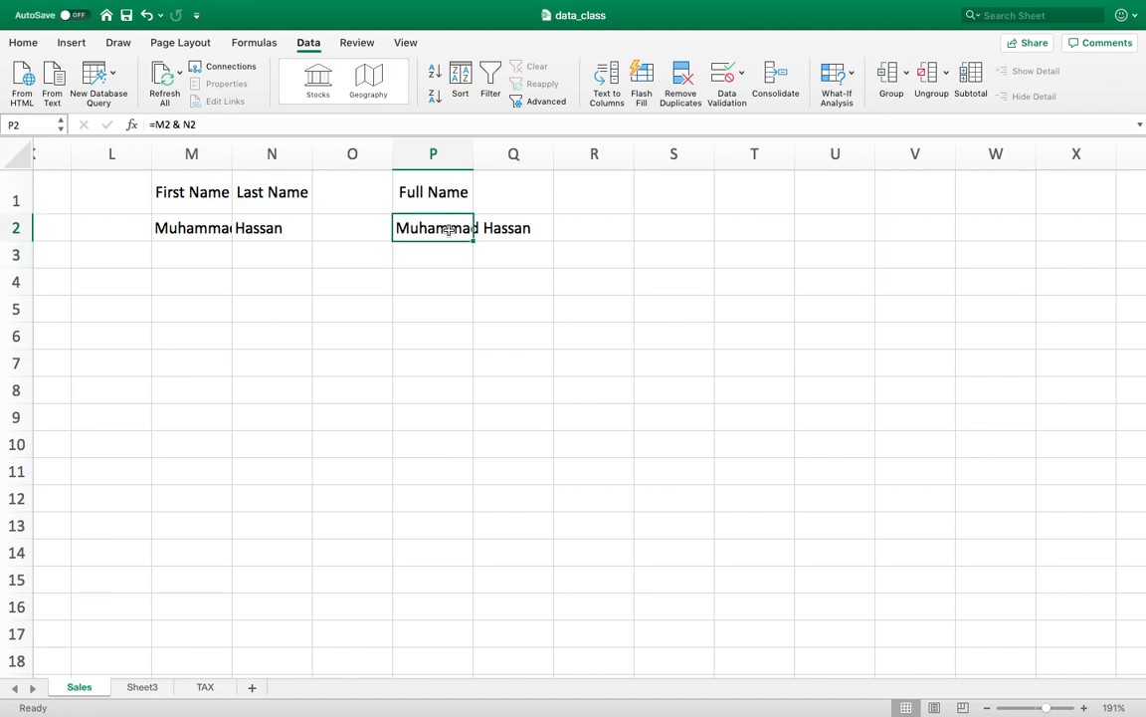
{"action": "key", "text": "Delete"}
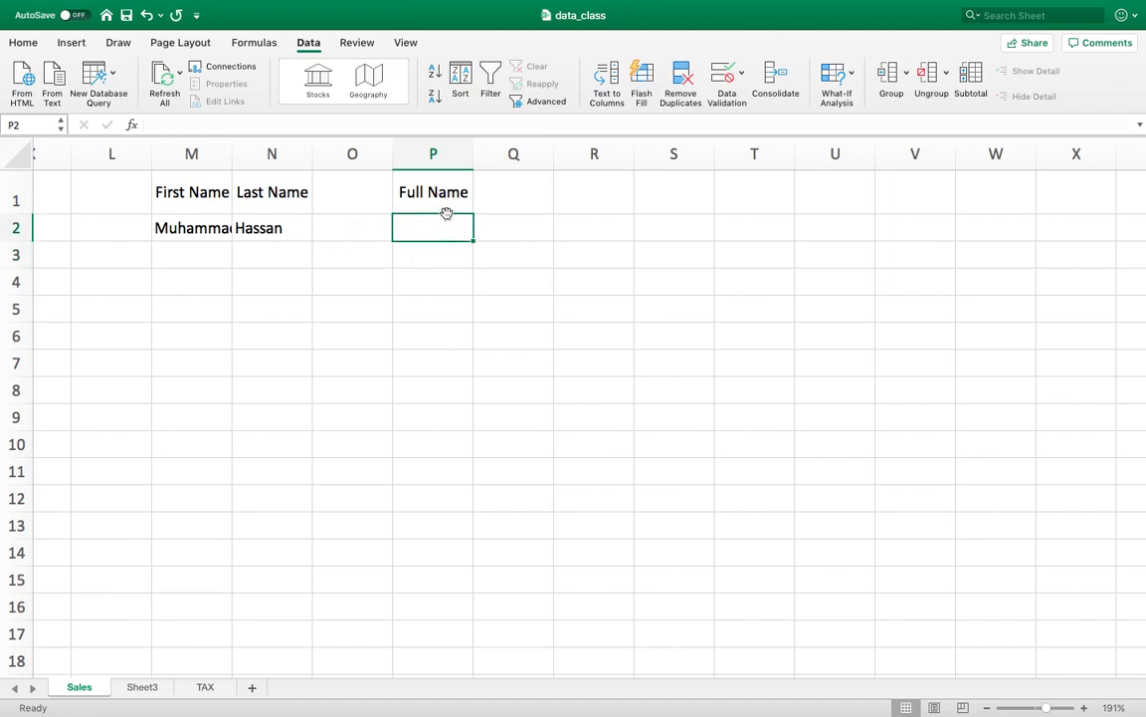
{"action": "type", "text": "="}
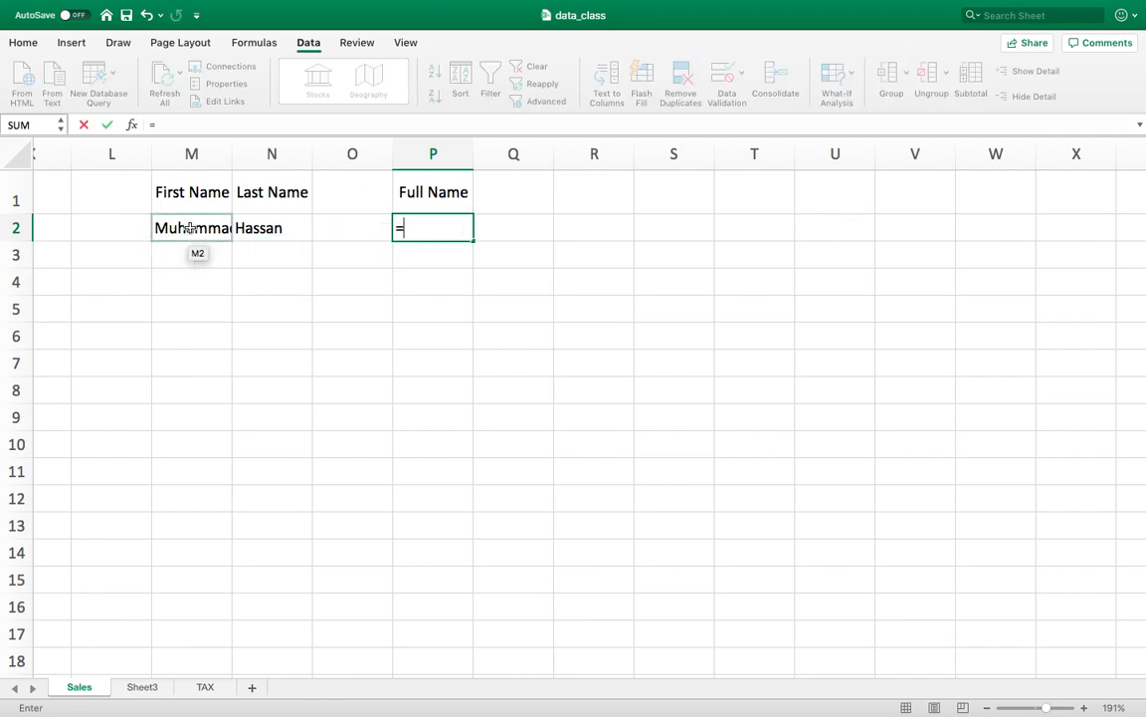
{"action": "left_click", "coordinate": [190, 228]}
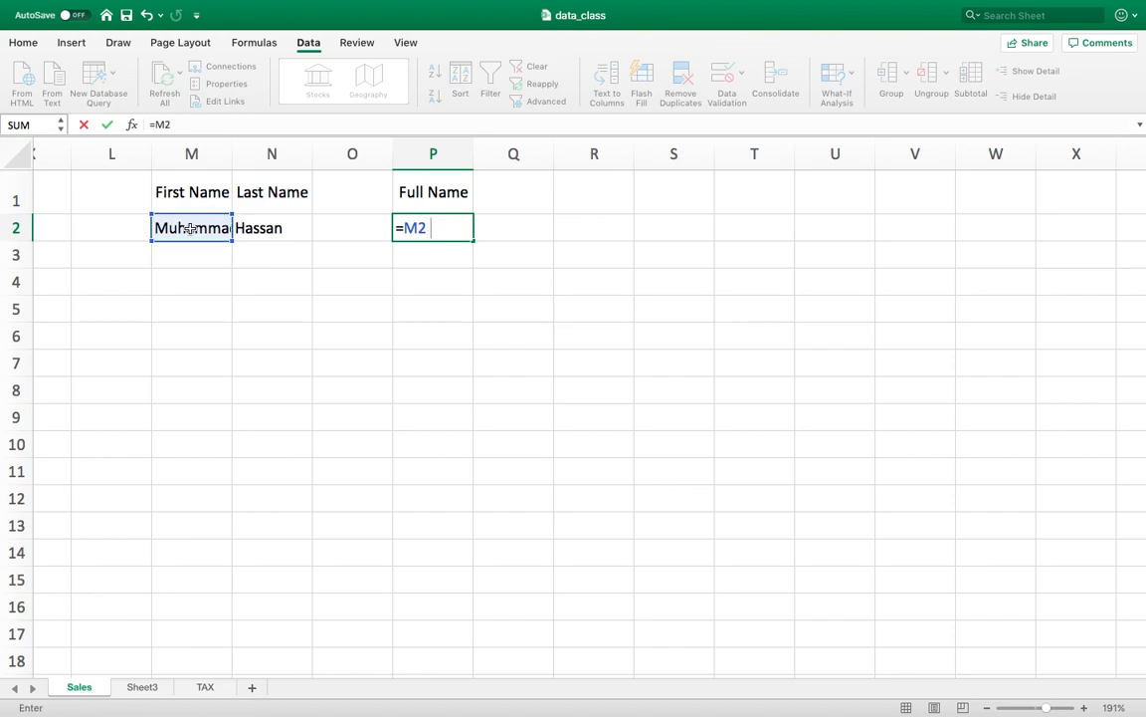
{"action": "type", "text": "&"}
{"action": "left_click", "coordinate": [288, 228]}
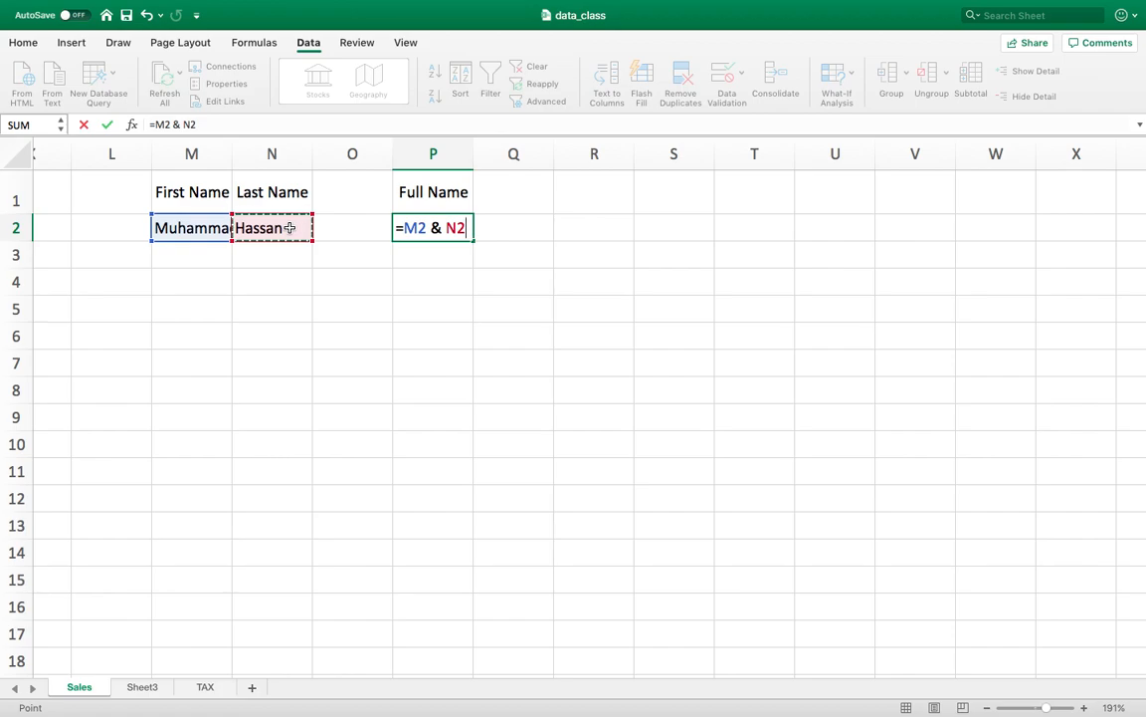
{"action": "key", "text": "Return"}
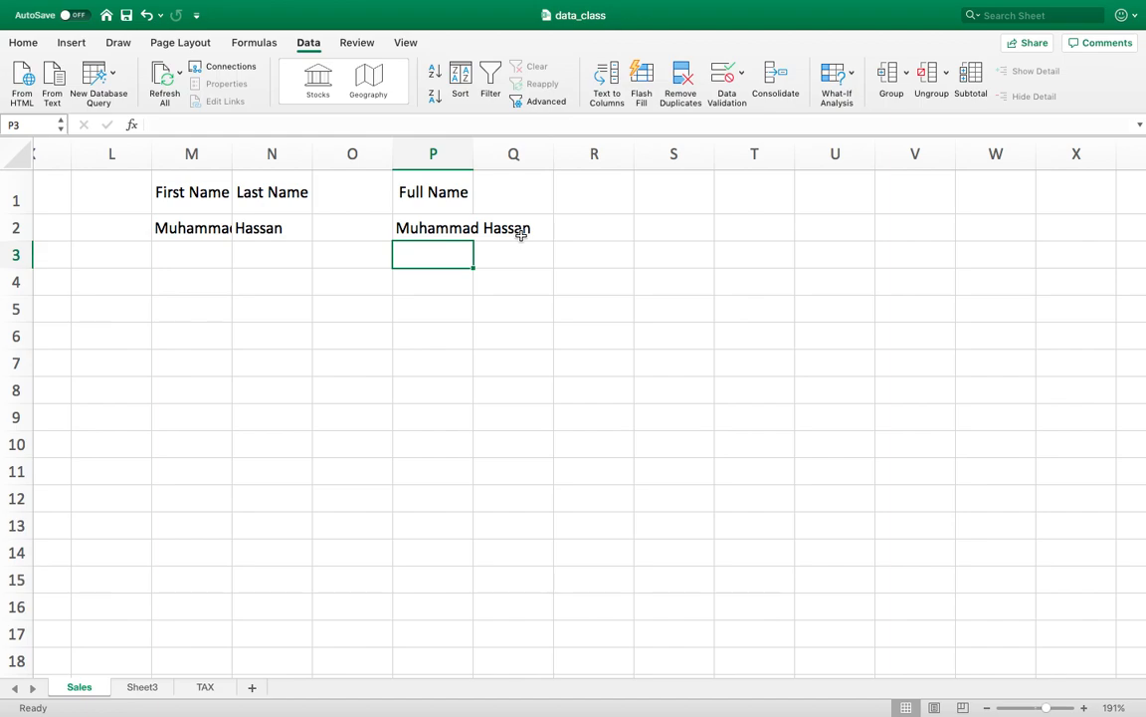
{"action": "left_click", "coordinate": [424, 228]}
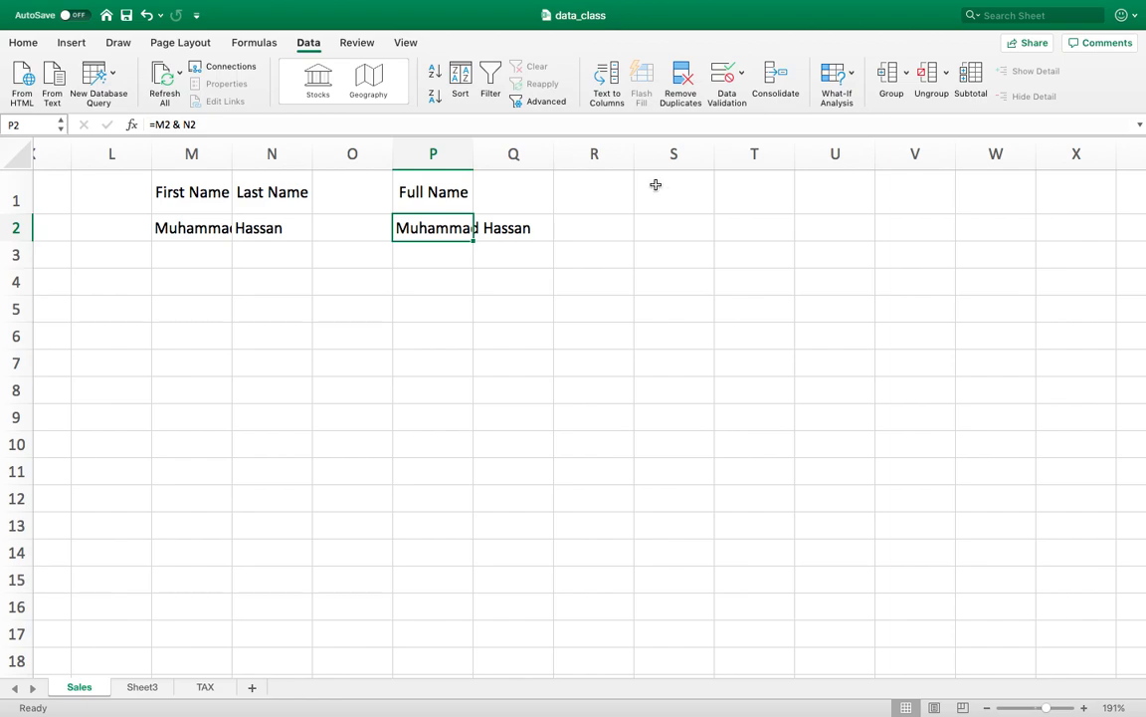
{"action": "key", "text": "Delete"}
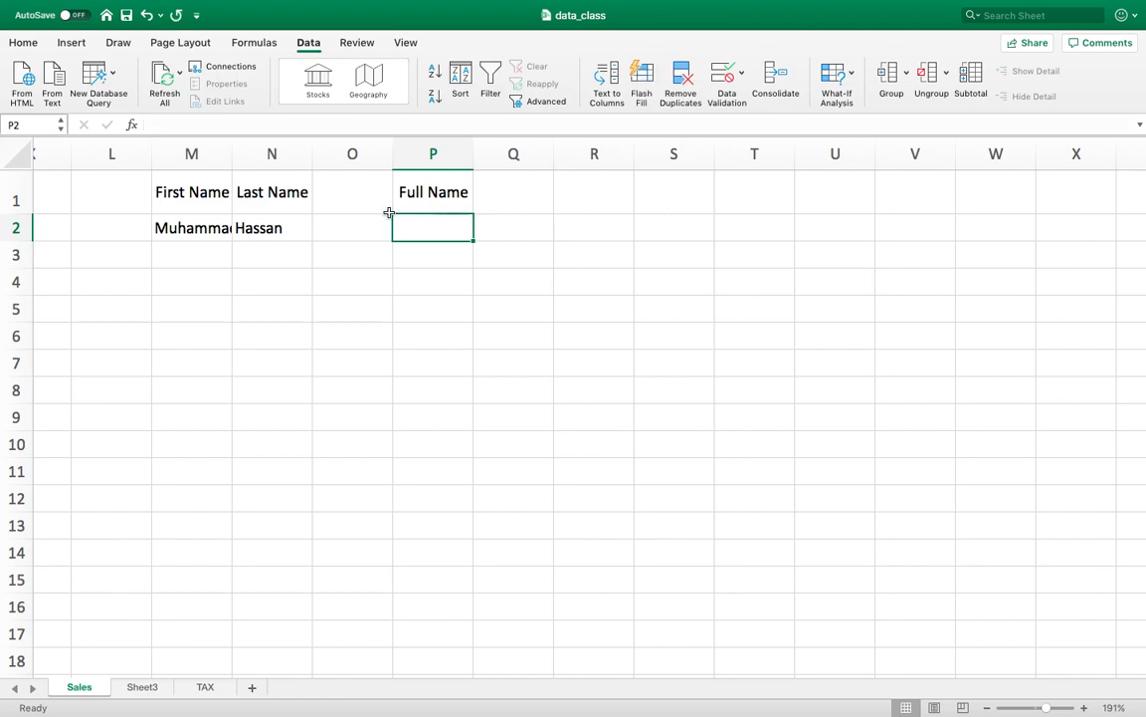
Step: Replace the Full Name heading in P1 with Comment
{"action": "left_click", "coordinate": [436, 192]}
{"action": "key", "text": "Delete"}
{"action": "type", "text": "Comment"}
{"action": "key", "text": "Return"}
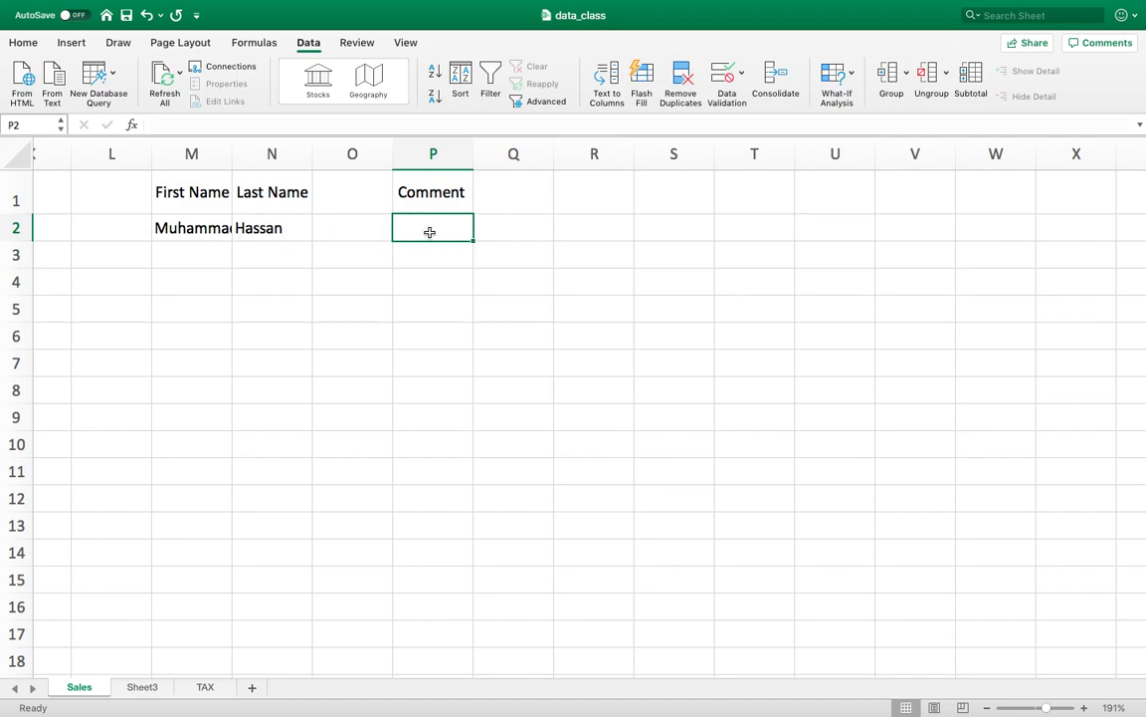
Step: Enter =M2 & "Teaches CSC105" in P2, correcting the course code from CSC104
{"action": "type", "text": "="}
{"action": "left_click", "coordinate": [184, 228]}
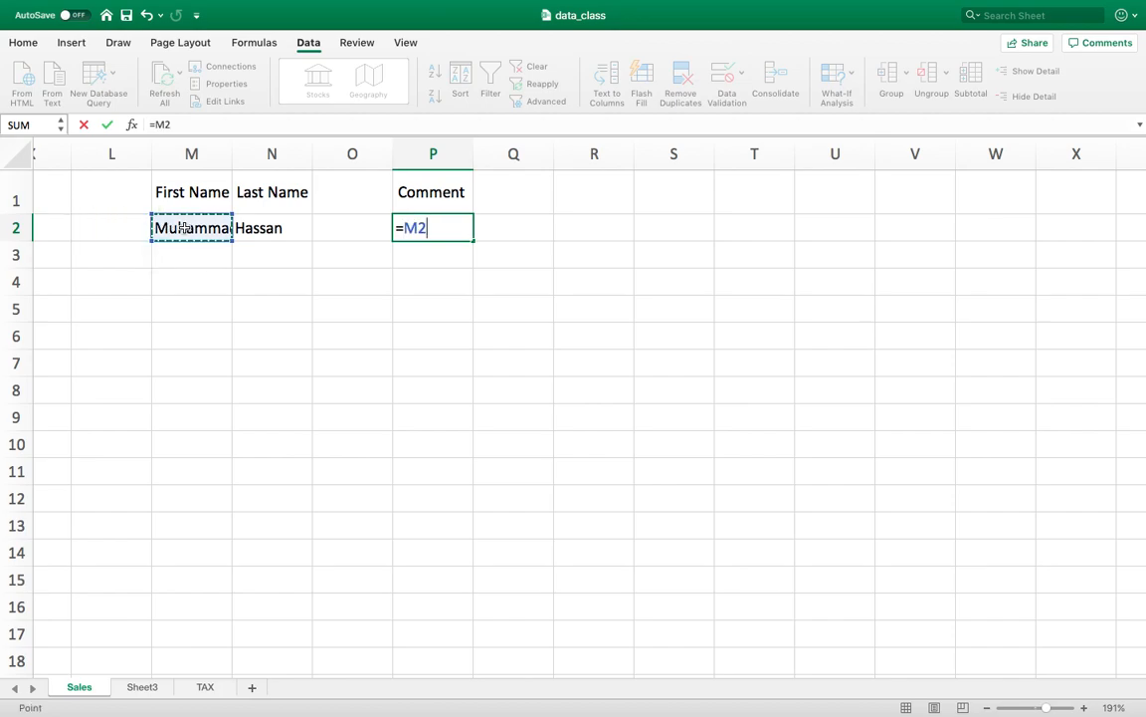
{"action": "type", "text": "& "}
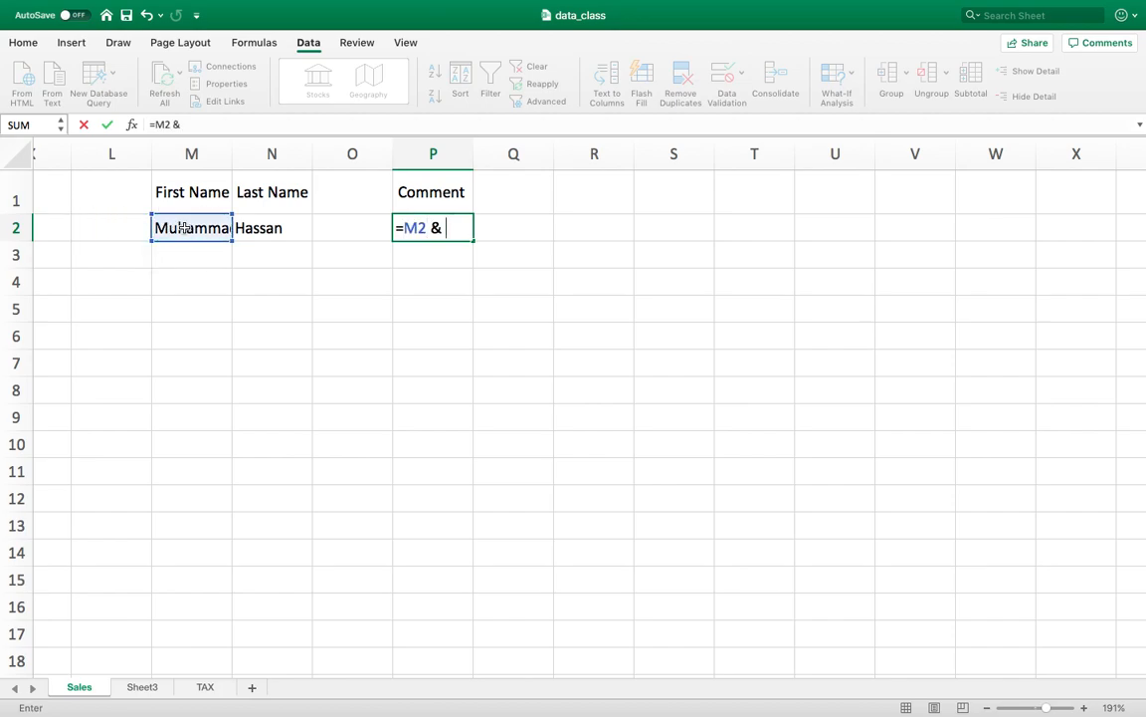
{"action": "type", "text": "\"Teaches CSC104"}
{"action": "type", "text": "\""}
{"action": "key", "text": "BackSpace"}
{"action": "key", "text": "BackSpace"}
{"action": "type", "text": "5\""}
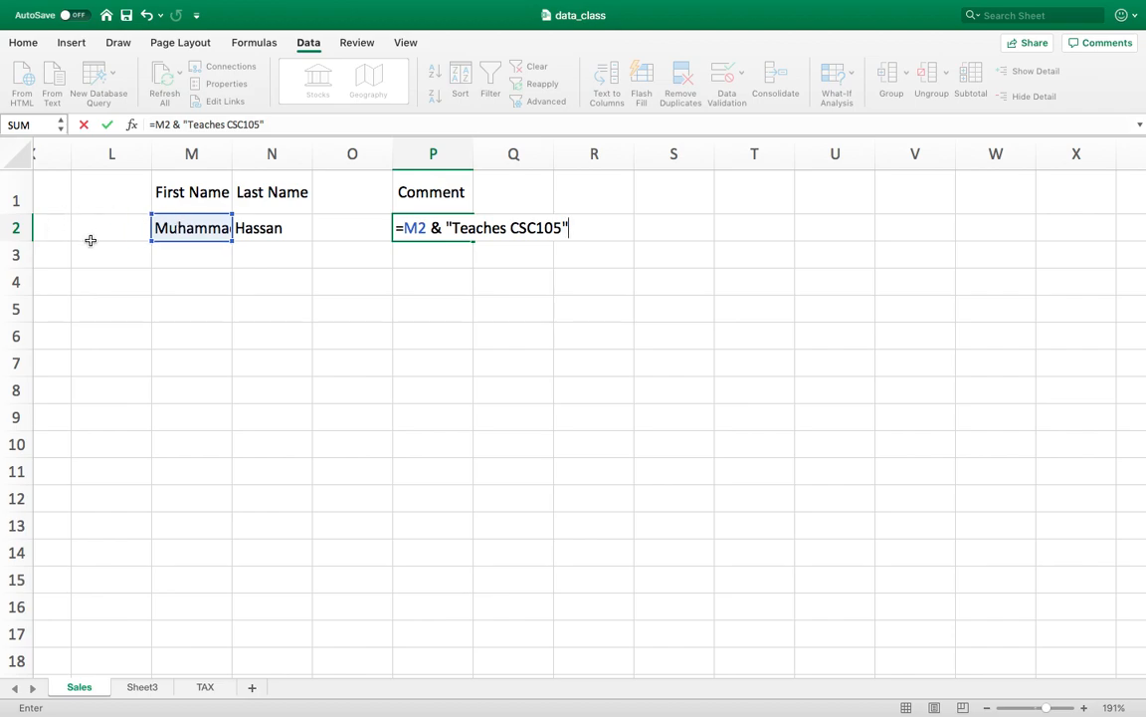
{"action": "left_click_drag", "start_coordinate": [403, 227], "coordinate": [424, 228]}
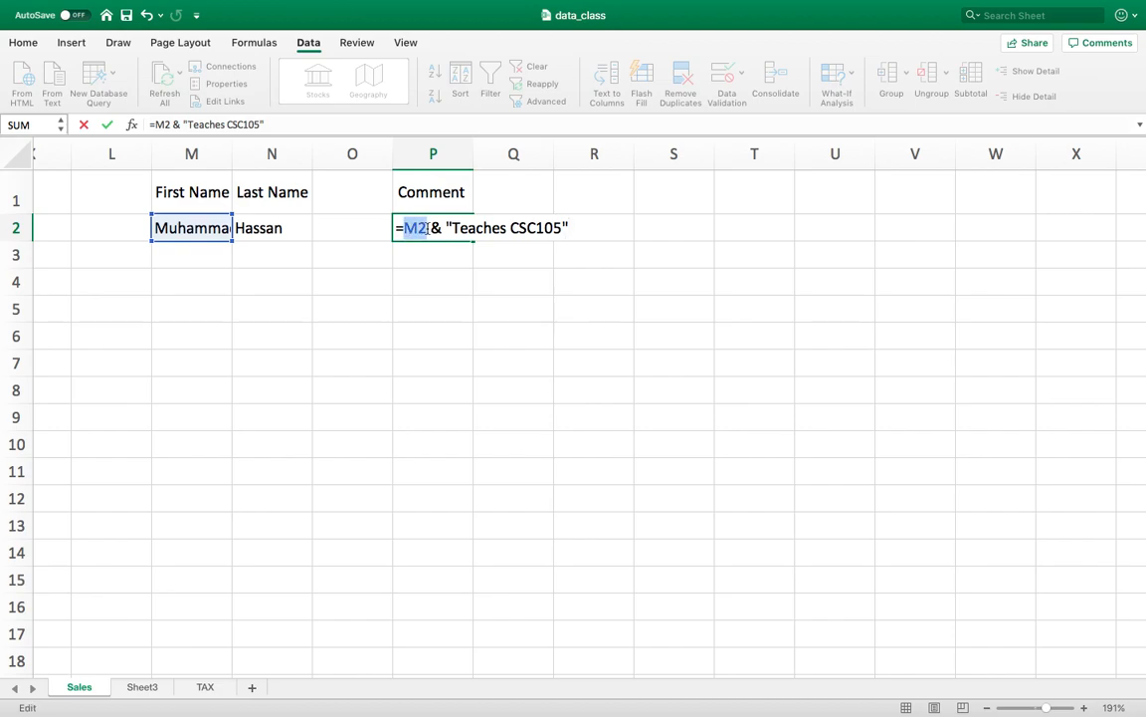
{"action": "left_click", "coordinate": [565, 227]}
{"action": "type", "text": "M2"}
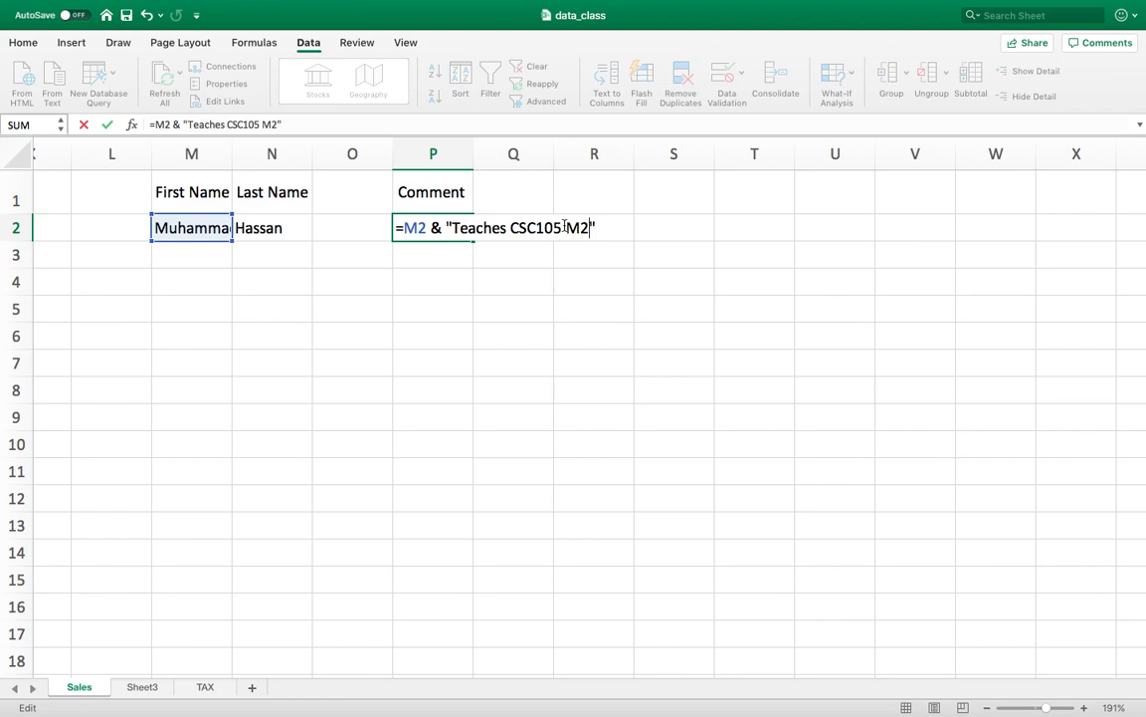
{"action": "key", "text": "BackSpace"}
{"action": "key", "text": "BackSpace"}
{"action": "key", "text": "BackSpace"}
{"action": "key", "text": "Return"}
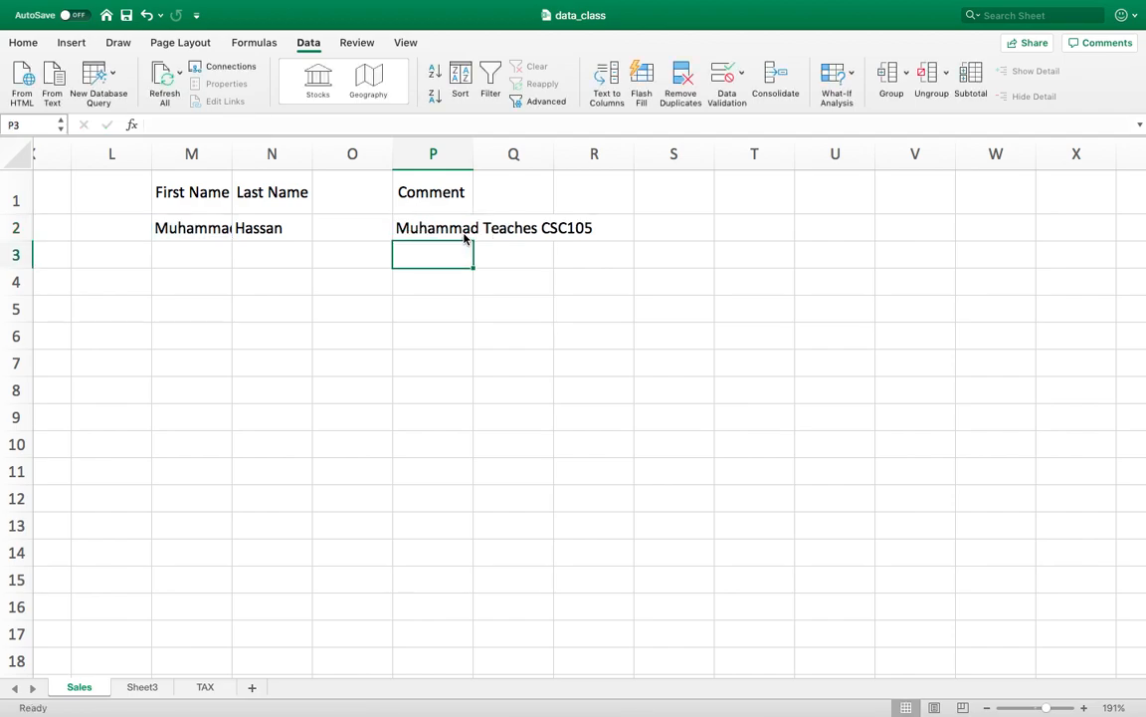
Step: Widen column P, check P2's formula, then clear the practice cells M1:P2
{"action": "left_click_drag", "start_coordinate": [474, 155], "coordinate": [685, 154]}
{"action": "double_click", "coordinate": [517, 230]}
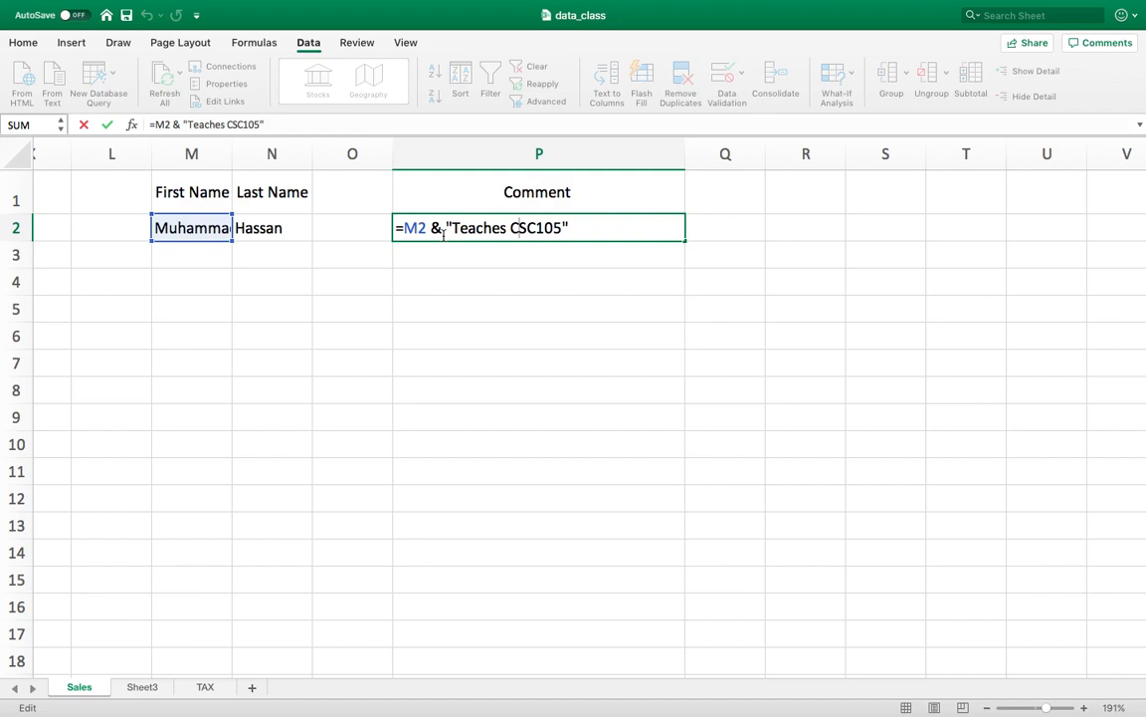
{"action": "left_click", "coordinate": [158, 184]}
{"action": "left_click", "coordinate": [552, 207], "text": "shift"}
{"action": "left_click", "coordinate": [550, 228], "text": "shift"}
{"action": "key", "text": "Delete"}
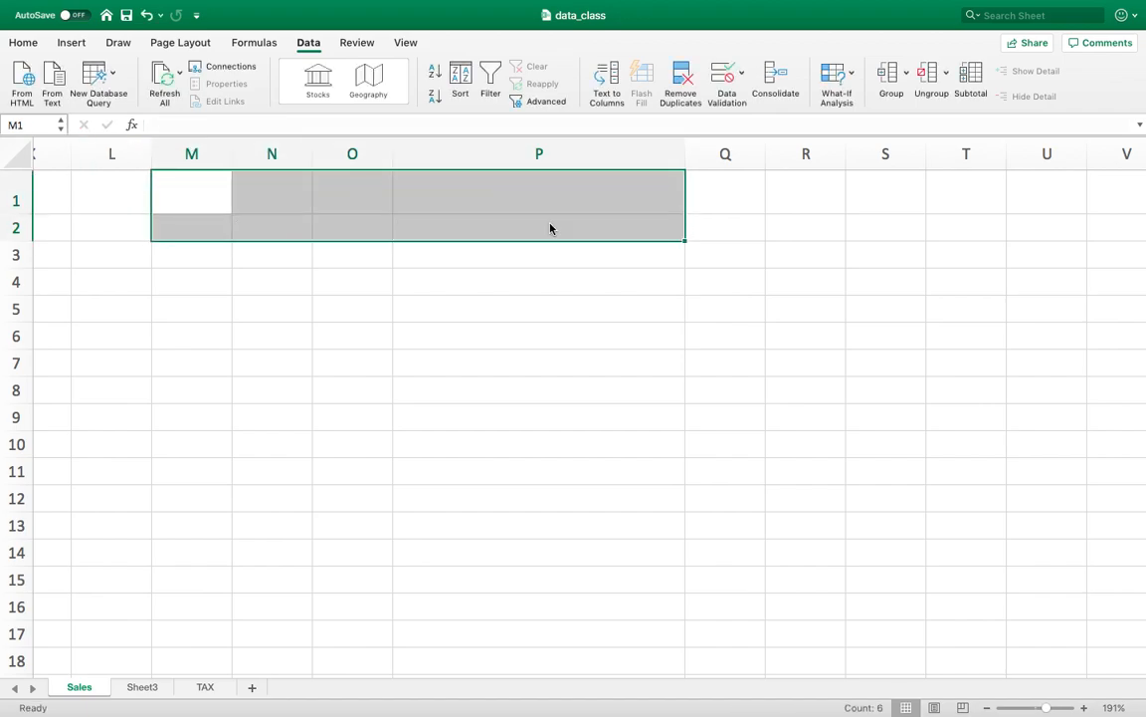
Step: Return to the Comments column and review J2's IF formula without changing it
{"action": "scroll", "coordinate": [549, 229], "scroll_direction": "left", "scroll_amount": 5}
{"action": "scroll", "coordinate": [551, 228], "scroll_direction": "left", "scroll_amount": 3}
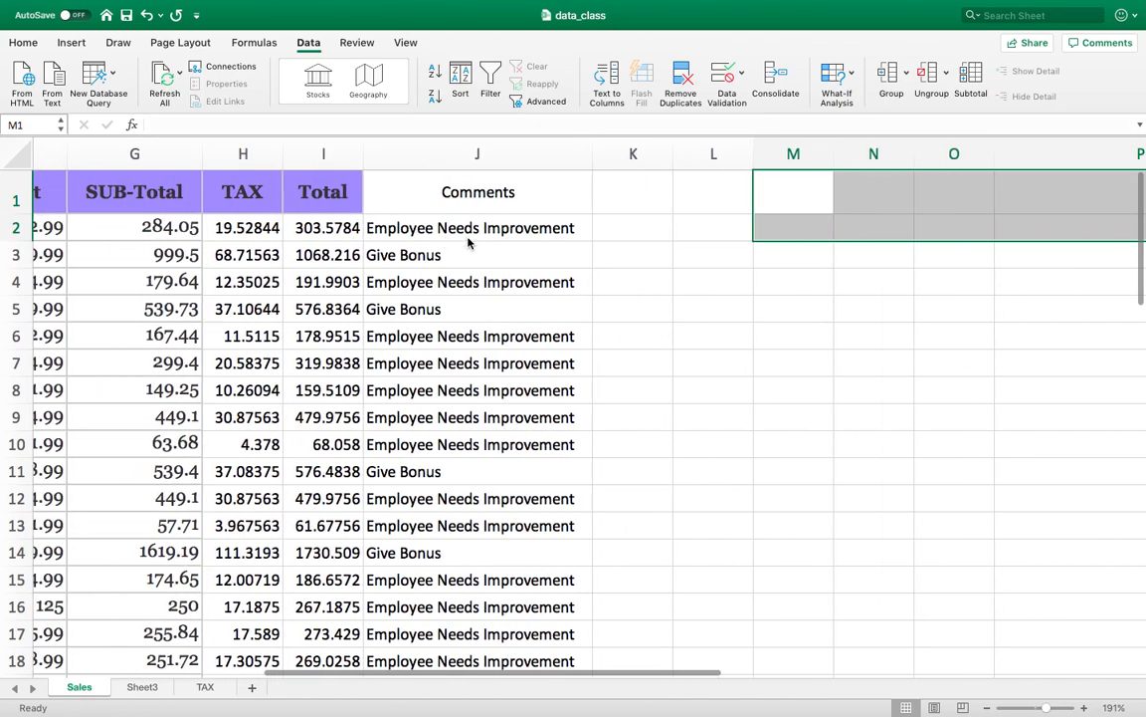
{"action": "left_click", "coordinate": [467, 228]}
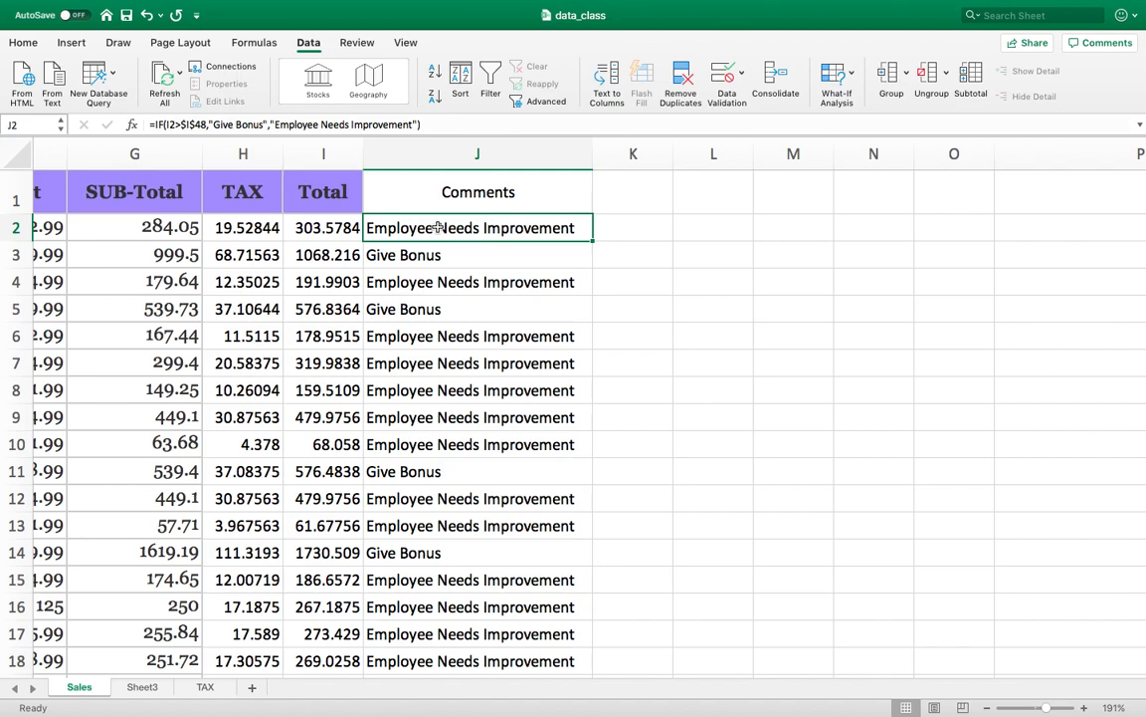
{"action": "scroll", "coordinate": [382, 231], "scroll_direction": "left", "scroll_amount": 5}
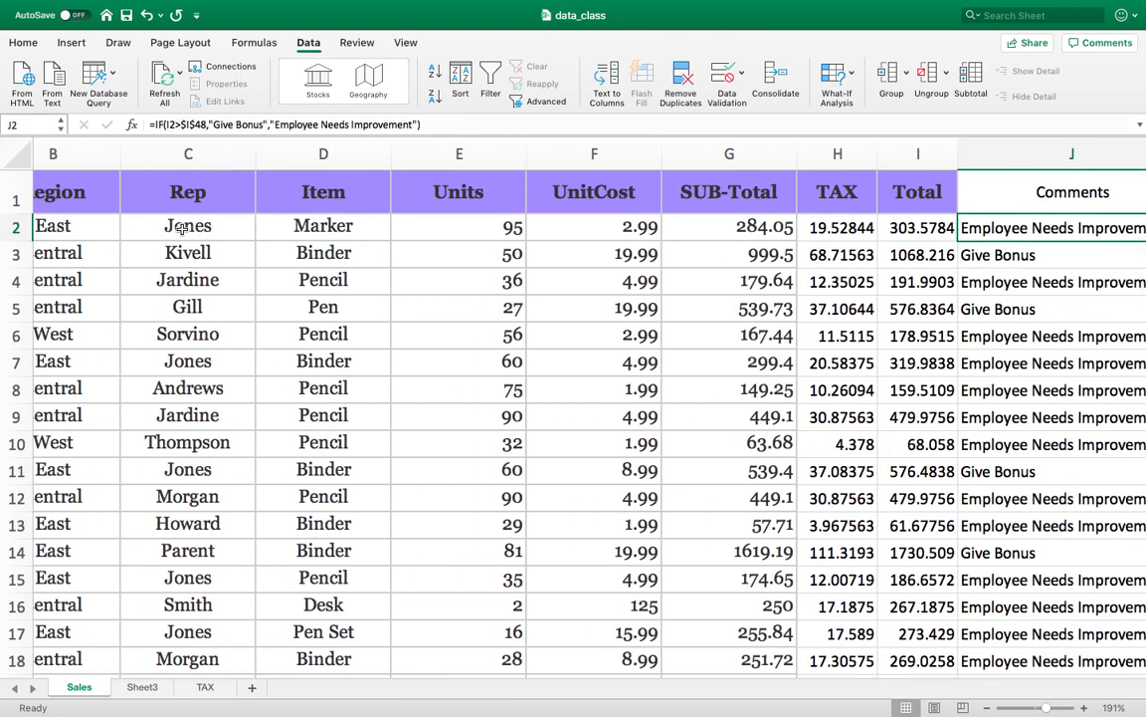
{"action": "scroll", "coordinate": [545, 224], "scroll_direction": "right", "scroll_amount": 5}
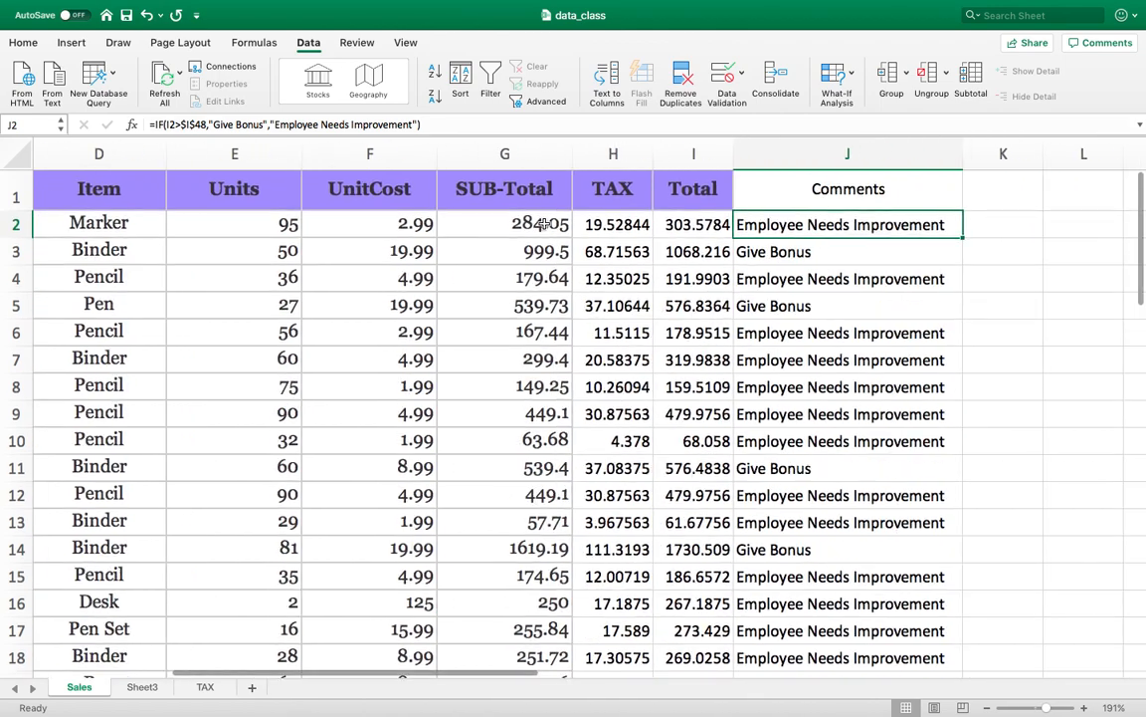
{"action": "double_click", "coordinate": [807, 227]}
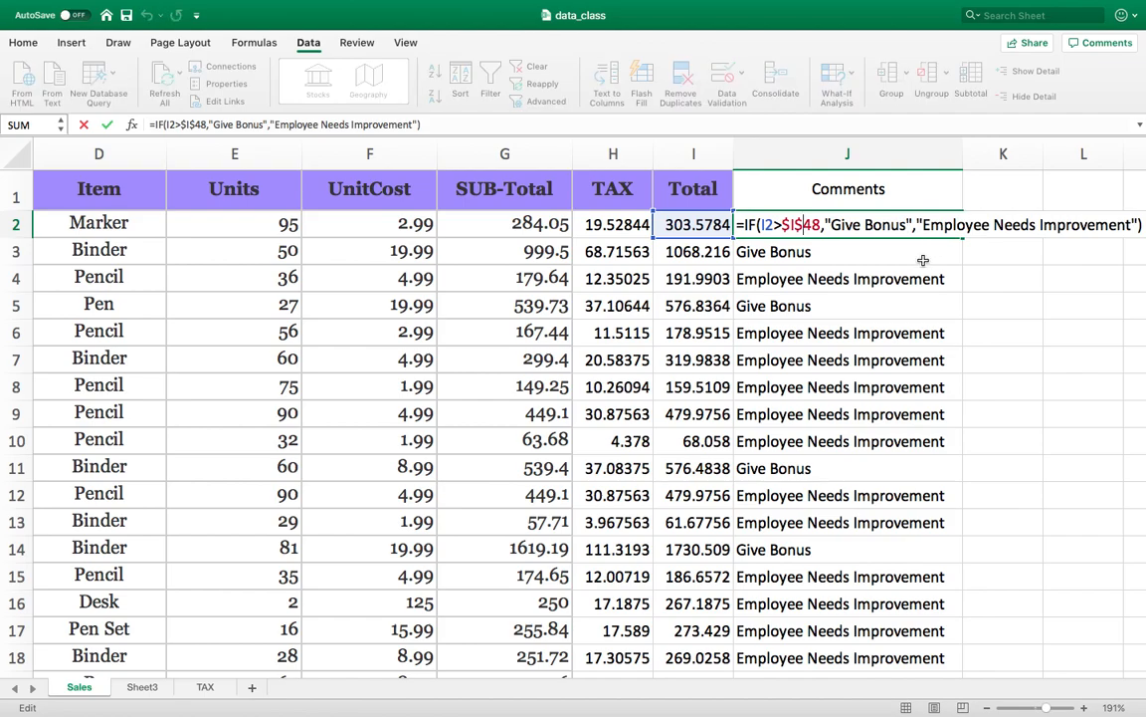
{"action": "key", "text": "Escape"}
{"action": "scroll", "coordinate": [310, 350], "scroll_direction": "left", "scroll_amount": 8}
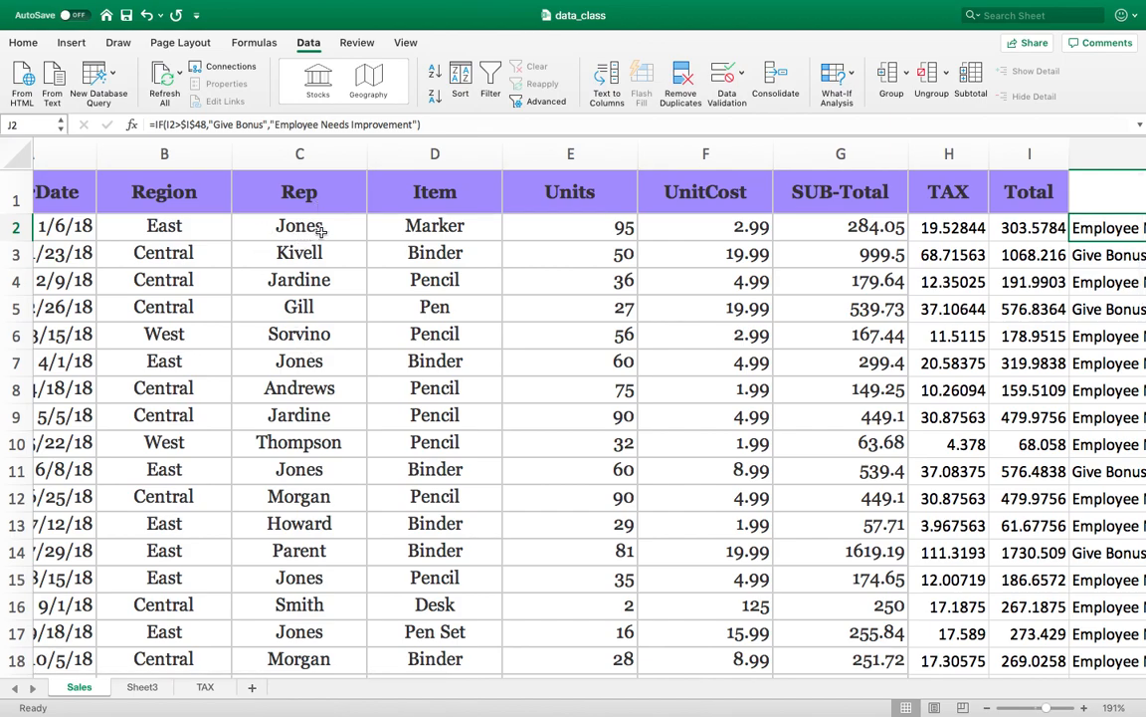
{"action": "scroll", "coordinate": [322, 259], "scroll_direction": "right", "scroll_amount": 5}
{"action": "scroll", "coordinate": [911, 269], "scroll_direction": "right", "scroll_amount": 3}
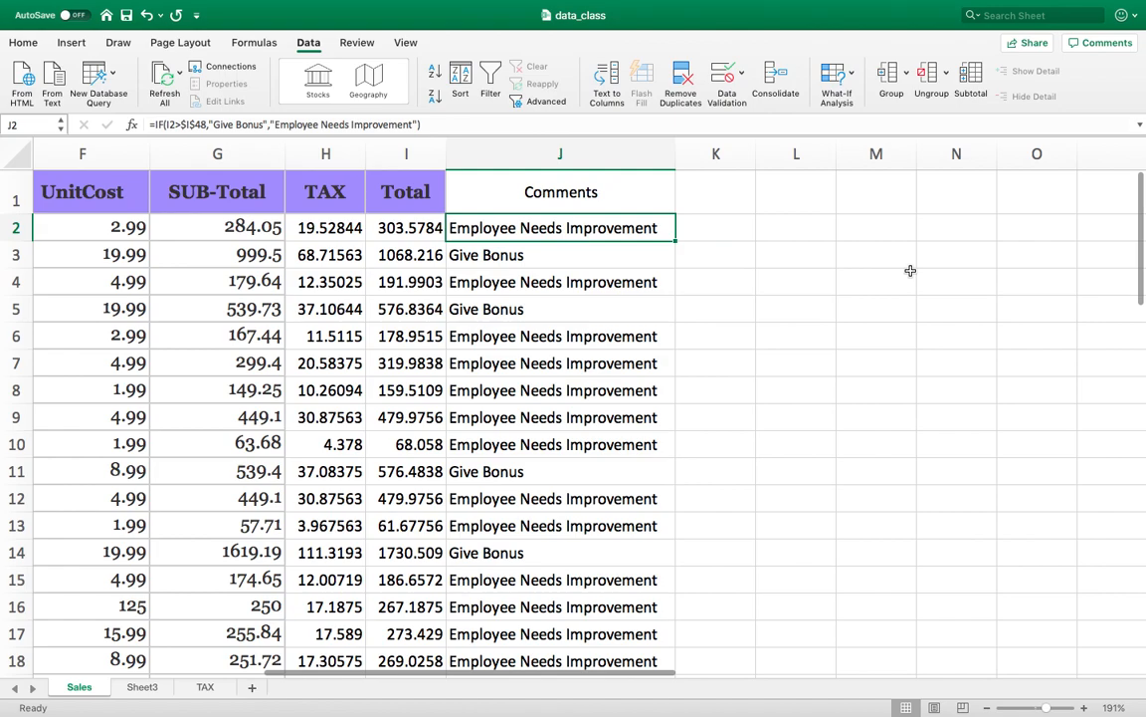
Step: Delete the word Employee from J2's improvement text and type c2 in its place
{"action": "double_click", "coordinate": [525, 228]}
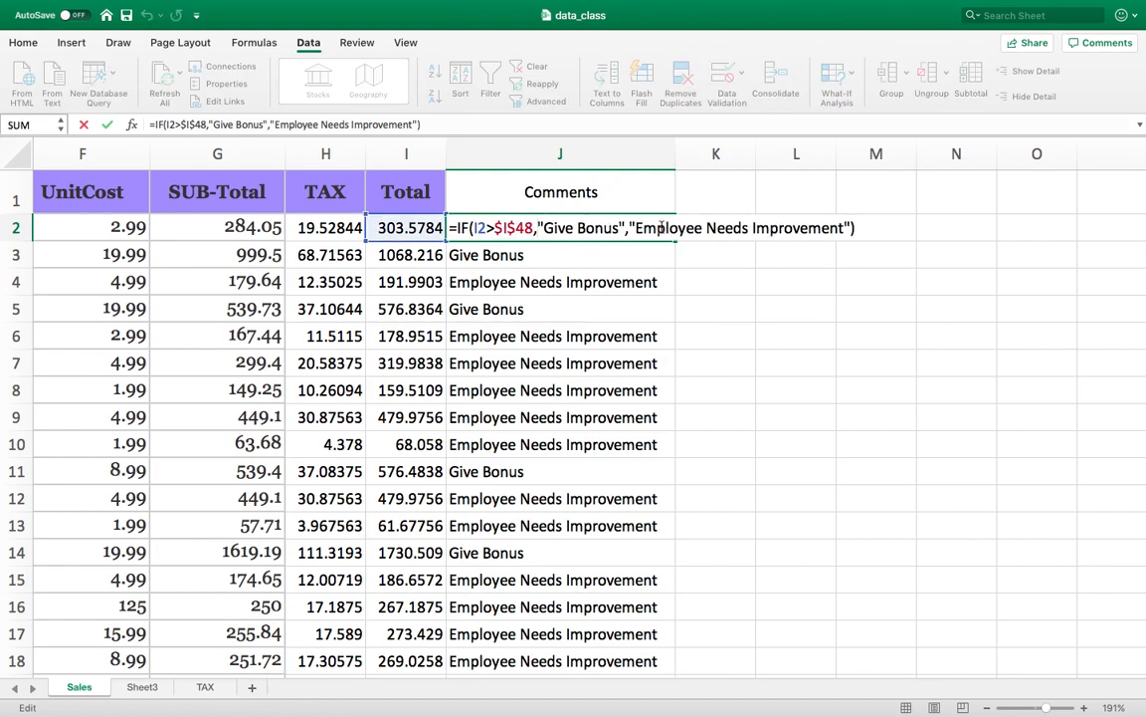
{"action": "left_click_drag", "start_coordinate": [635, 228], "coordinate": [703, 231]}
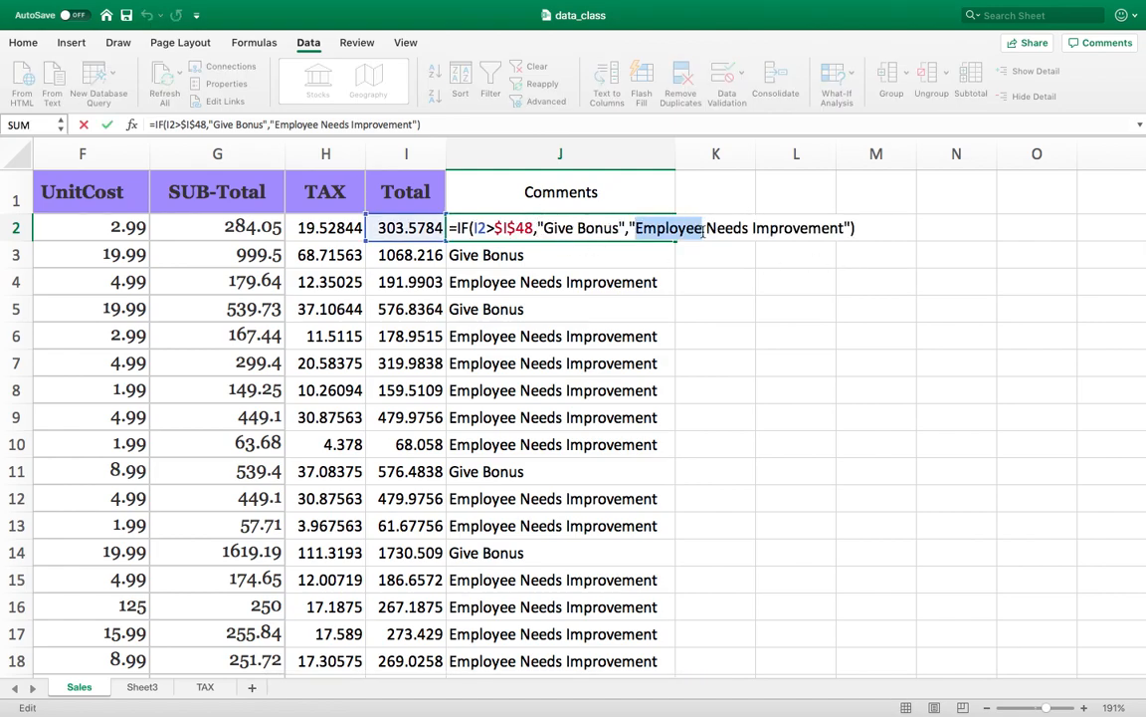
{"action": "key", "text": "BackSpace"}
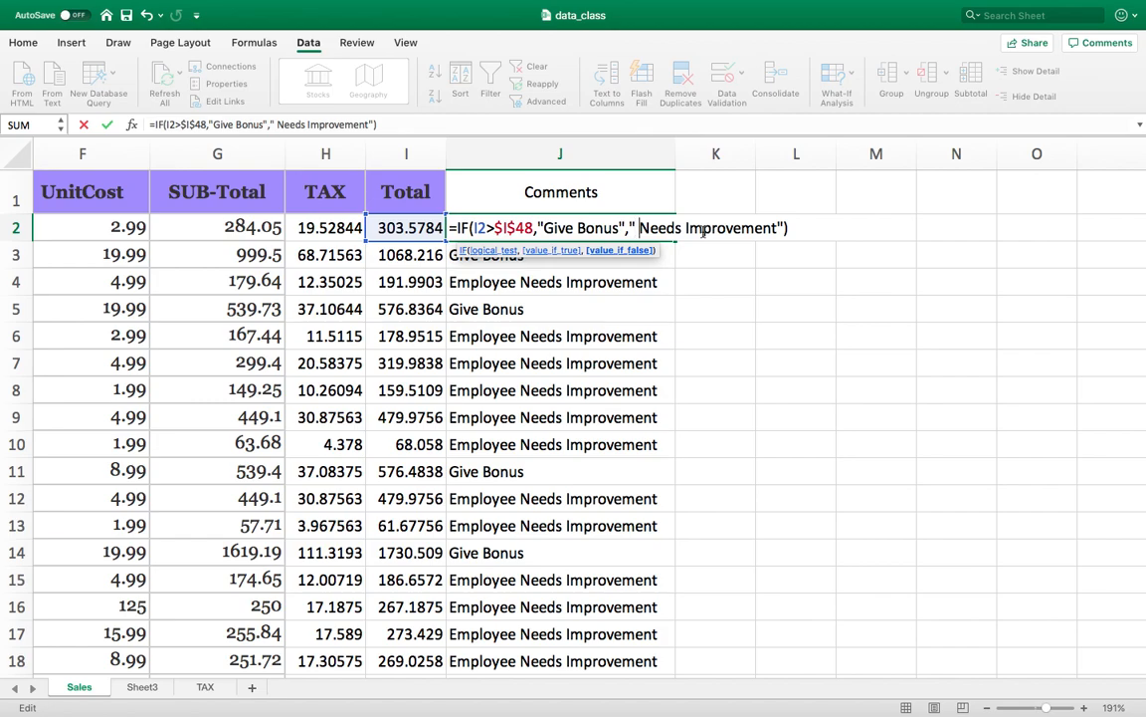
{"action": "type", "text": "c2"}
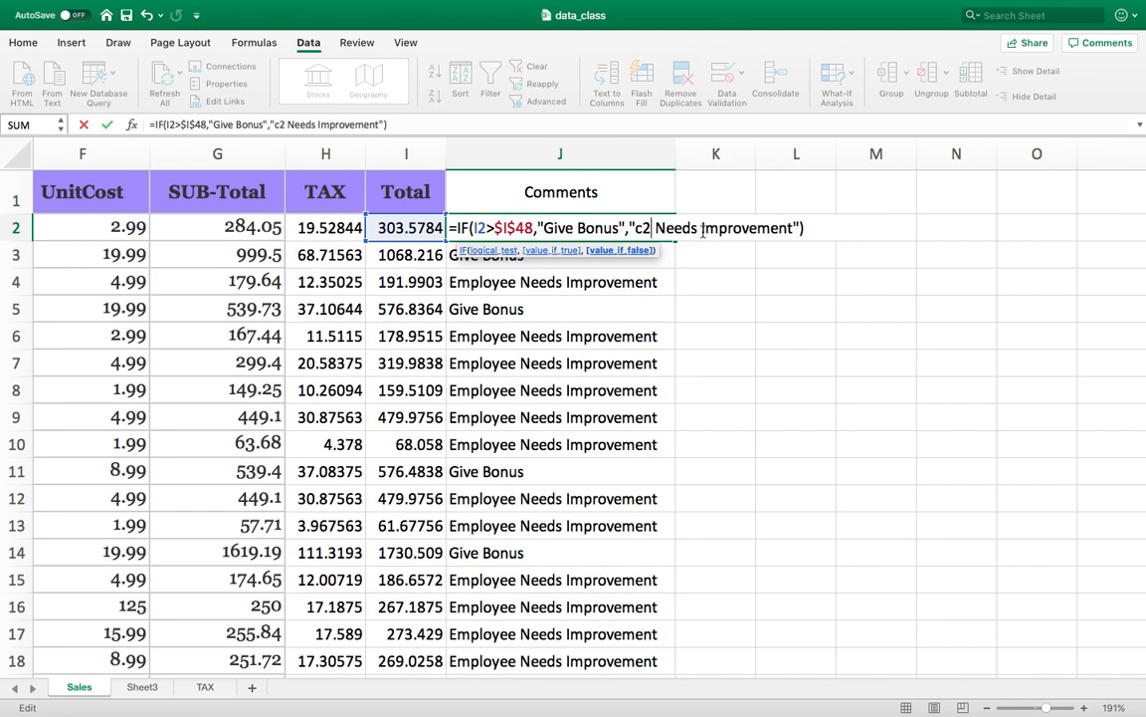
{"action": "key", "text": "Return"}
Step: Fix J2 so its false result becomes C2 & " Needs Improvement"
{"action": "left_click", "coordinate": [521, 227]}
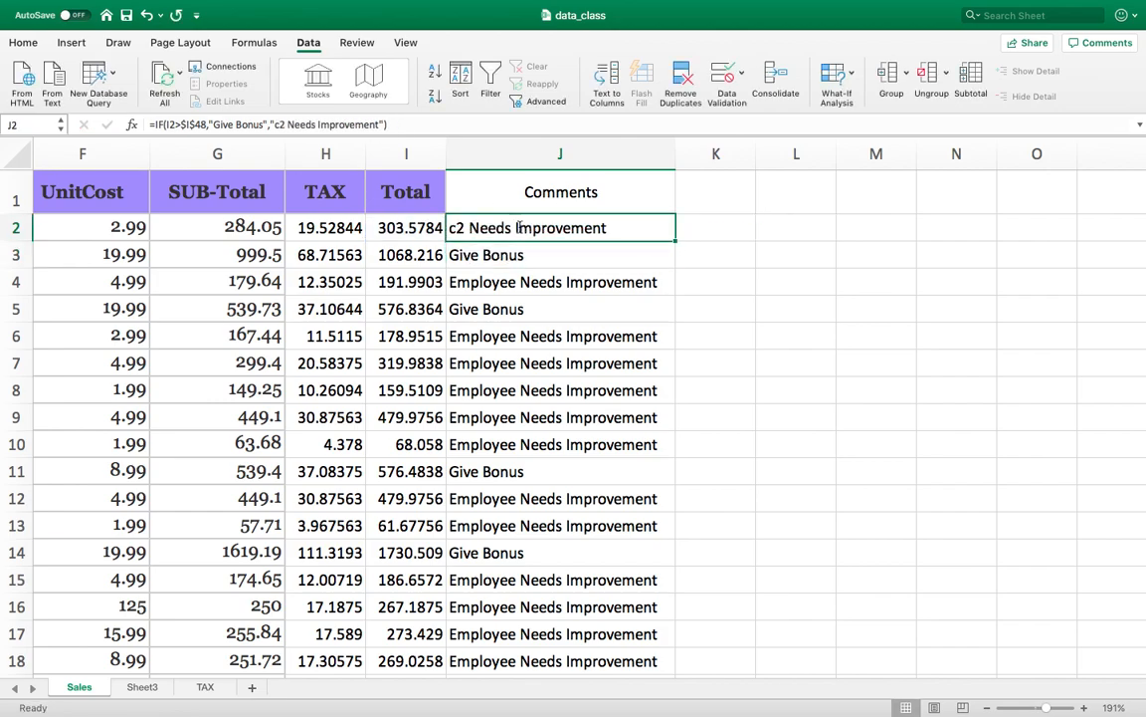
{"action": "double_click", "coordinate": [651, 231]}
{"action": "left_click", "coordinate": [651, 227]}
{"action": "key", "text": "BackSpace"}
{"action": "key", "text": "BackSpace"}
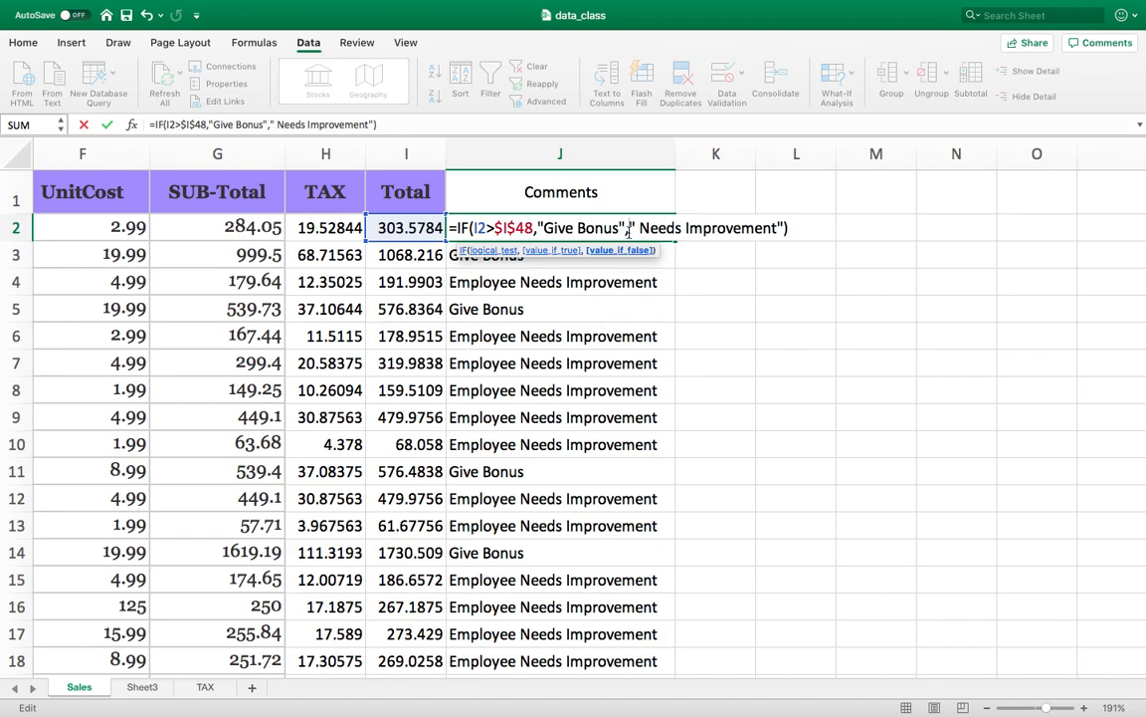
{"action": "left_click", "coordinate": [626, 228]}
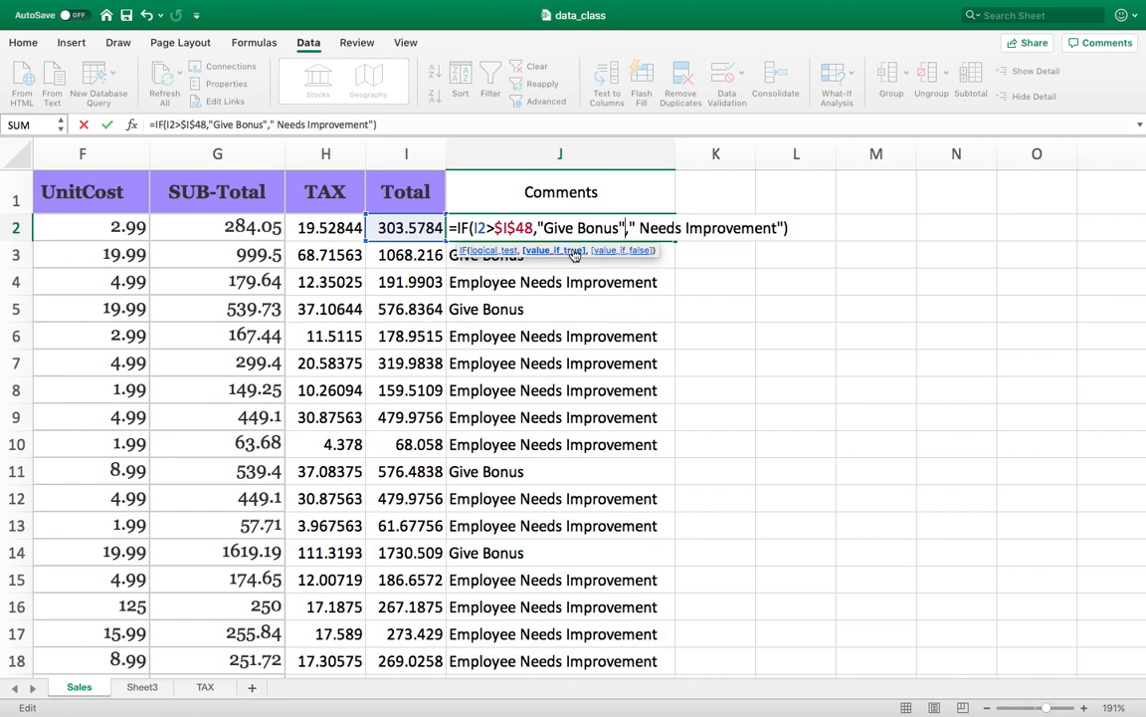
{"action": "left_click", "coordinate": [630, 228]}
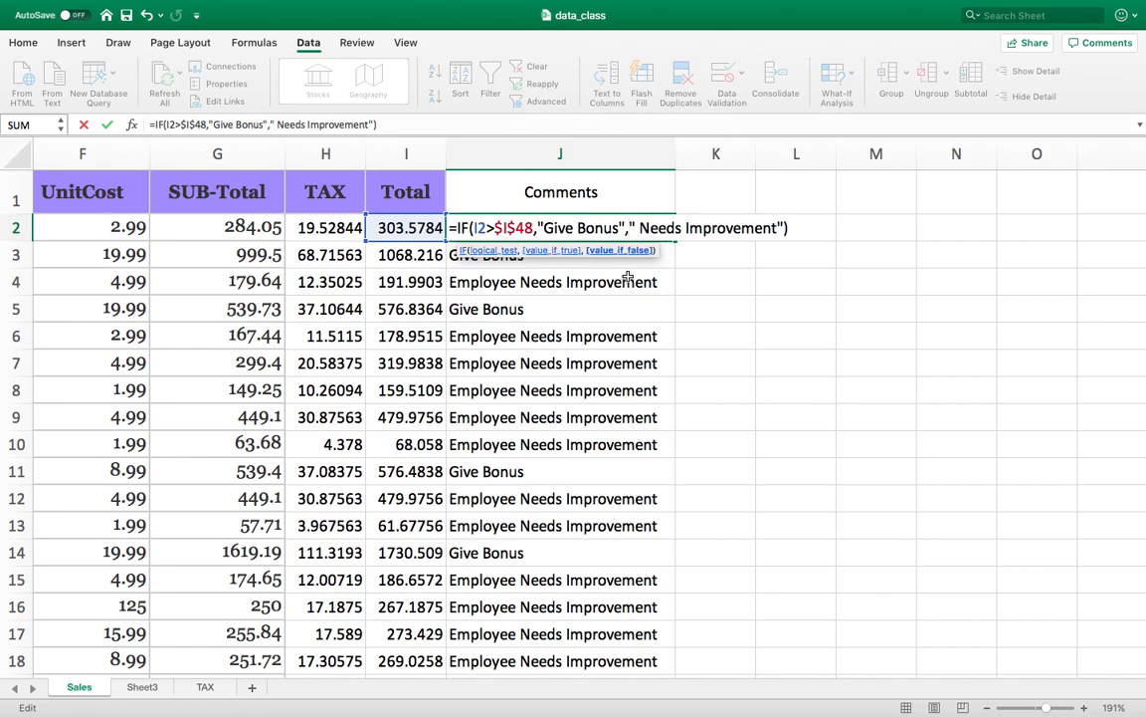
{"action": "type", "text": "C"}
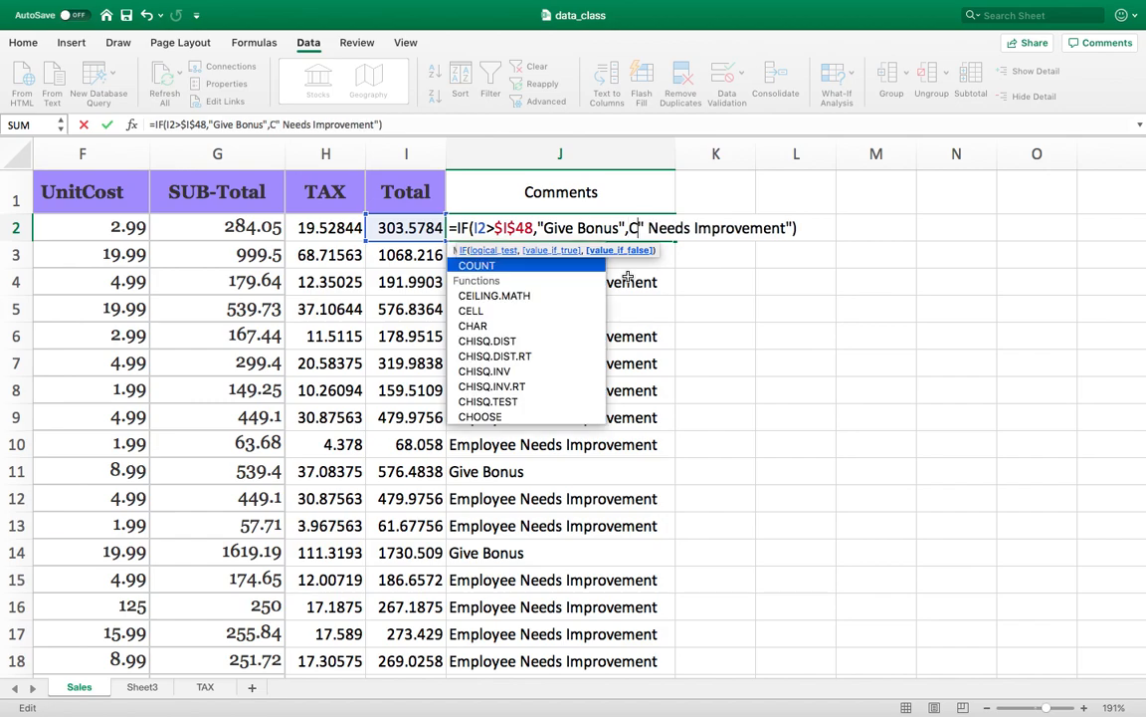
{"action": "type", "text": "2"}
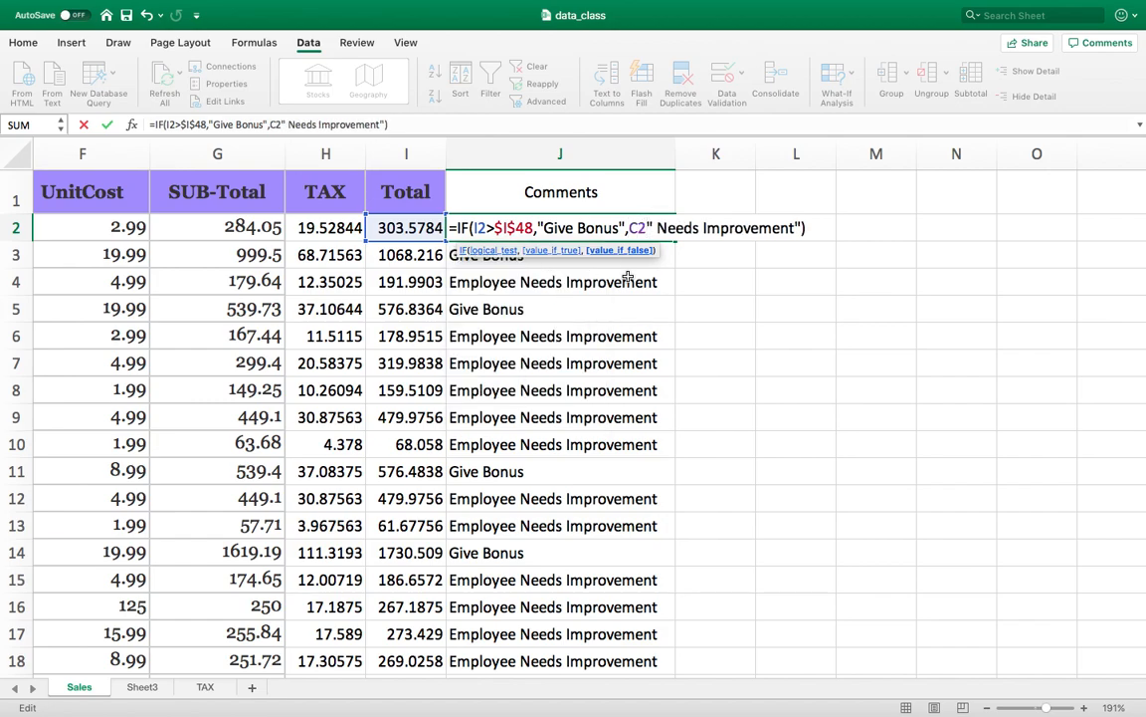
{"action": "type", "text": " &"}
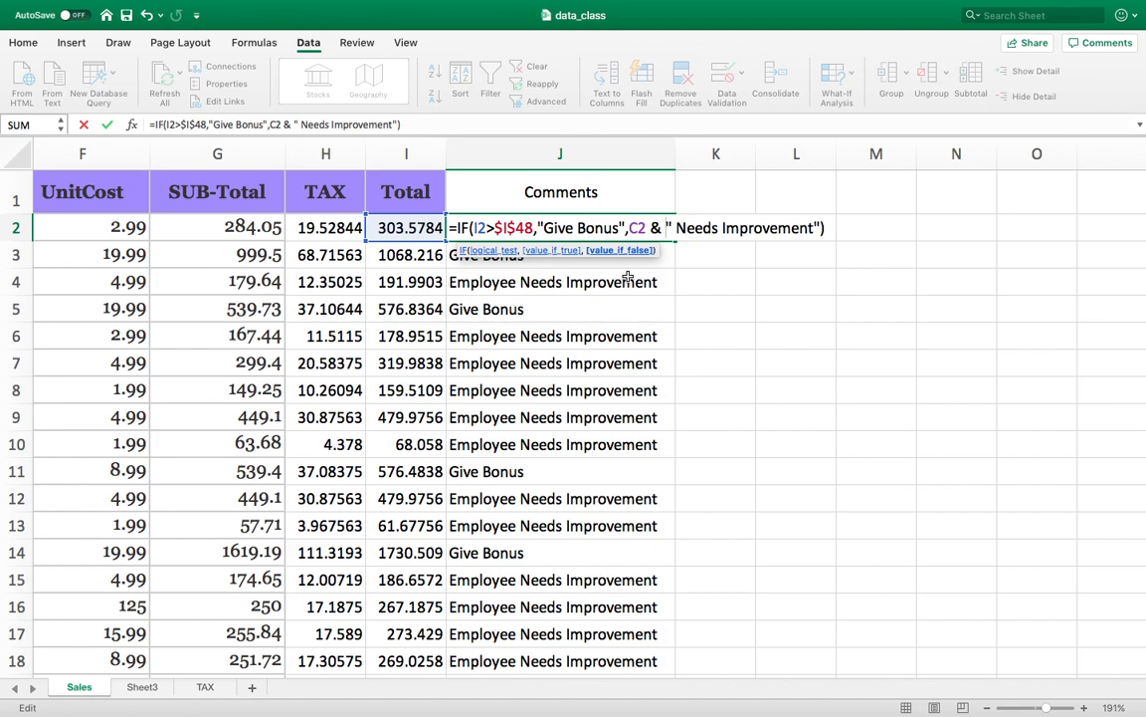
{"action": "key", "text": "Return"}
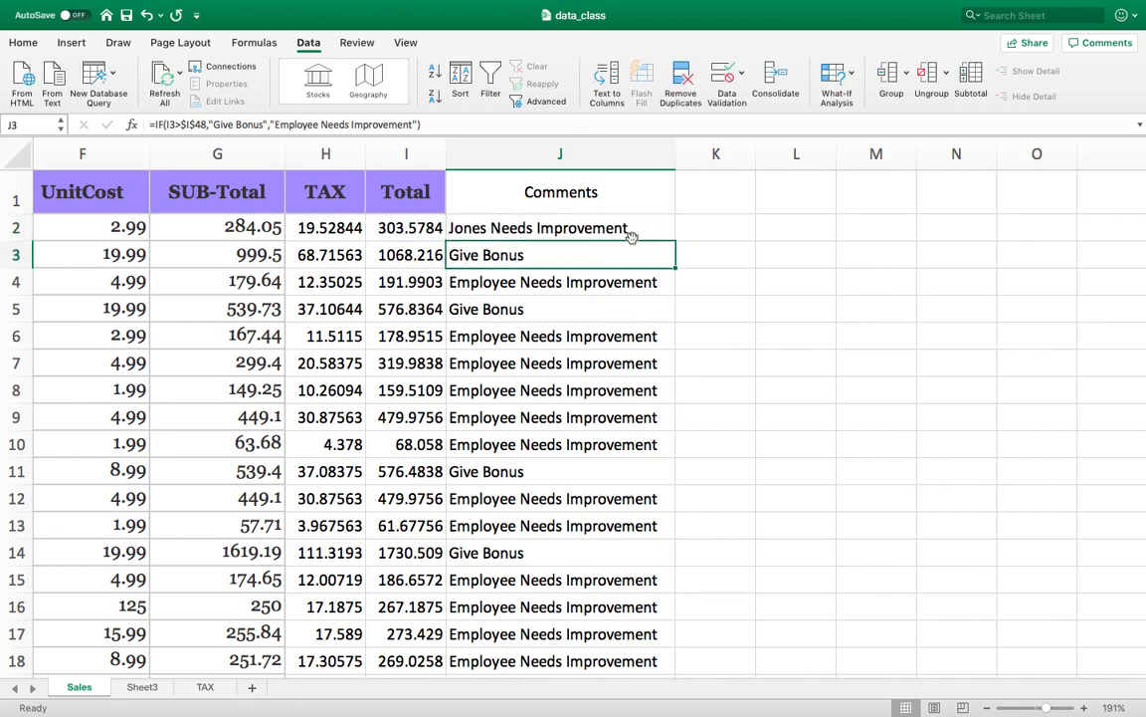
Step: Change J2's true result to "Give Bonus to " & C2
{"action": "double_click", "coordinate": [502, 256]}
{"action": "key", "text": "Escape"}
{"action": "left_click", "coordinate": [518, 228]}
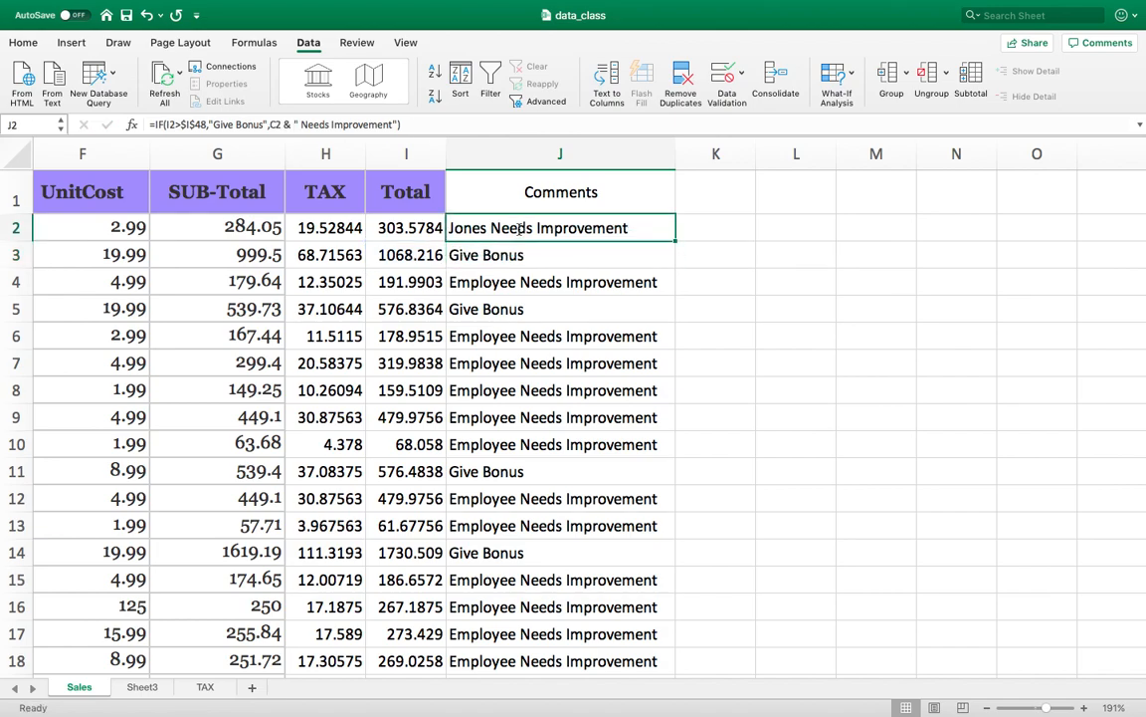
{"action": "double_click", "coordinate": [518, 228]}
{"action": "left_click", "coordinate": [620, 227]}
{"action": "type", "text": "to"}
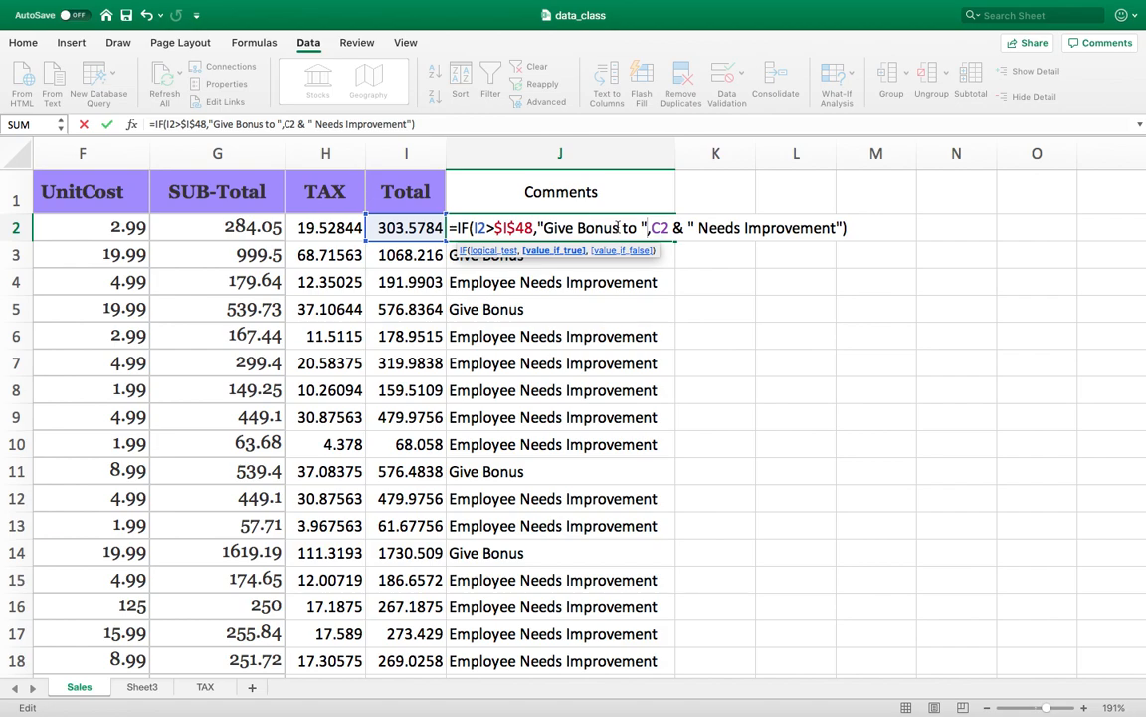
{"action": "key", "text": "Right"}
{"action": "type", "text": "& "}
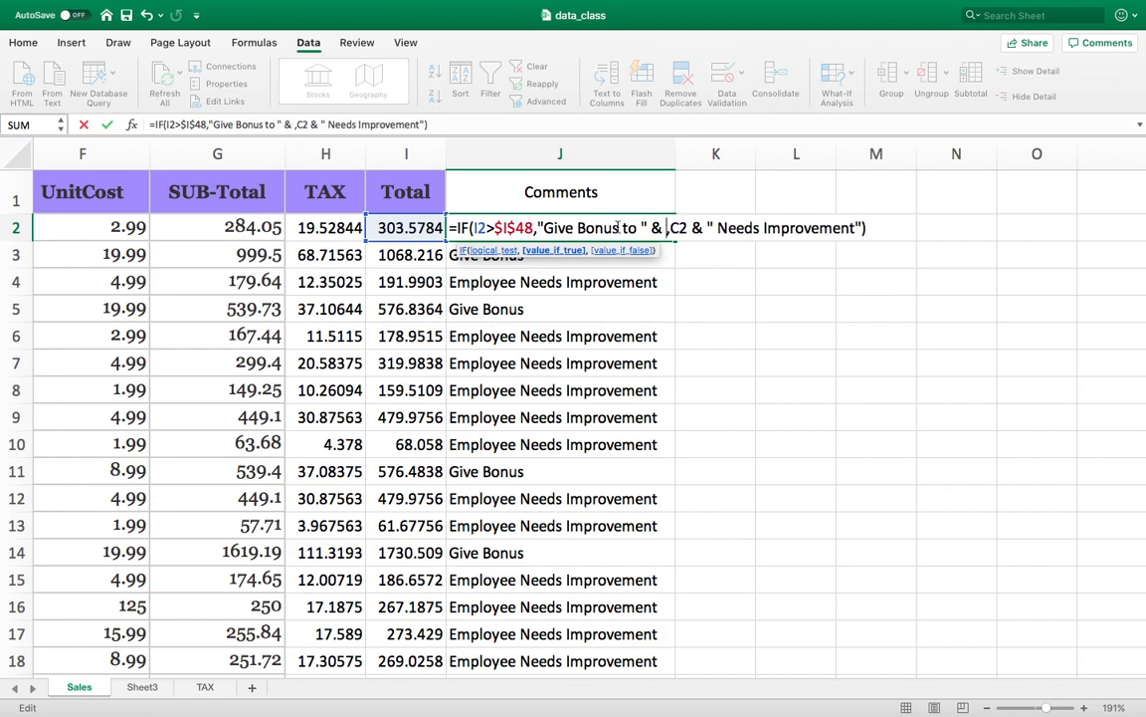
{"action": "type", "text": "c"}
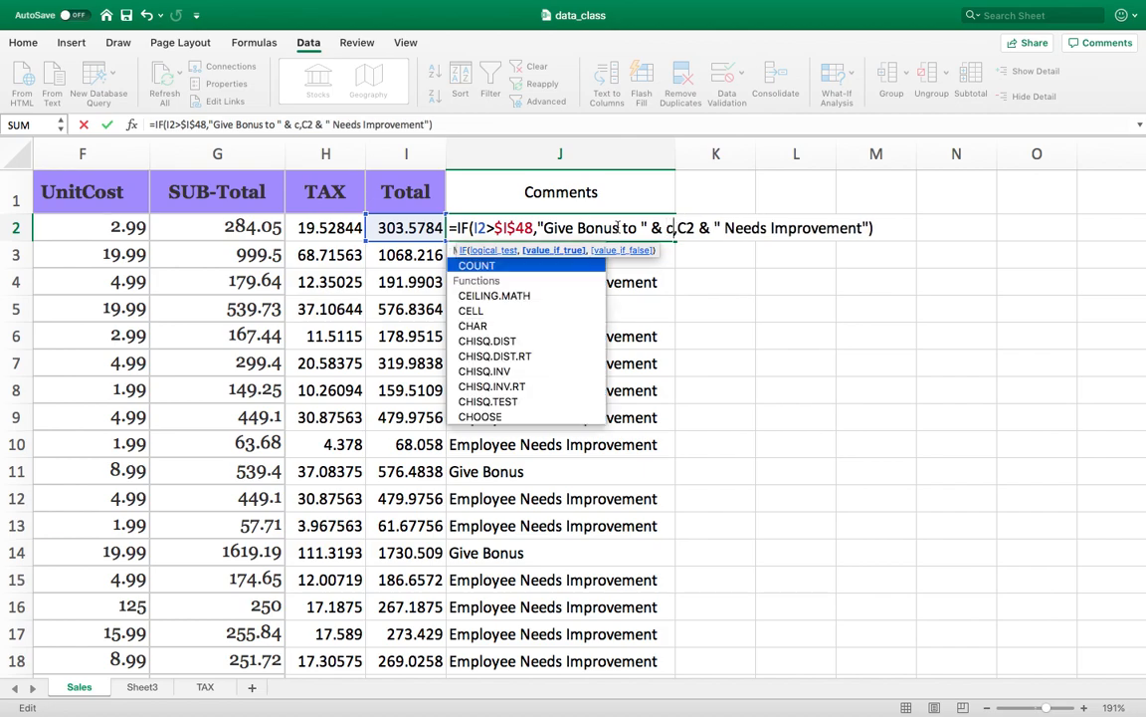
{"action": "type", "text": "2"}
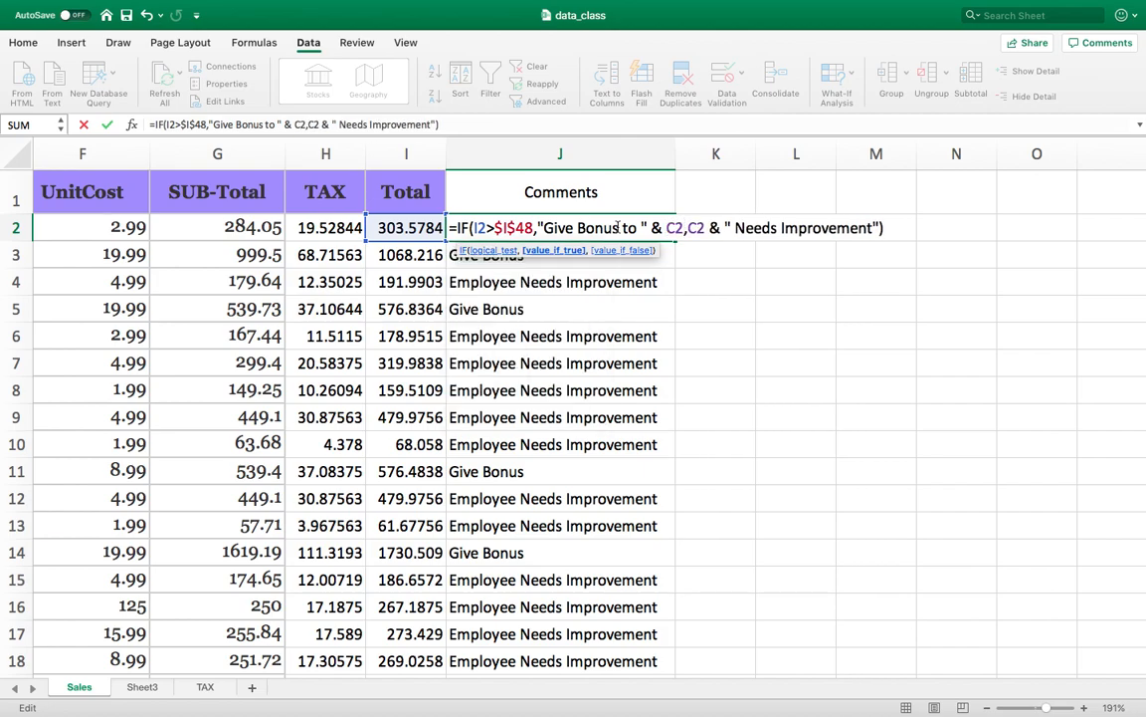
{"action": "key", "text": "Return"}
Step: Fill J2's name-based IF formula down to J44 and spot-check J4 and J2
{"action": "left_click", "coordinate": [617, 228]}
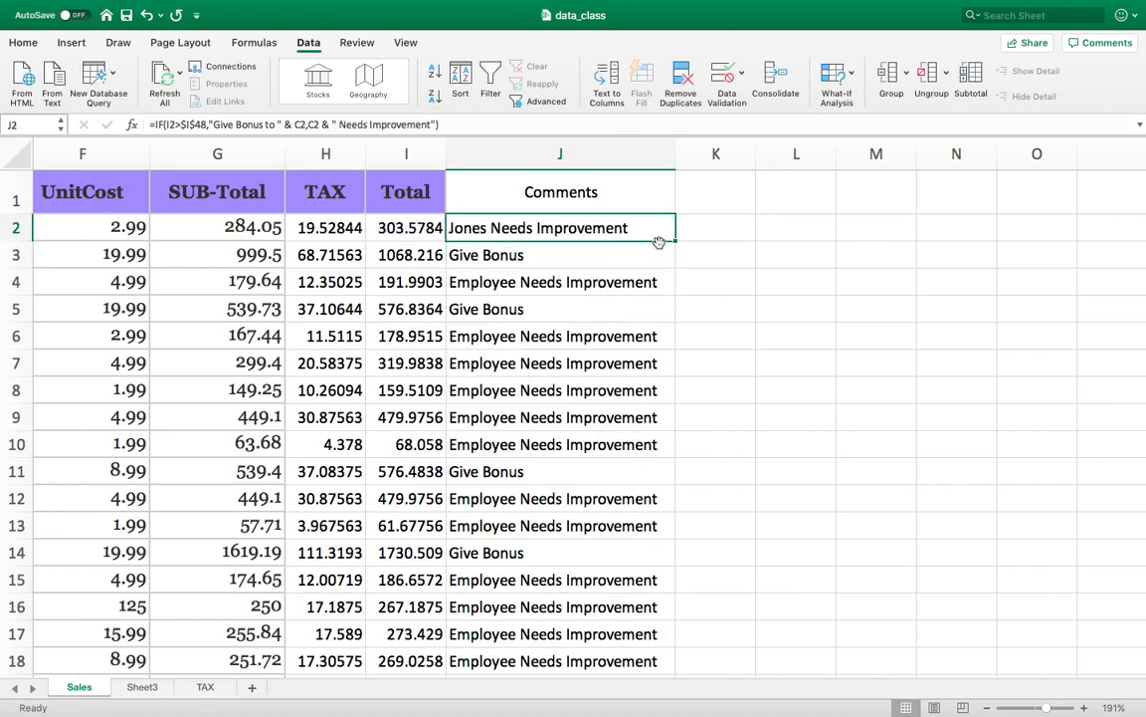
{"action": "left_click_drag", "start_coordinate": [676, 243], "coordinate": [676, 269]}
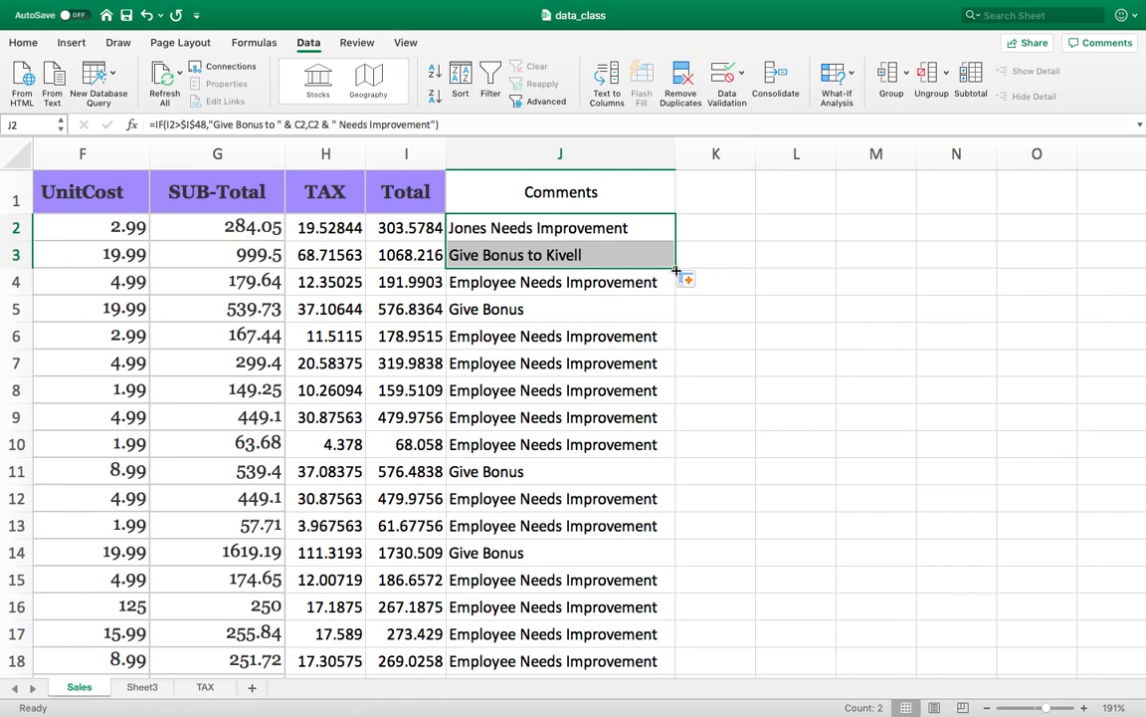
{"action": "left_click_drag", "start_coordinate": [676, 268], "coordinate": [606, 355]}
{"action": "scroll", "coordinate": [609, 355], "scroll_direction": "up", "scroll_amount": 10}
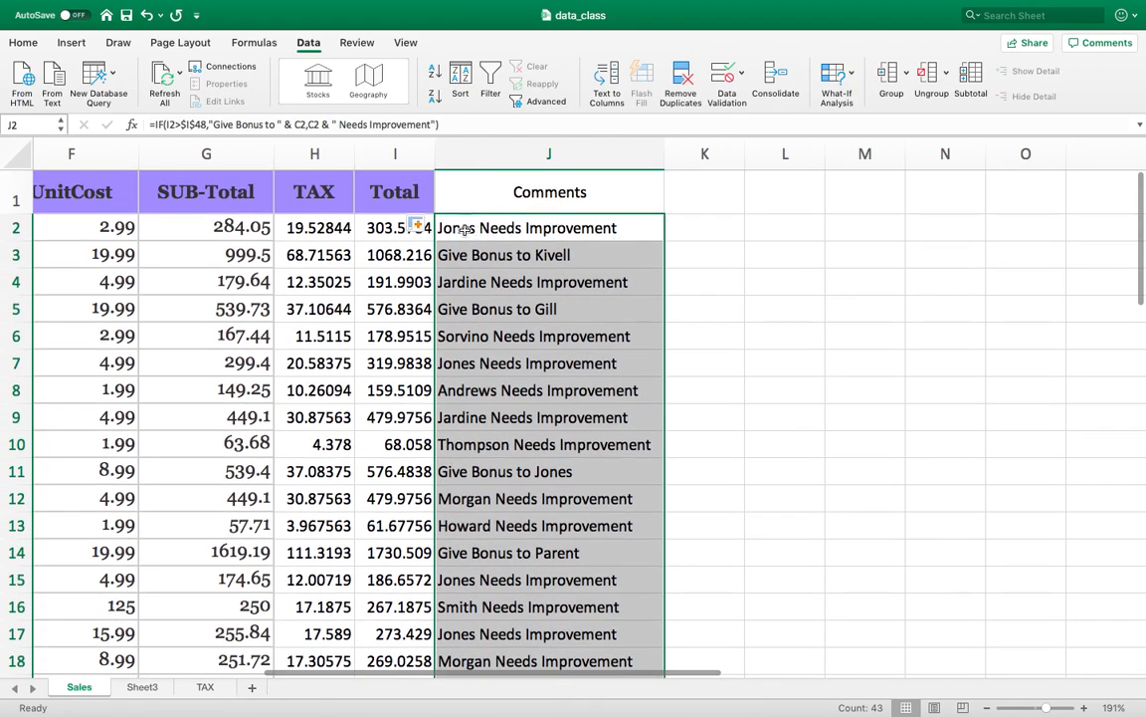
{"action": "left_click", "coordinate": [573, 285]}
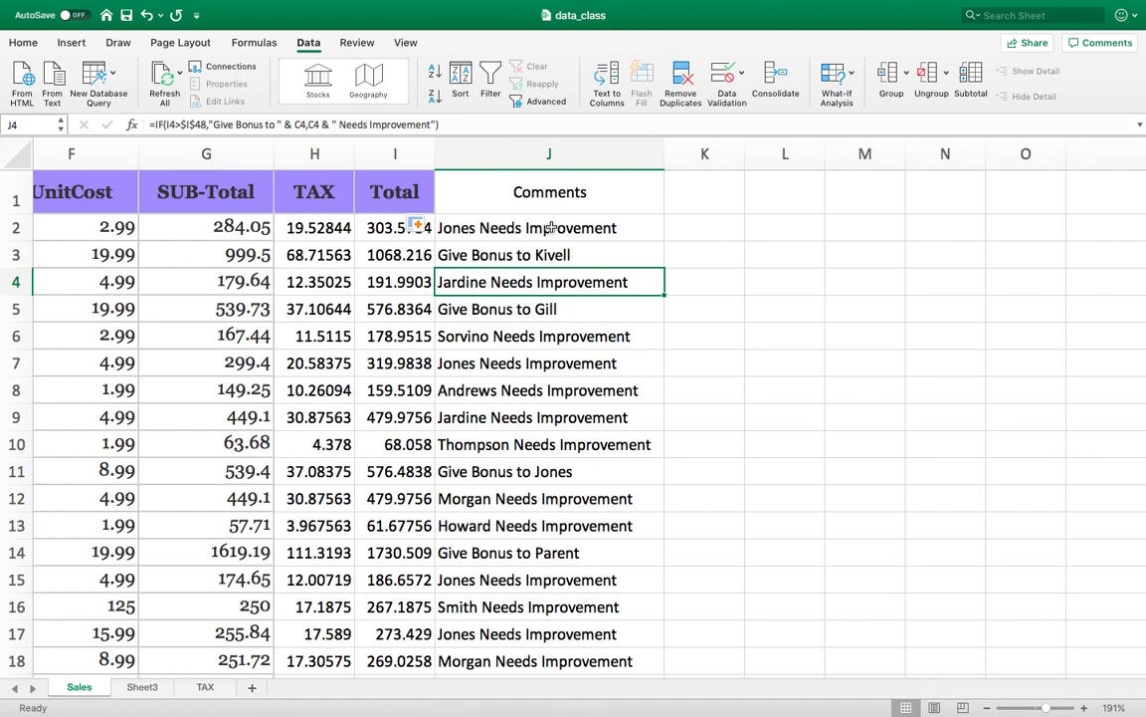
{"action": "double_click", "coordinate": [501, 225]}
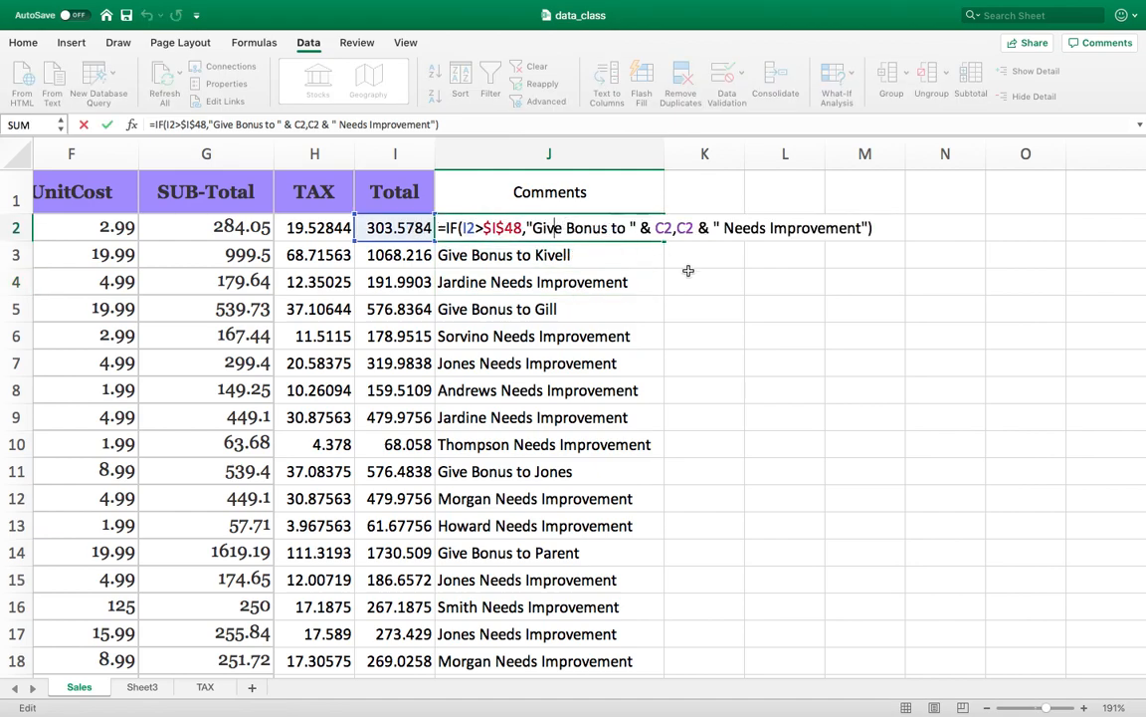
{"action": "key", "text": "Escape"}
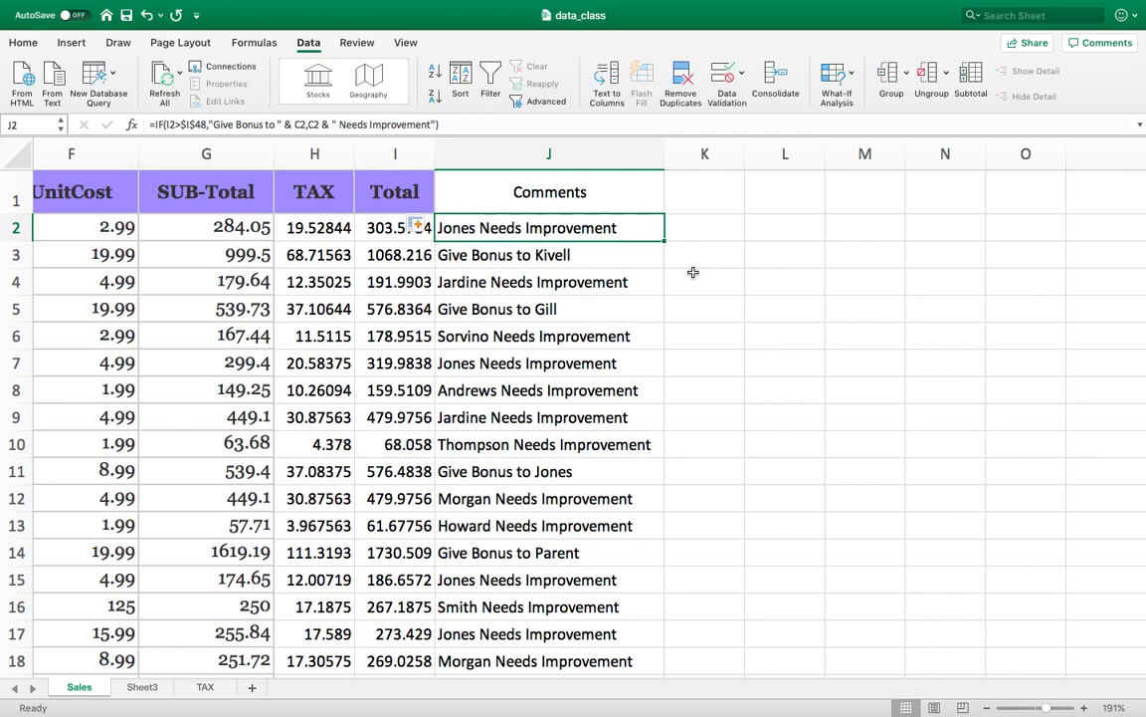
Step: Add Sheet4 with Product Id, Product and Price headers in A1:C1
{"action": "left_click", "coordinate": [252, 687]}
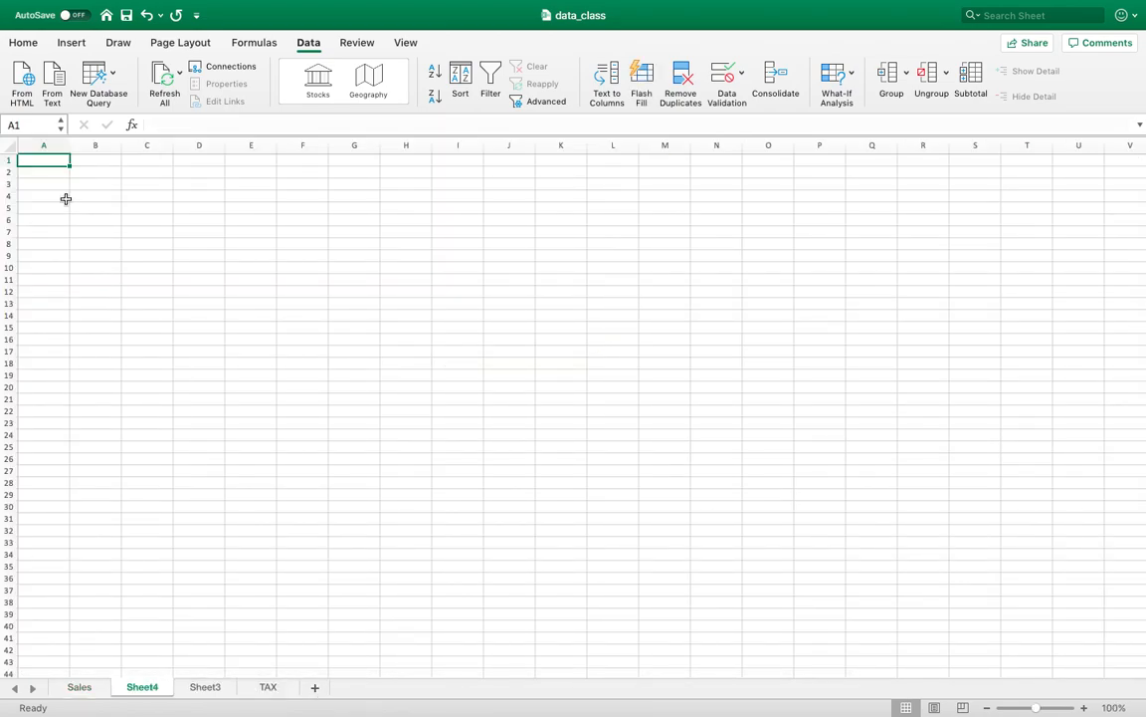
{"action": "mouse_move", "coordinate": [30, 714]}
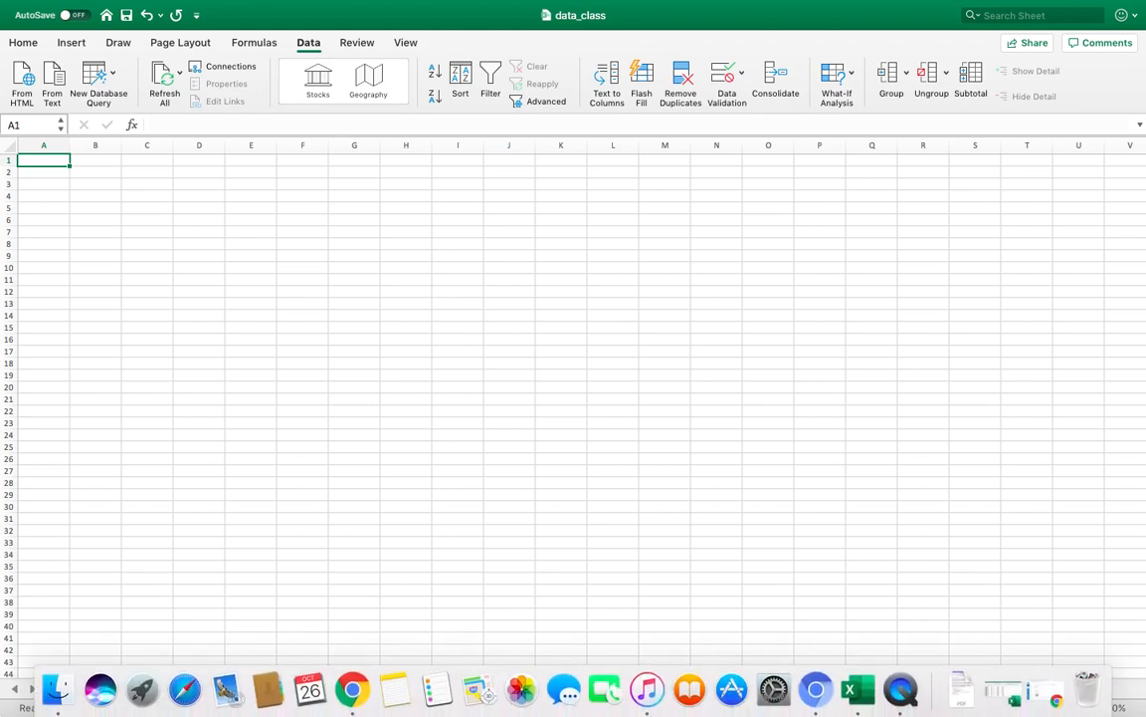
{"action": "type", "text": "Product Id"}
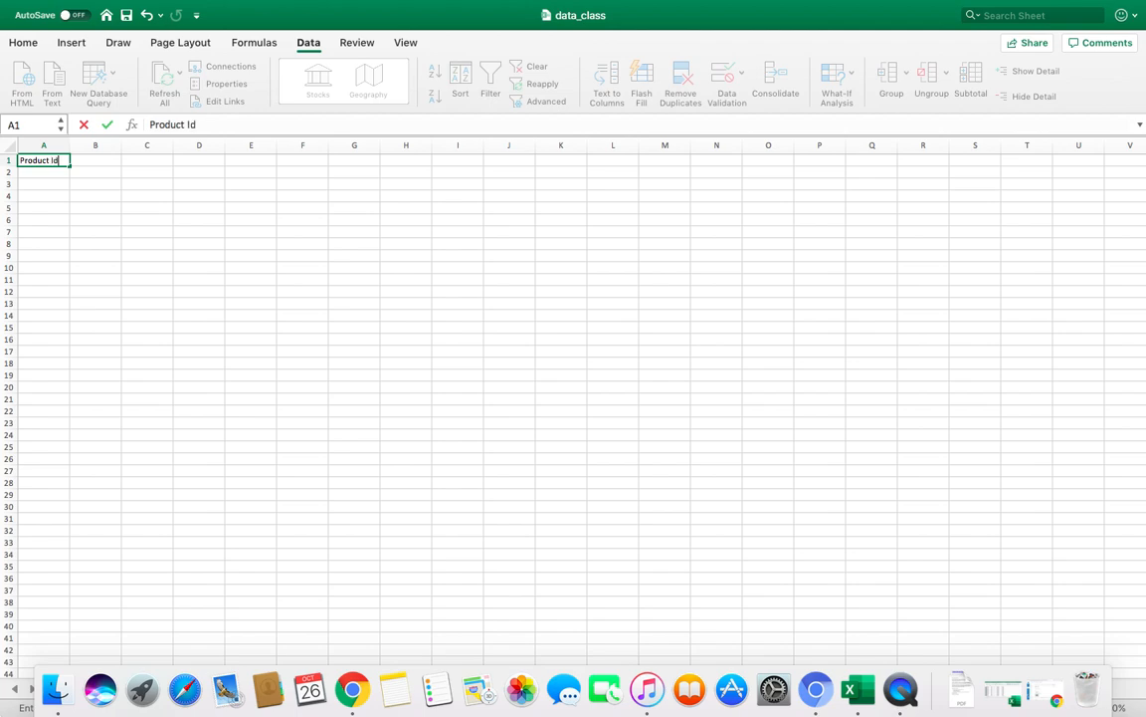
{"action": "key", "text": "Tab"}
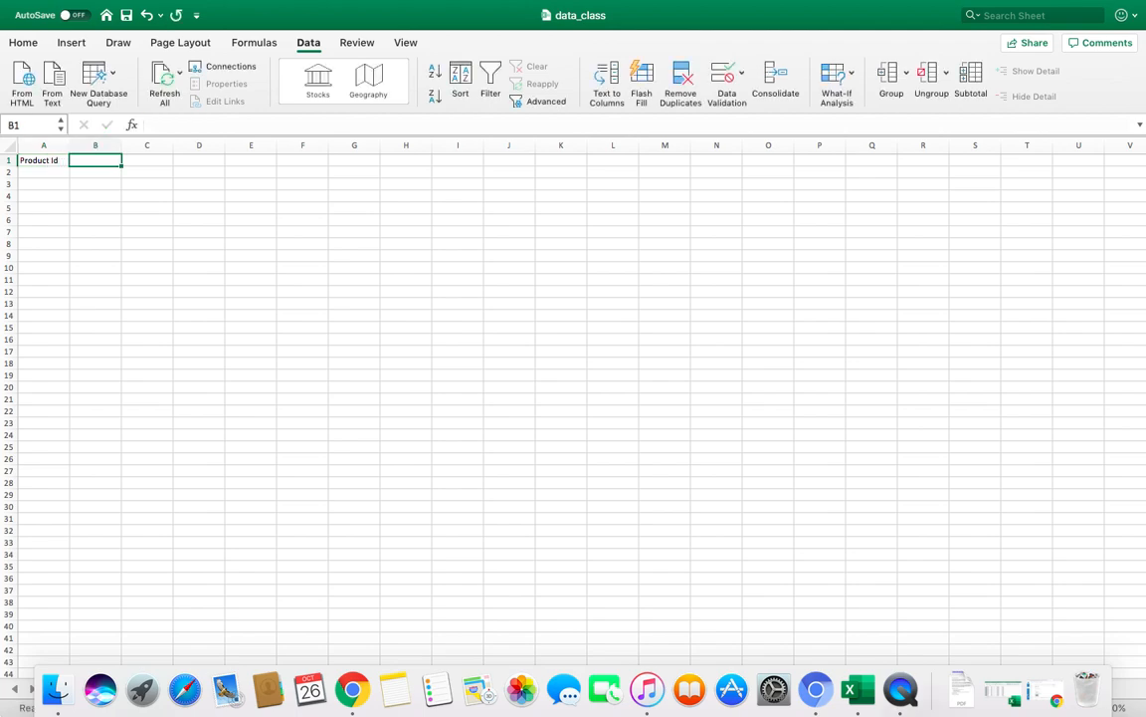
{"action": "type", "text": "Product"}
{"action": "key", "text": "Tab"}
{"action": "type", "text": "Price"}
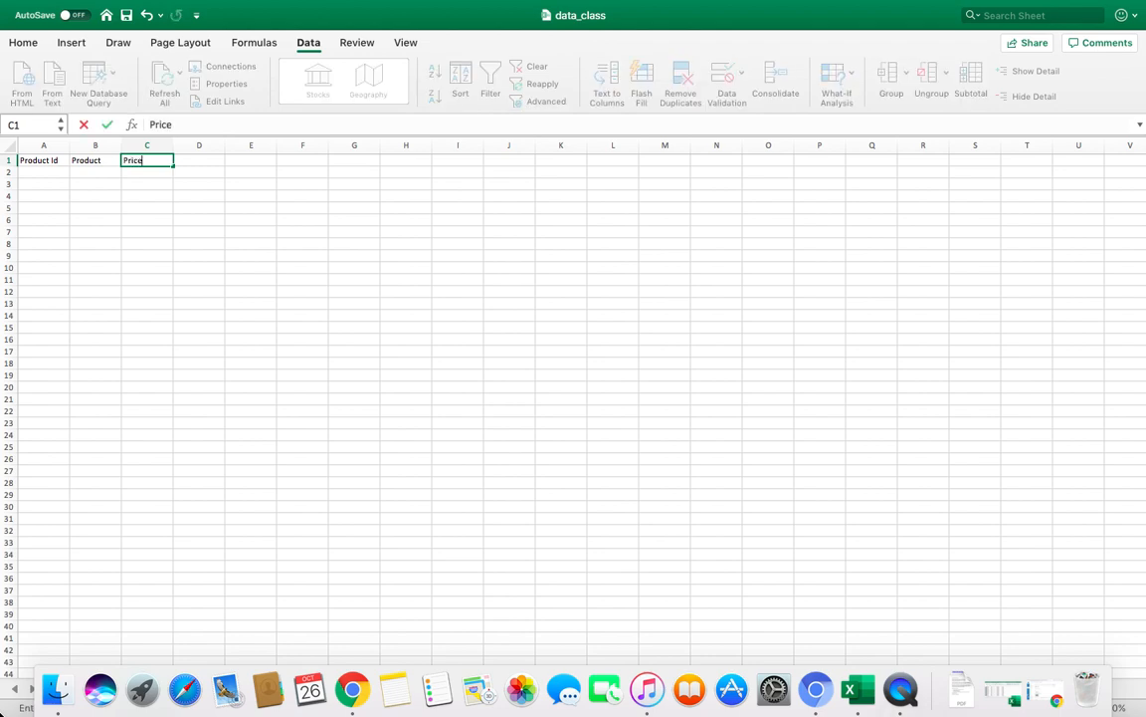
{"action": "key", "text": "Tab"}
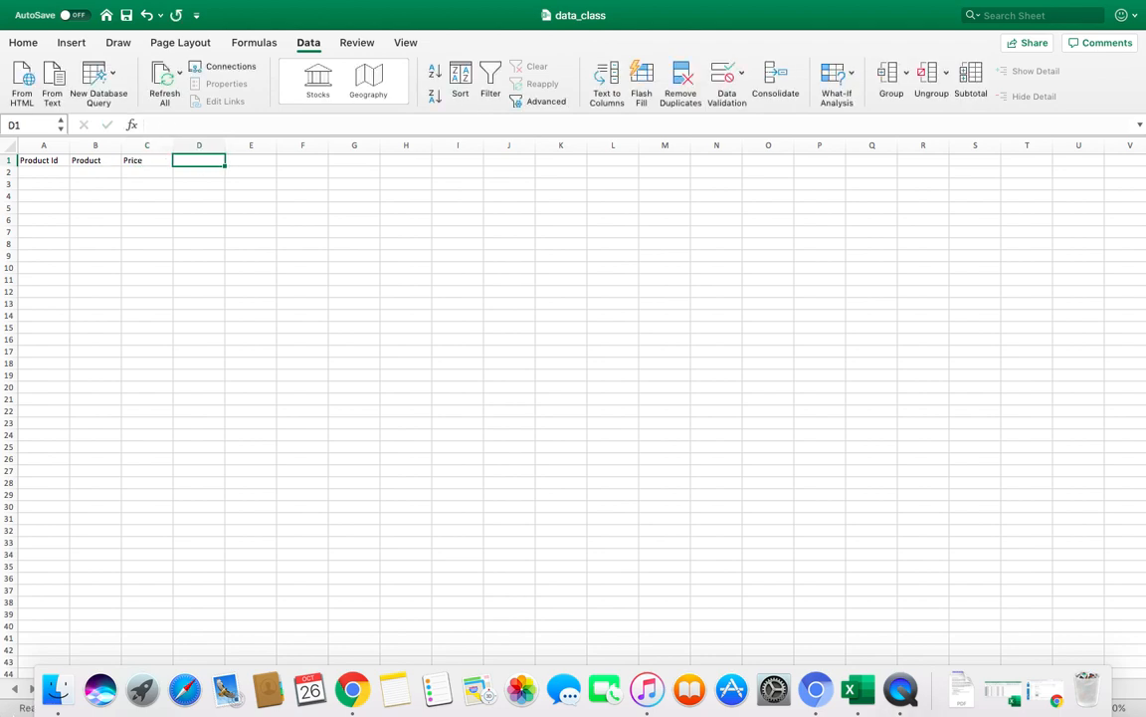
Step: Enter product IDs A001–A004 in A2:A5 and Pen in B2
{"action": "left_click", "coordinate": [58, 176]}
{"action": "type", "text": "A001"}
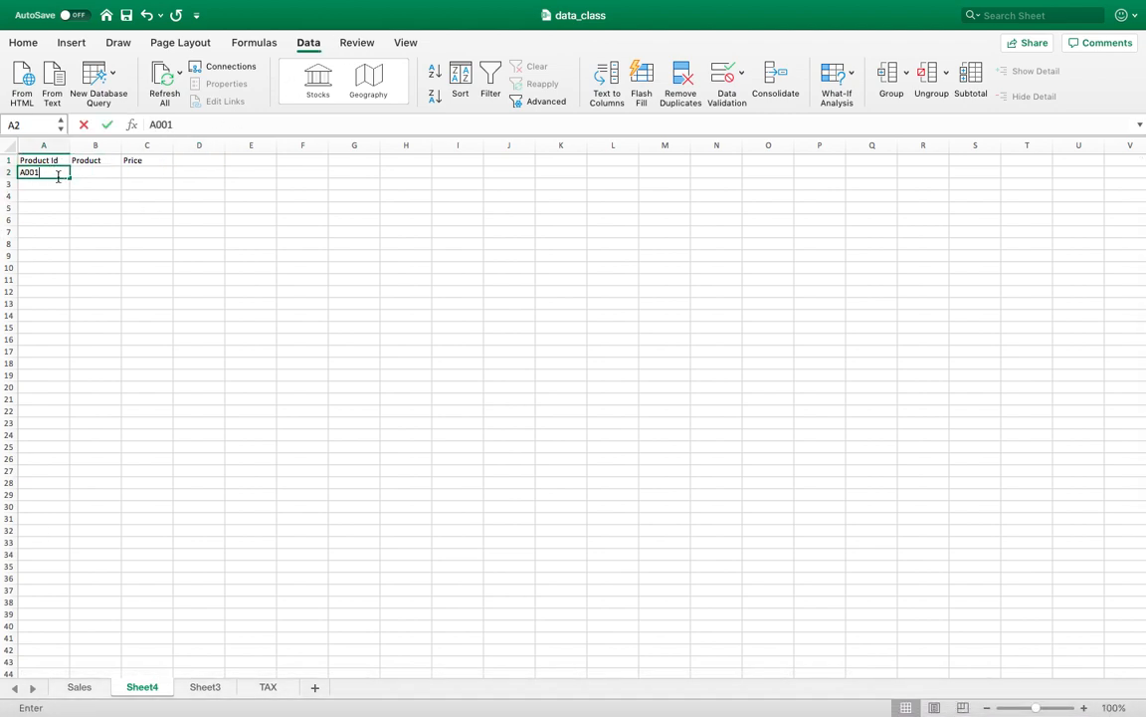
{"action": "key", "text": "Return"}
{"action": "type", "text": "A002"}
{"action": "key", "text": "Return"}
{"action": "type", "text": "A003"}
{"action": "key", "text": "Return"}
{"action": "type", "text": "A004"}
{"action": "key", "text": "Return"}
{"action": "key", "text": "Up"}
{"action": "key", "text": "Up"}
{"action": "key", "text": "Up"}
{"action": "key", "text": "Up"}
{"action": "key", "text": "Right"}
{"action": "type", "text": "Pen"}
{"action": "key", "text": "Return"}
Step: Check the Sales sheet, then enter Binder and Marker in B3:B4 of Sheet4
{"action": "left_click", "coordinate": [78, 687]}
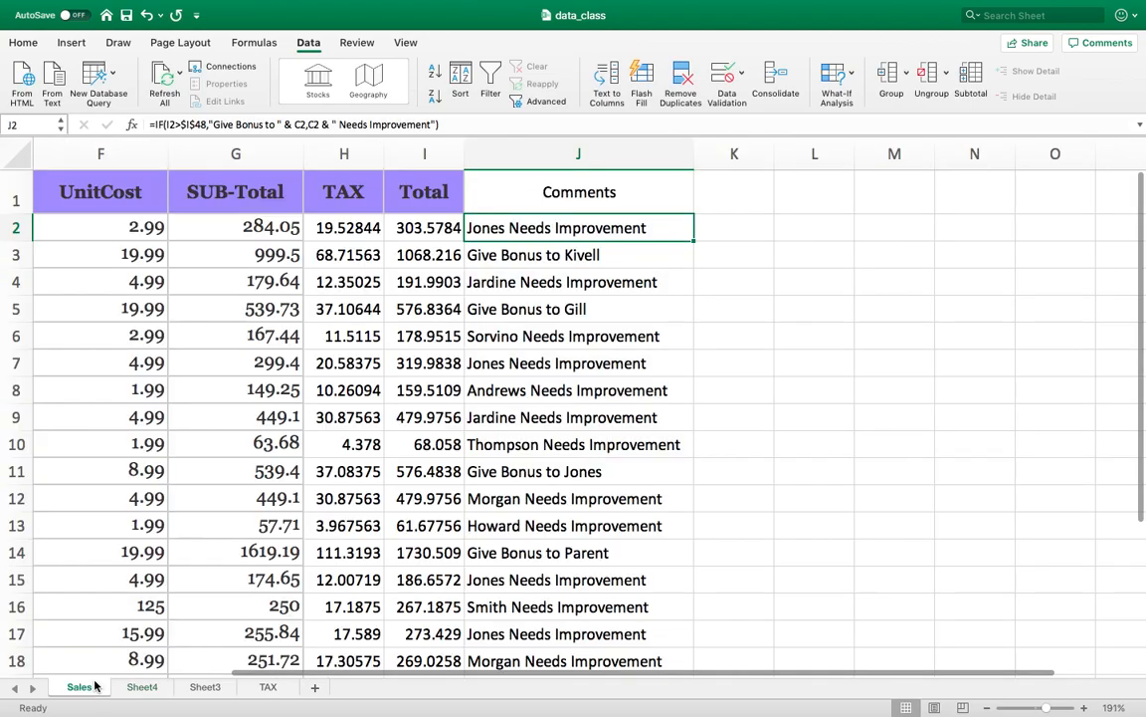
{"action": "key", "text": "ctrl+super+f"}
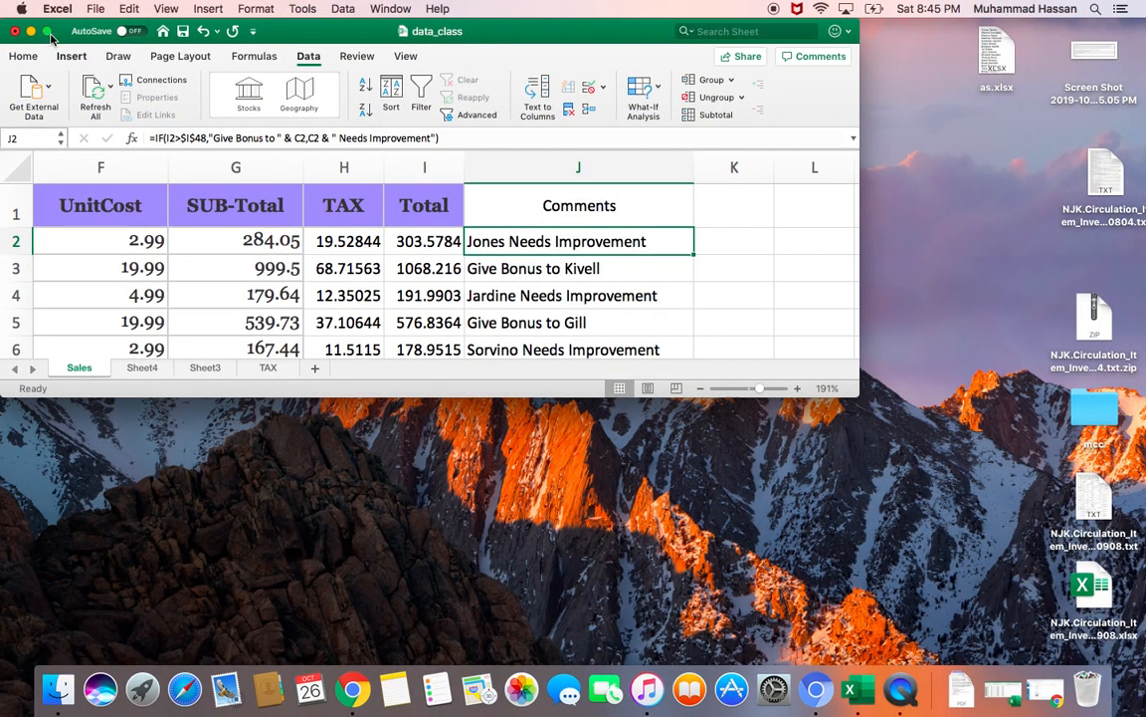
{"action": "left_click", "coordinate": [48, 33]}
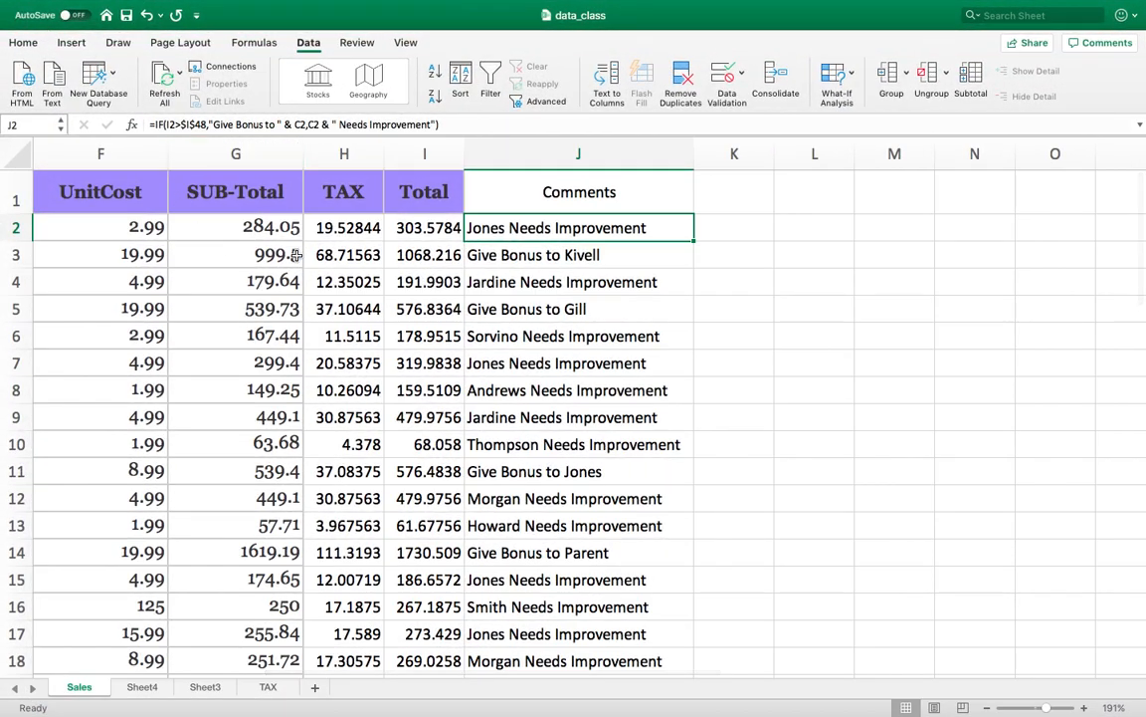
{"action": "left_click", "coordinate": [141, 691]}
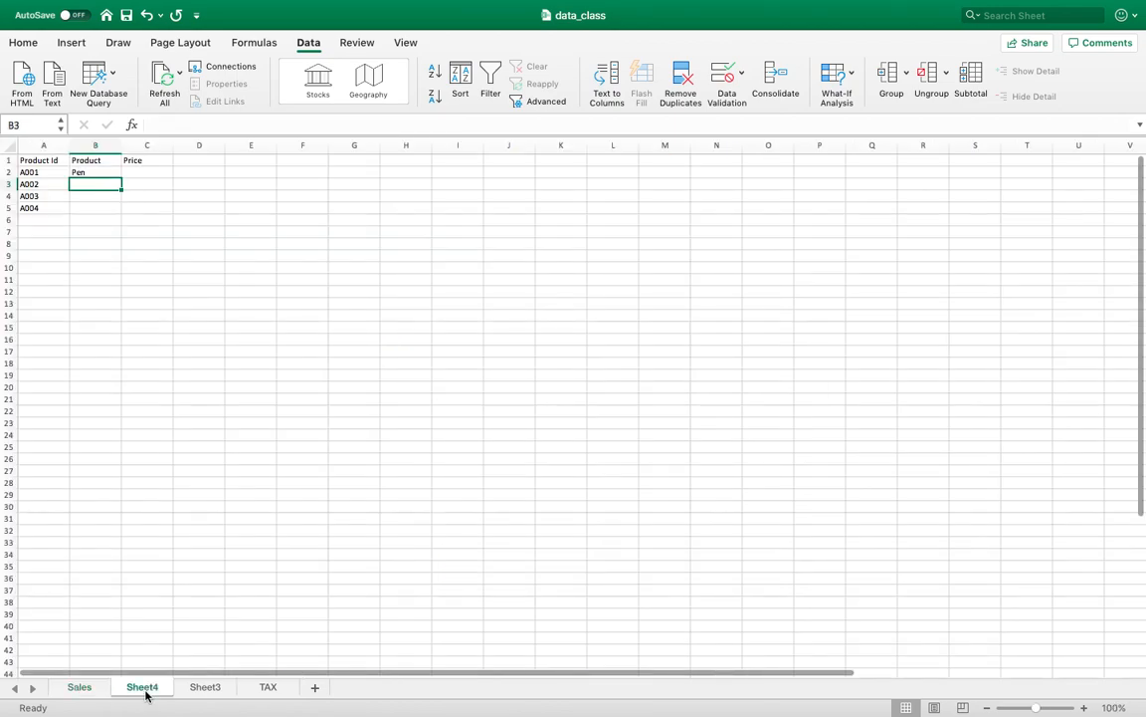
{"action": "type", "text": "Binder"}
{"action": "key", "text": "Return"}
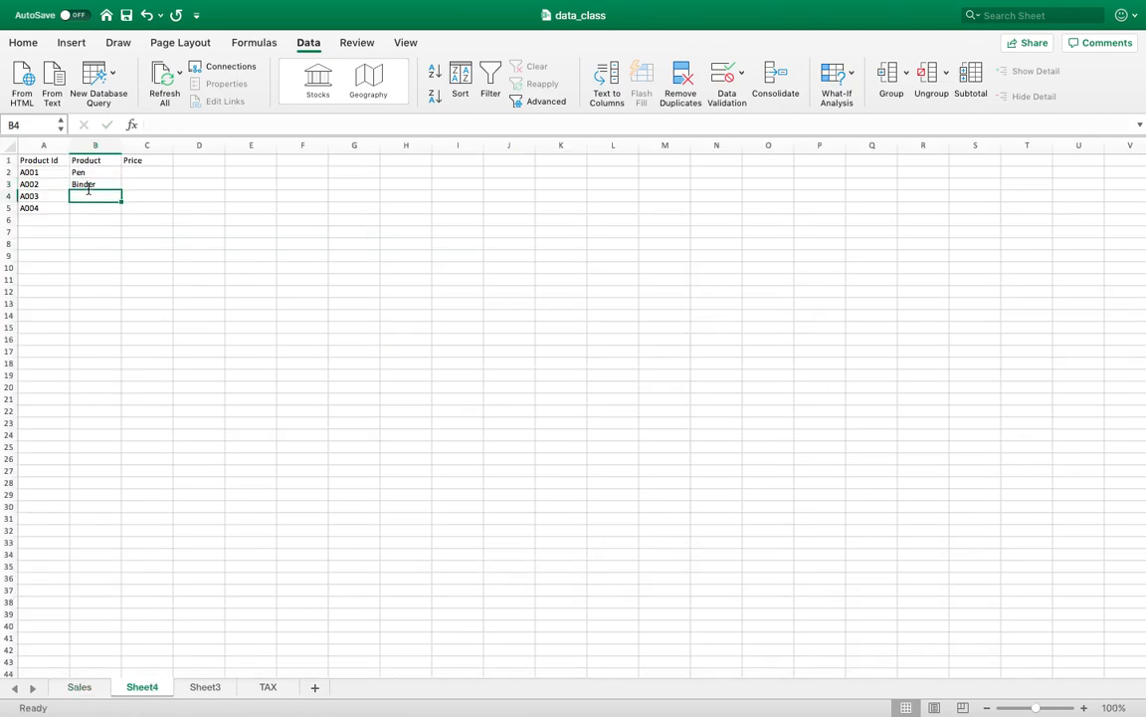
{"action": "type", "text": "Marker"}
{"action": "key", "text": "Return"}
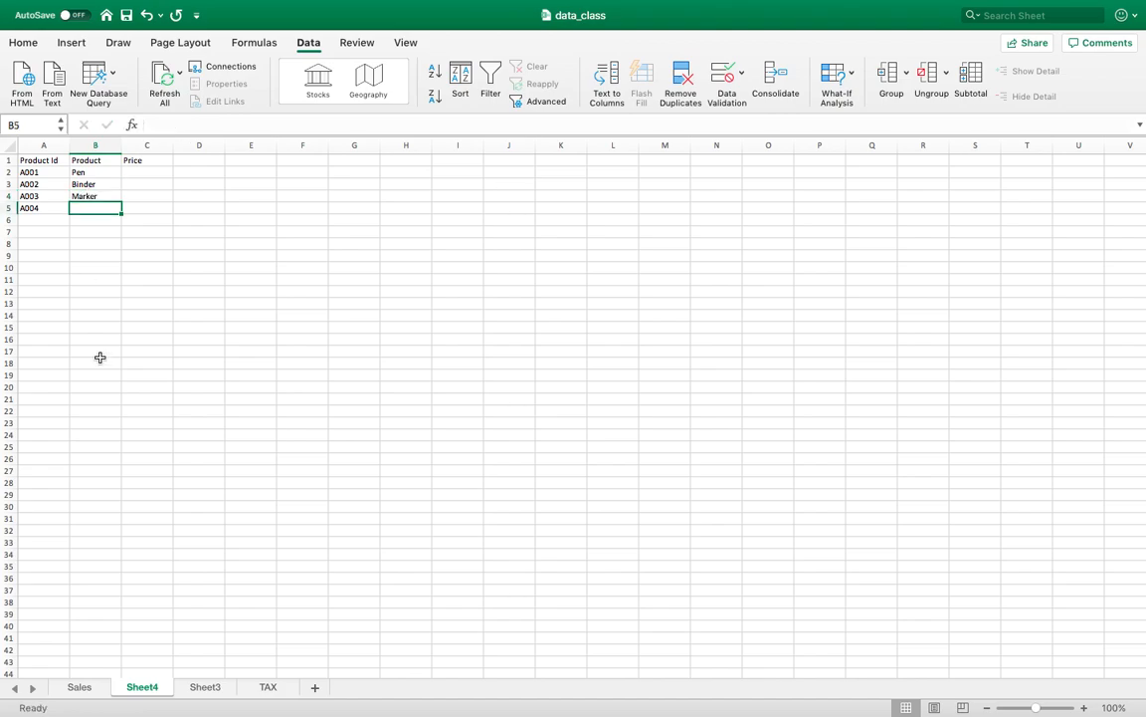
Step: Compare against the Sales Item names, add Desk in B5, and select header row 1
{"action": "left_click", "coordinate": [79, 687]}
{"action": "scroll", "coordinate": [218, 366], "scroll_direction": "left", "scroll_amount": 5}
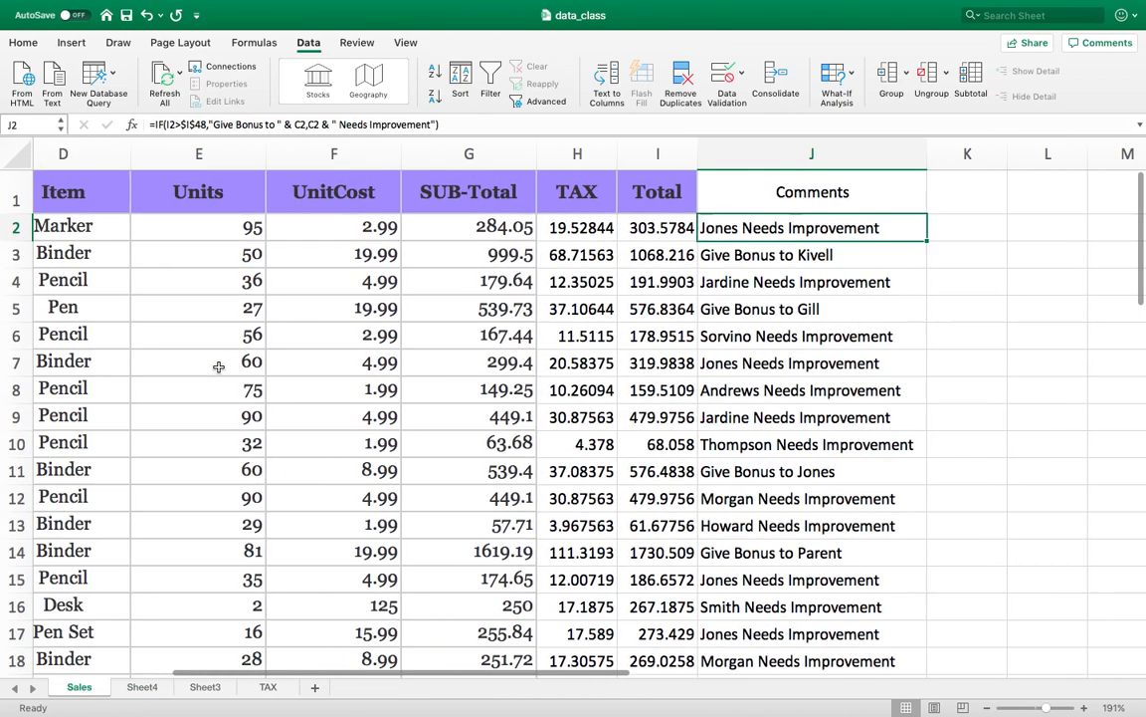
{"action": "scroll", "coordinate": [218, 366], "scroll_direction": "left", "scroll_amount": 2}
{"action": "scroll", "coordinate": [269, 517], "scroll_direction": "down", "scroll_amount": 3}
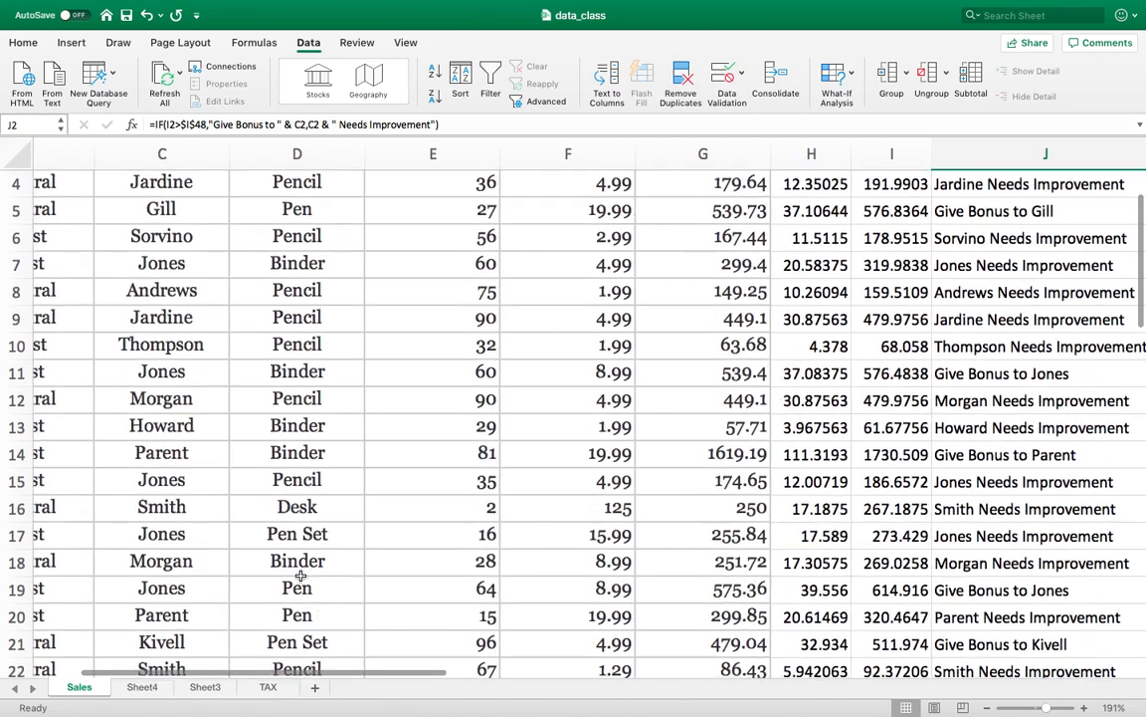
{"action": "left_click", "coordinate": [142, 687]}
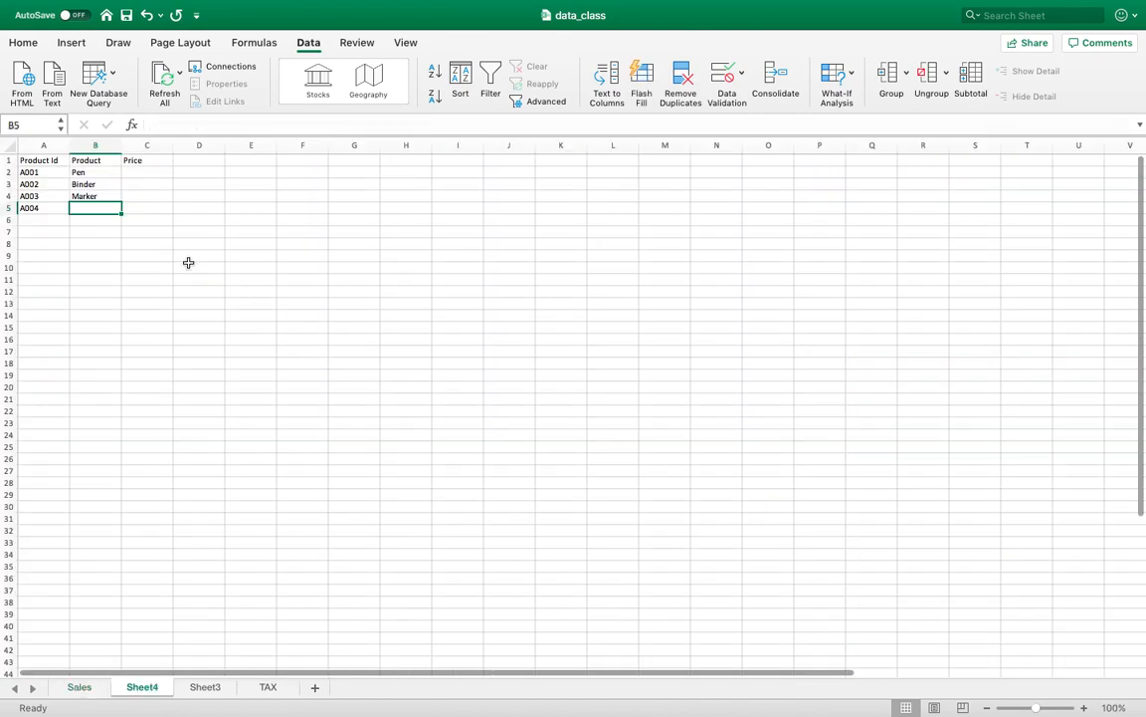
{"action": "type", "text": "Desk"}
{"action": "key", "text": "Up"}
{"action": "key", "text": "Up"}
{"action": "key", "text": "Up"}
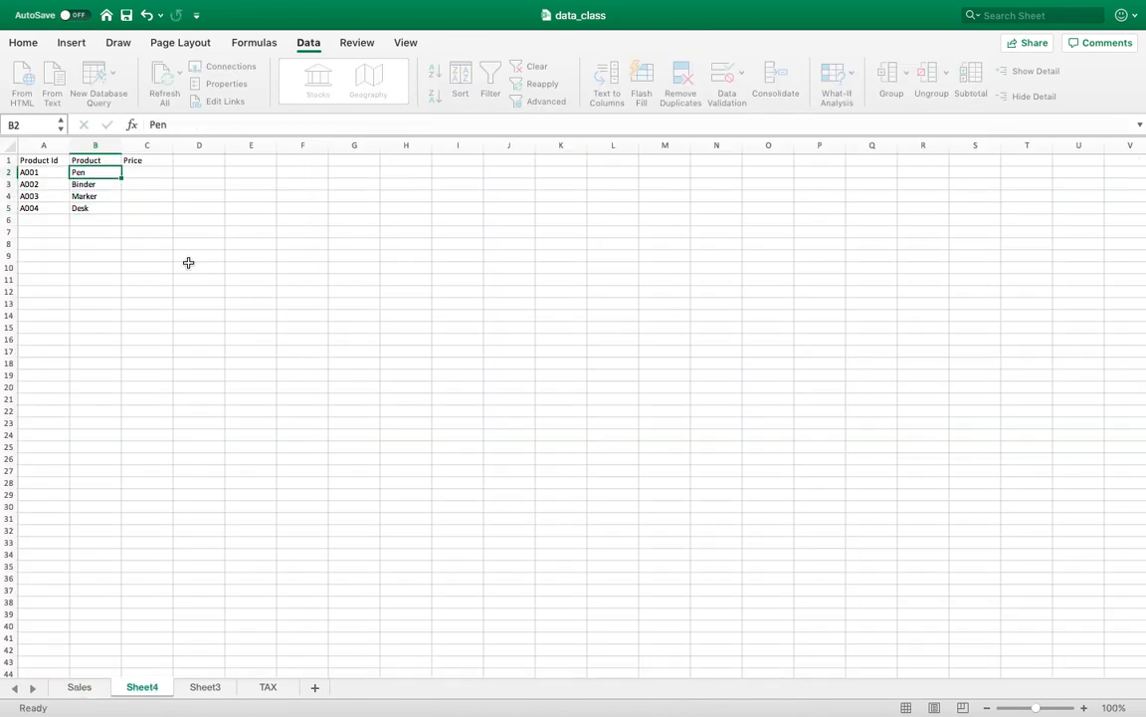
{"action": "key", "text": "Up"}
{"action": "key", "text": "Right"}
{"action": "left_click", "coordinate": [8, 160]}
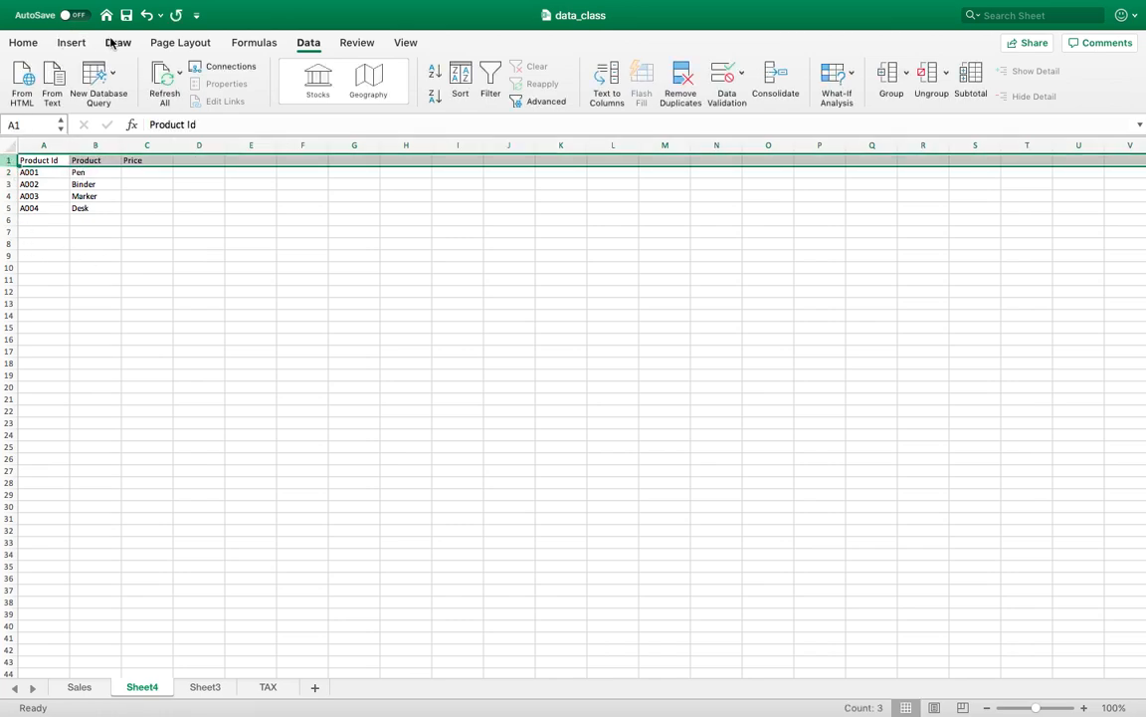
Step: Give Sheet4's header row a dark slate fill, white font and a 34-pixel row height
{"action": "left_click", "coordinate": [23, 42]}
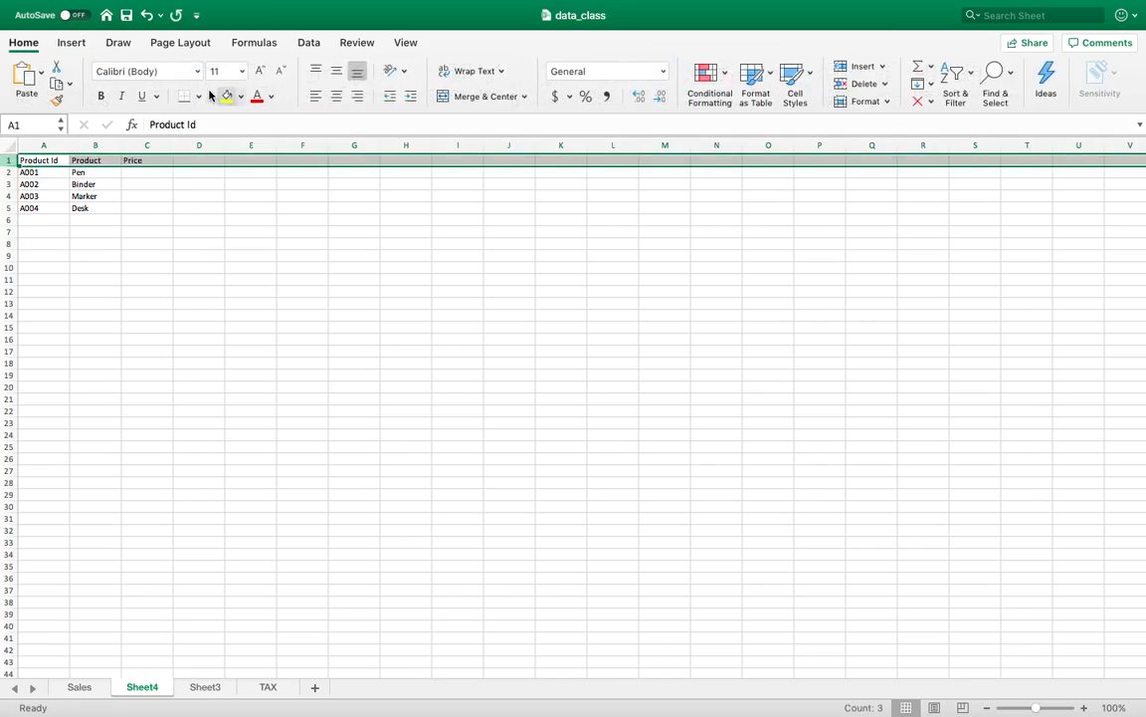
{"action": "left_click", "coordinate": [241, 97]}
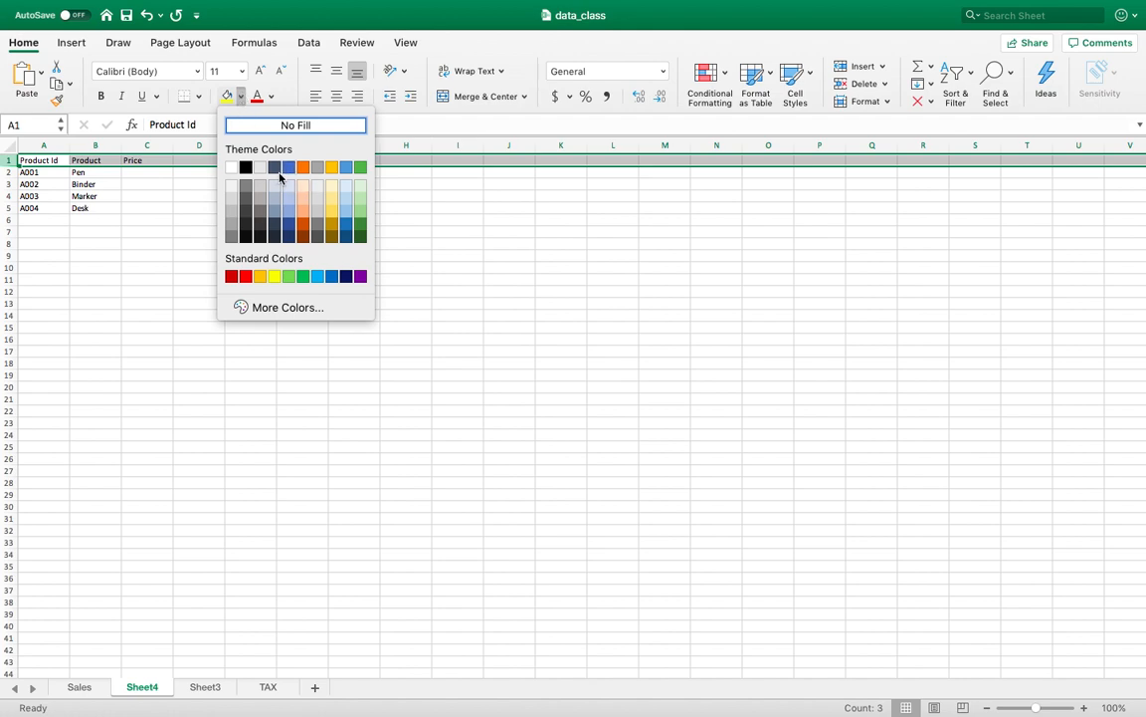
{"action": "left_click", "coordinate": [281, 171]}
{"action": "left_click", "coordinate": [272, 100]}
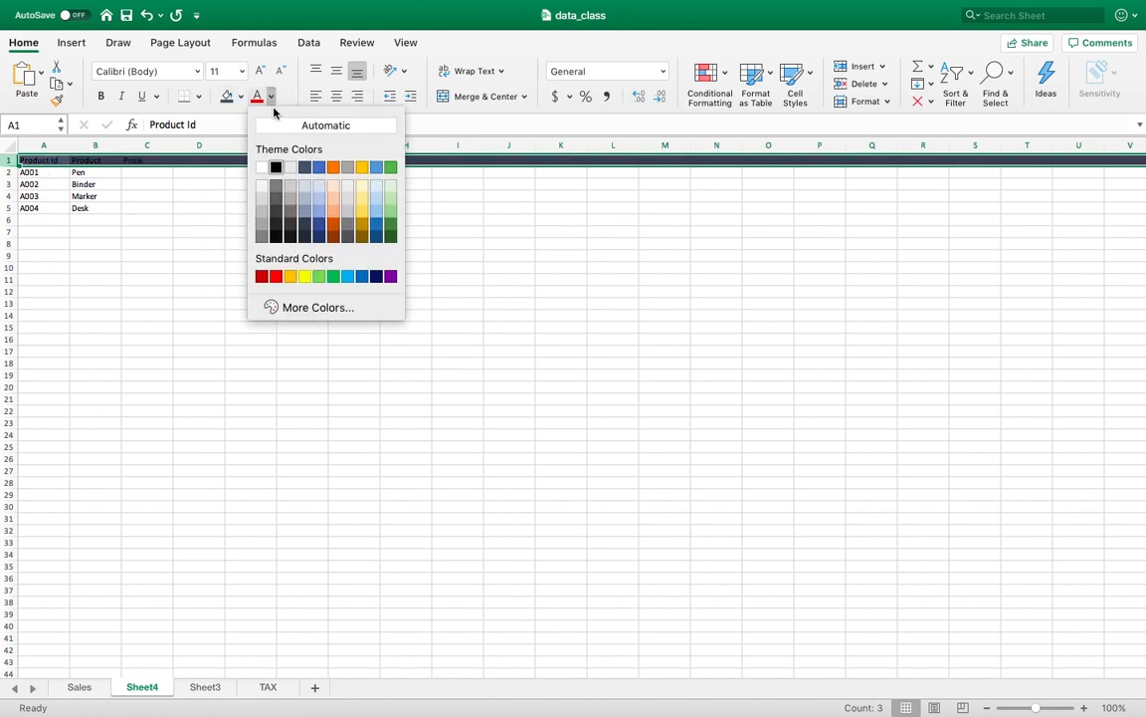
{"action": "left_click", "coordinate": [263, 169]}
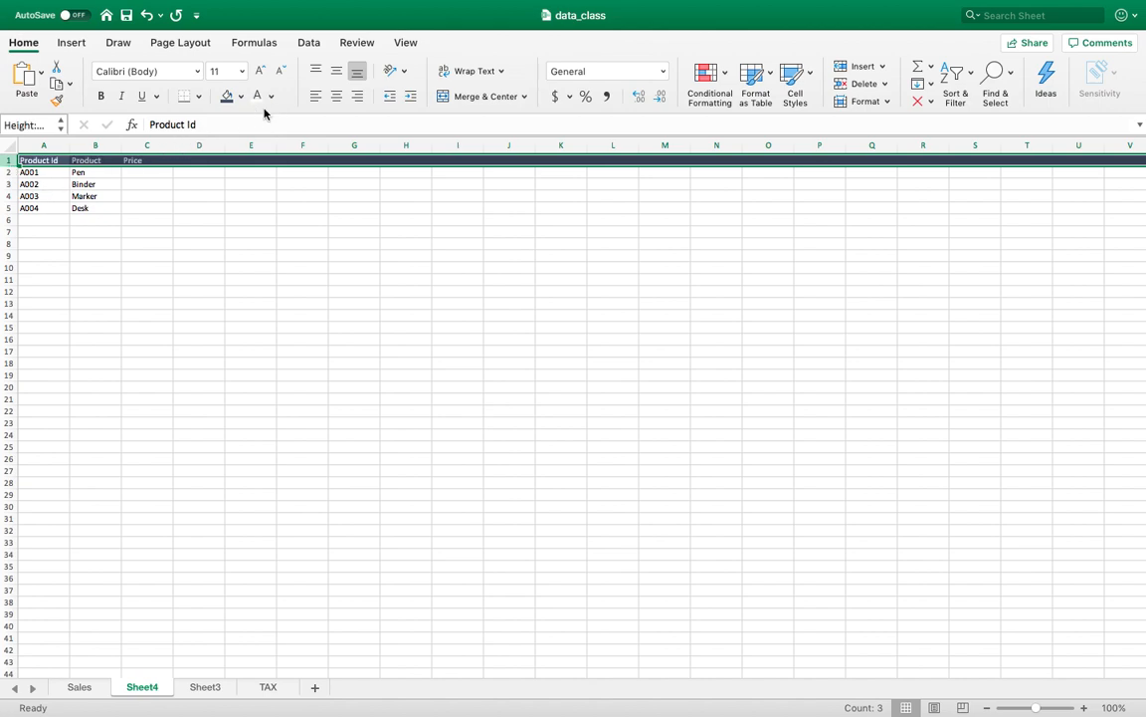
{"action": "left_click_drag", "start_coordinate": [10, 166], "coordinate": [12, 180]}
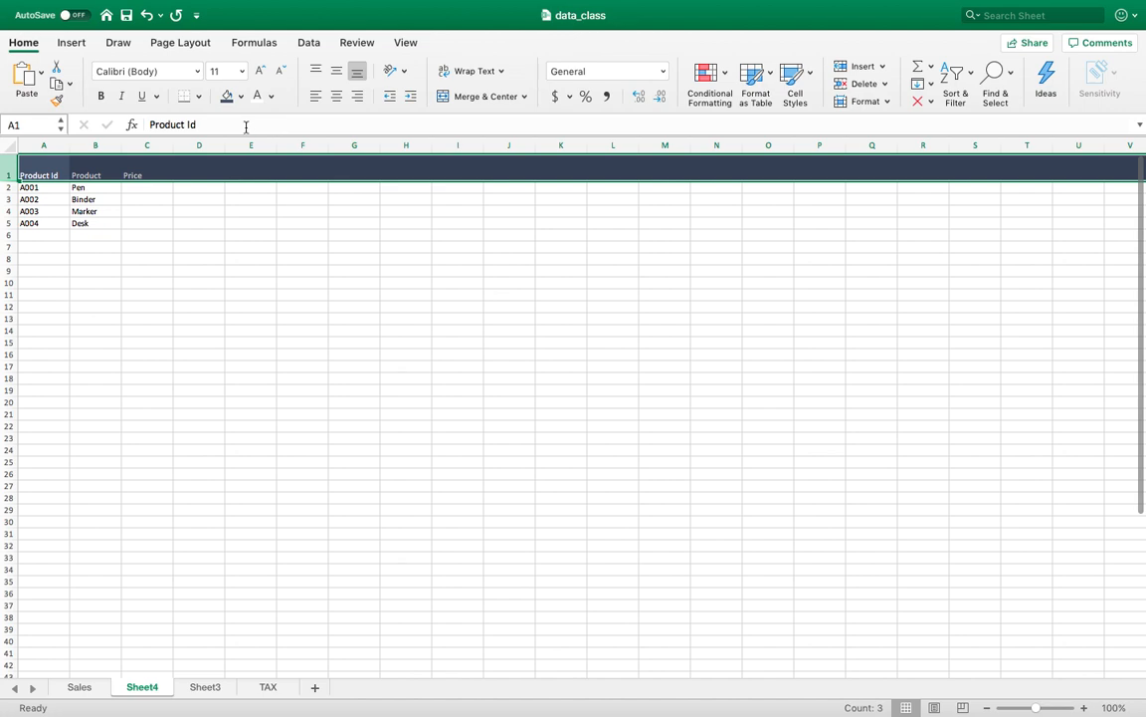
{"action": "left_click", "coordinate": [151, 227]}
{"action": "scroll", "coordinate": [151, 227], "scroll_direction": "up", "scroll_amount": 5}
Step: Enter 1.99 for Pen and 19.99 for Binder in C2:C3, checking prices on the Sales sheet
{"action": "scroll", "coordinate": [152, 225], "scroll_direction": "up", "scroll_amount": 1}
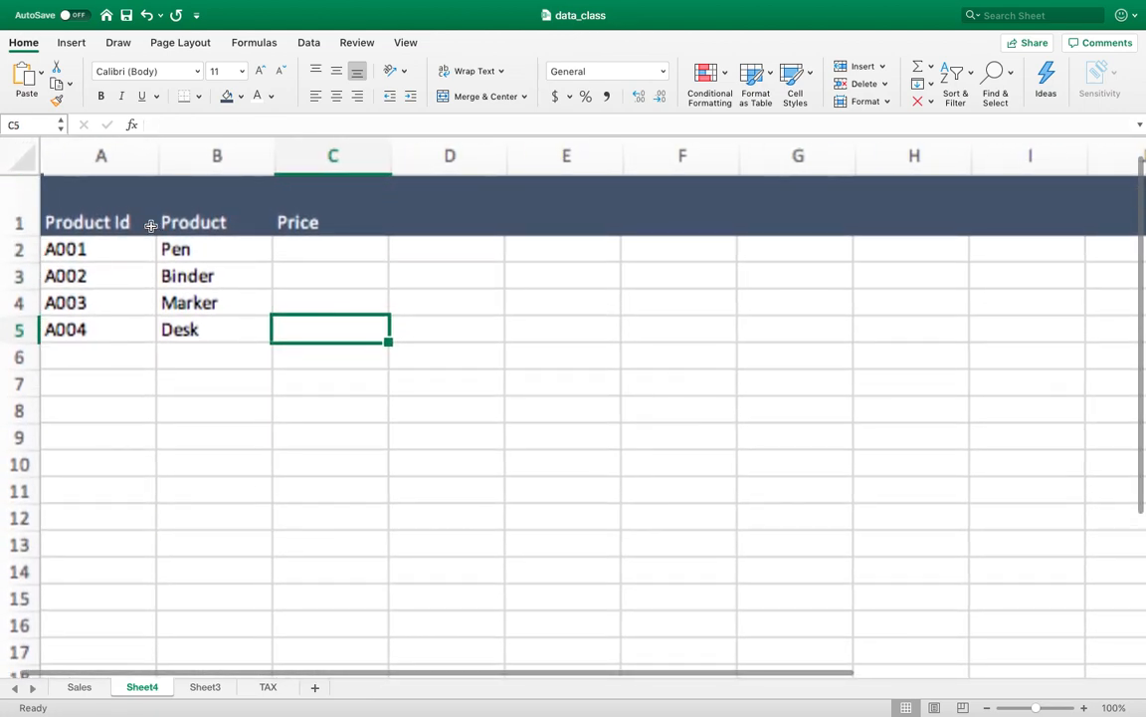
{"action": "left_click", "coordinate": [320, 260]}
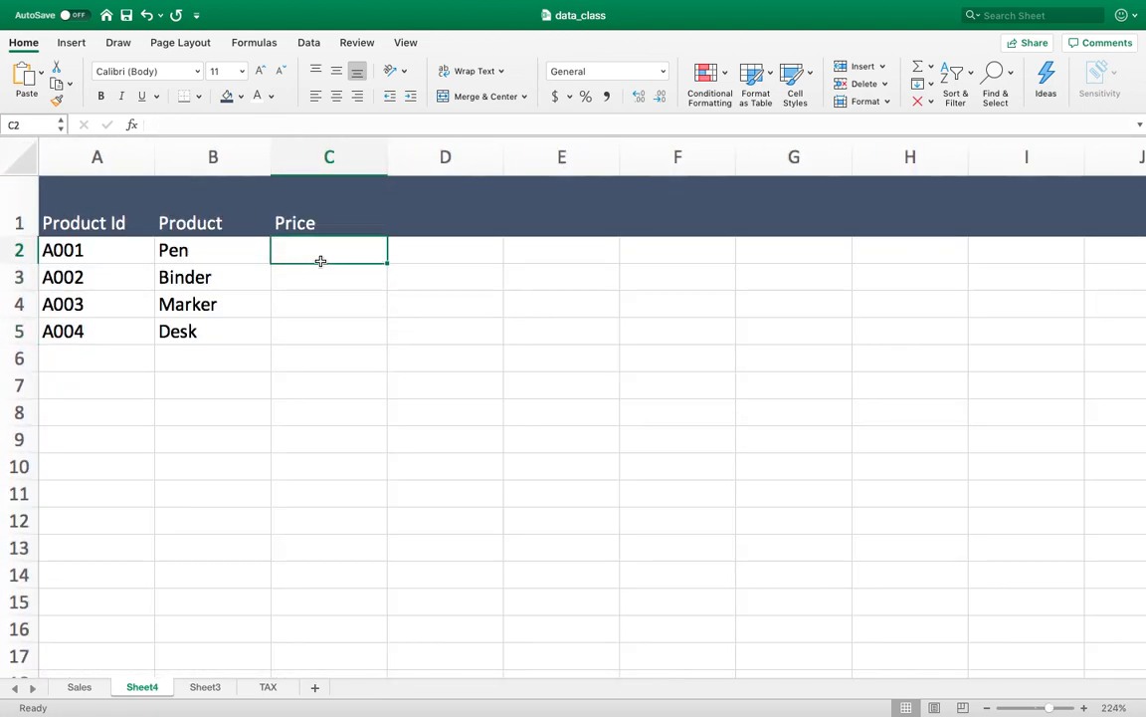
{"action": "type", "text": "1.99"}
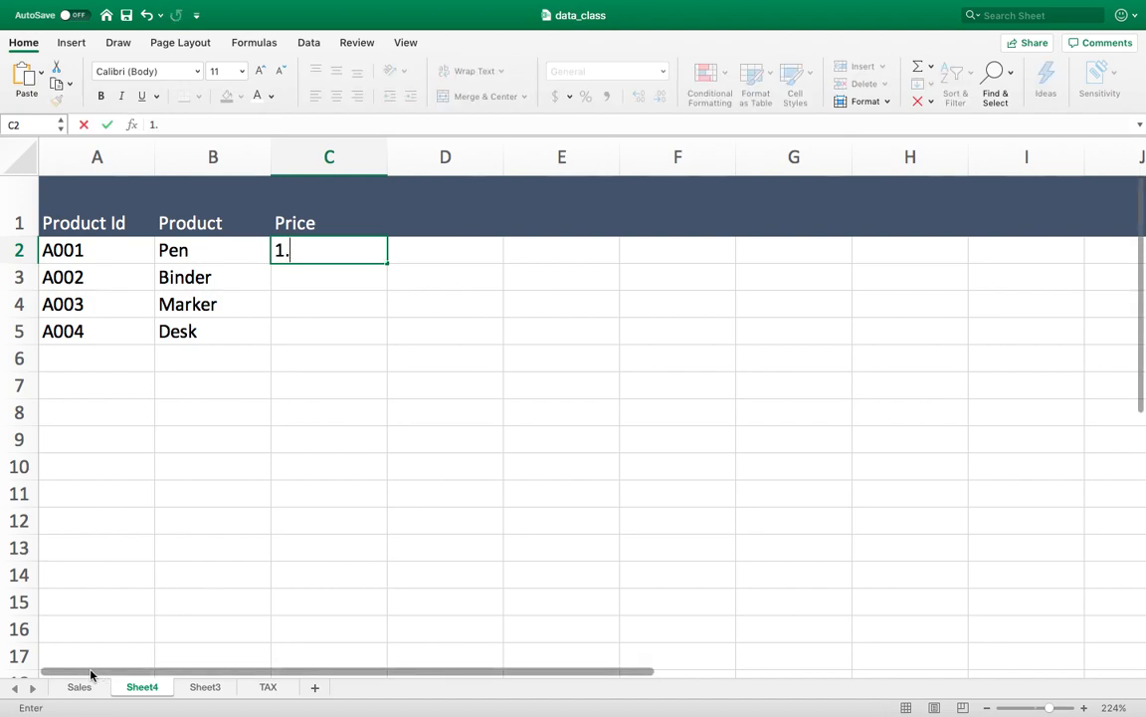
{"action": "key", "text": "Return"}
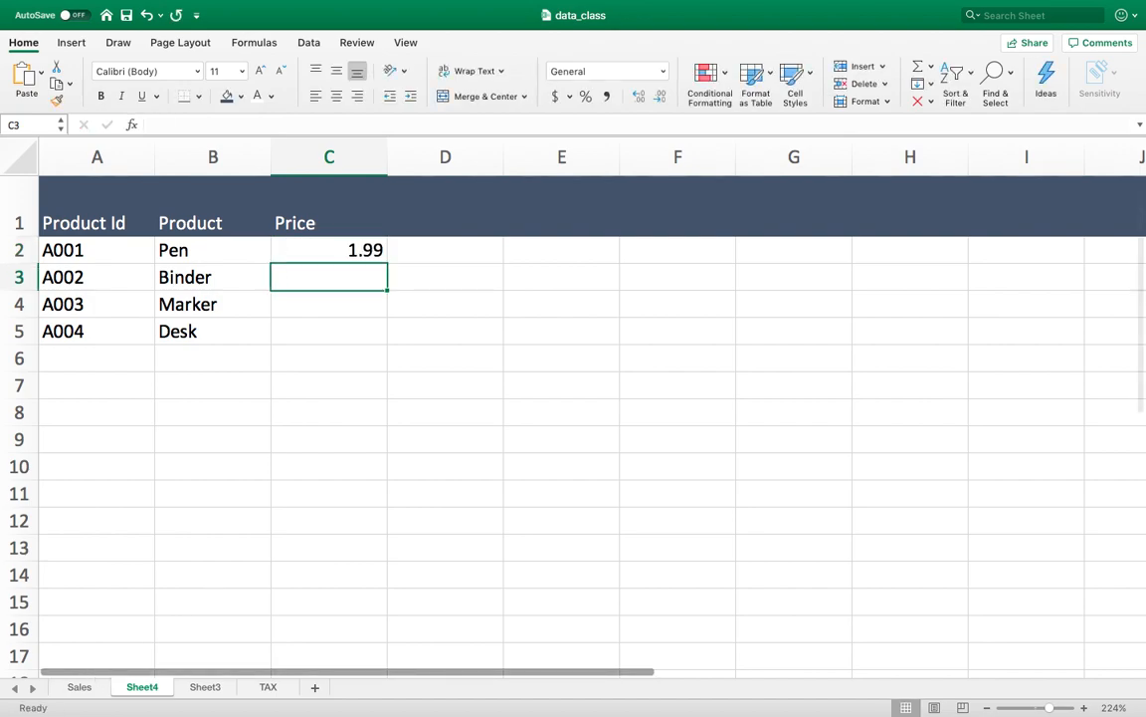
{"action": "left_click", "coordinate": [80, 687]}
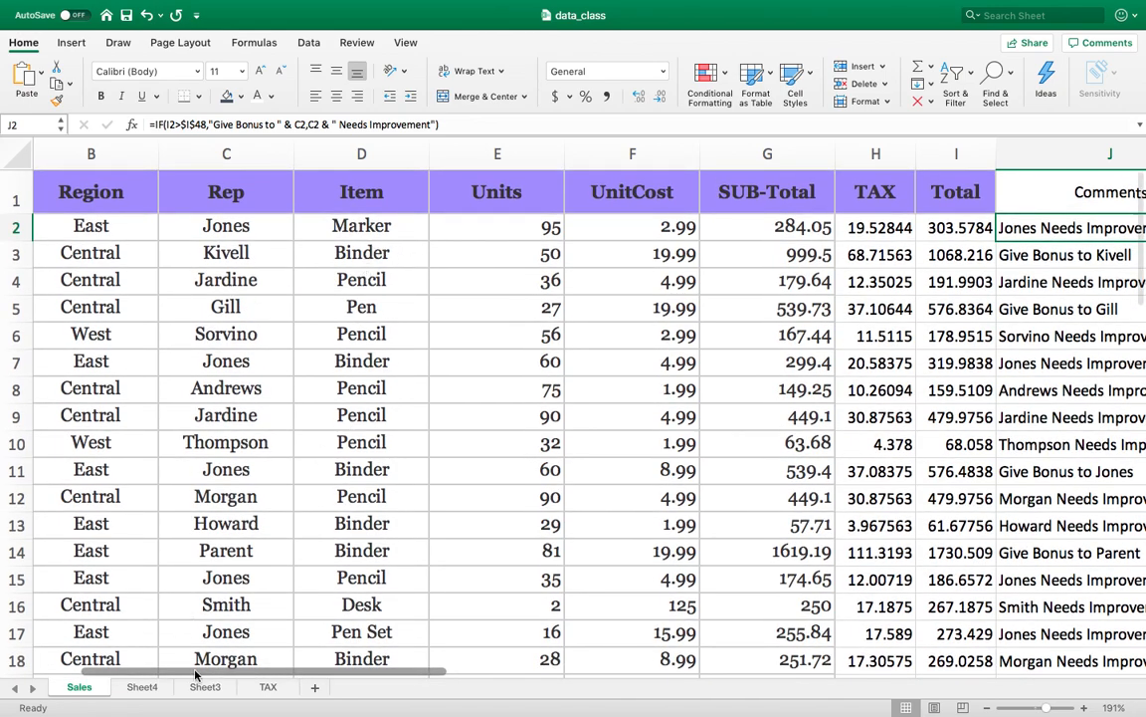
{"action": "left_click", "coordinate": [149, 688]}
{"action": "type", "text": "19.99"}
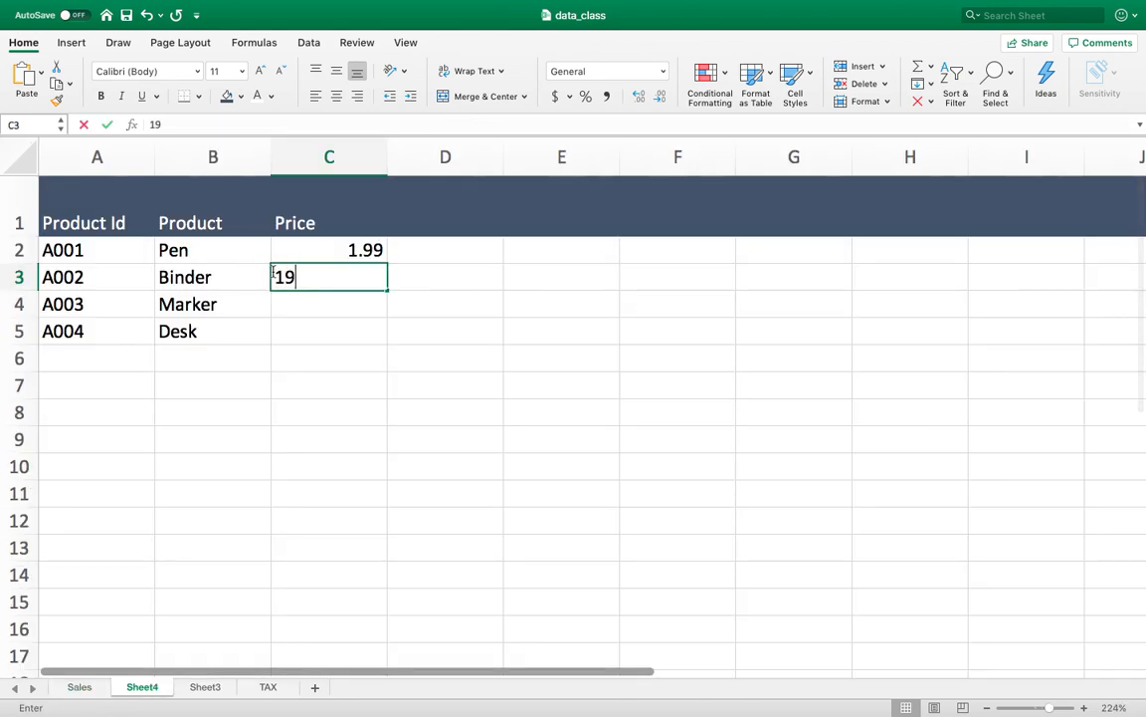
{"action": "key", "text": "Return"}
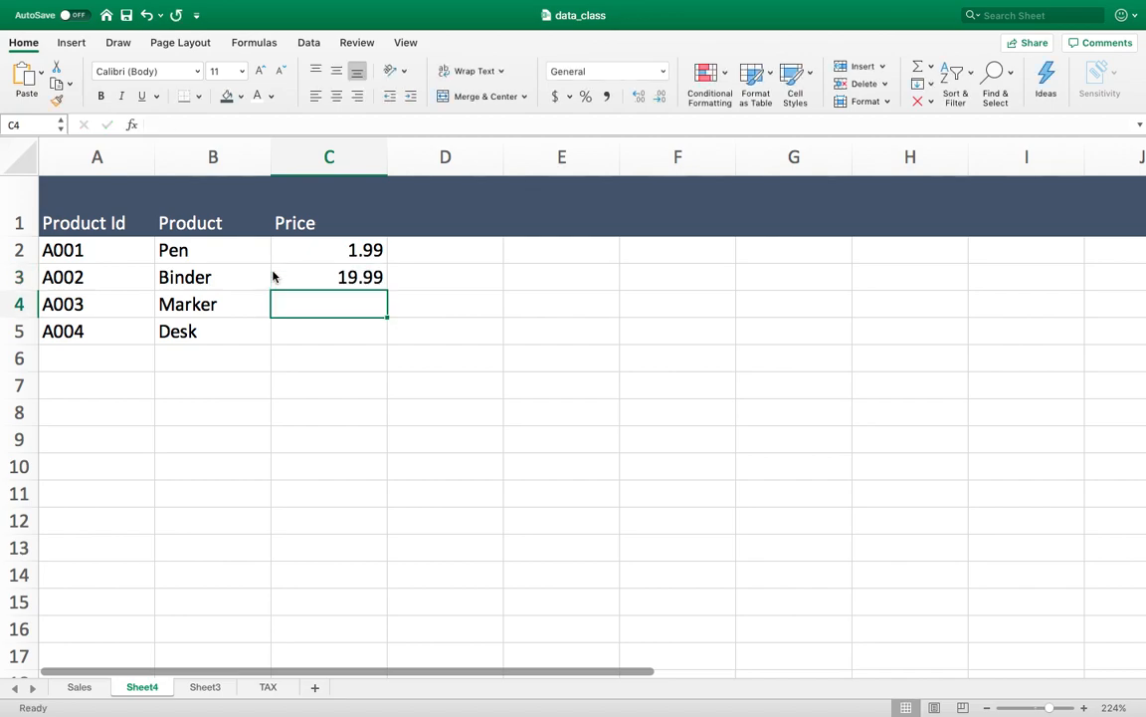
Step: Enter 2.99 for Marker and 125 for Desk, then select the Price column
{"action": "left_click", "coordinate": [80, 687]}
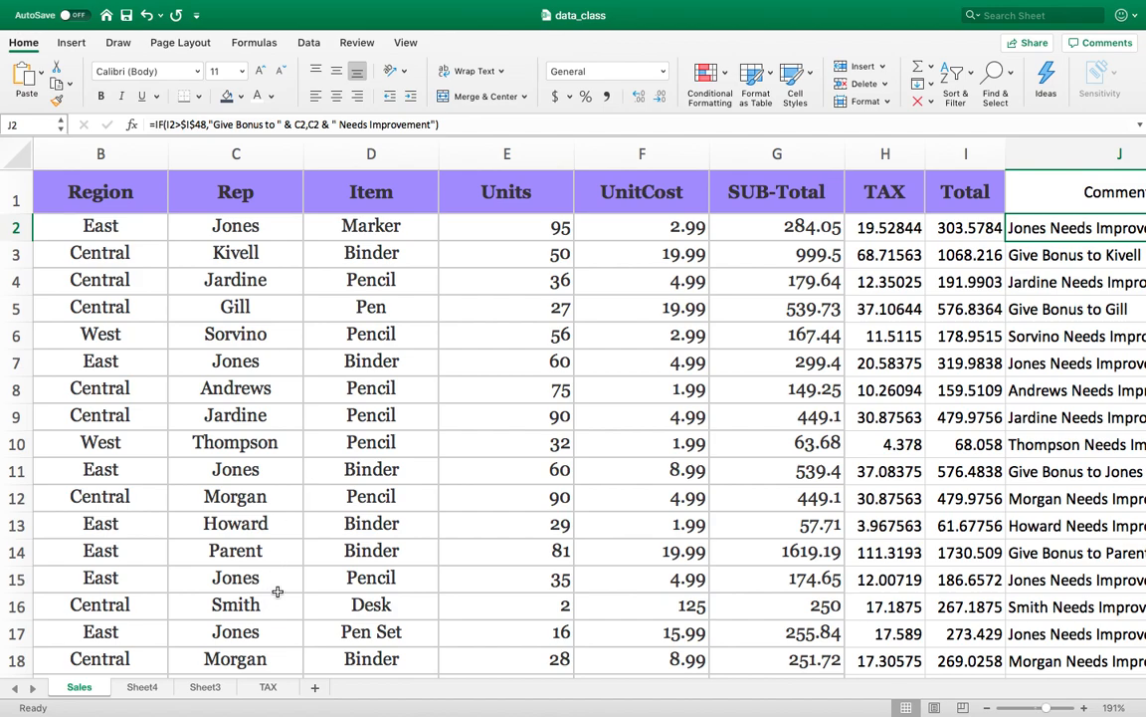
{"action": "left_click", "coordinate": [142, 687]}
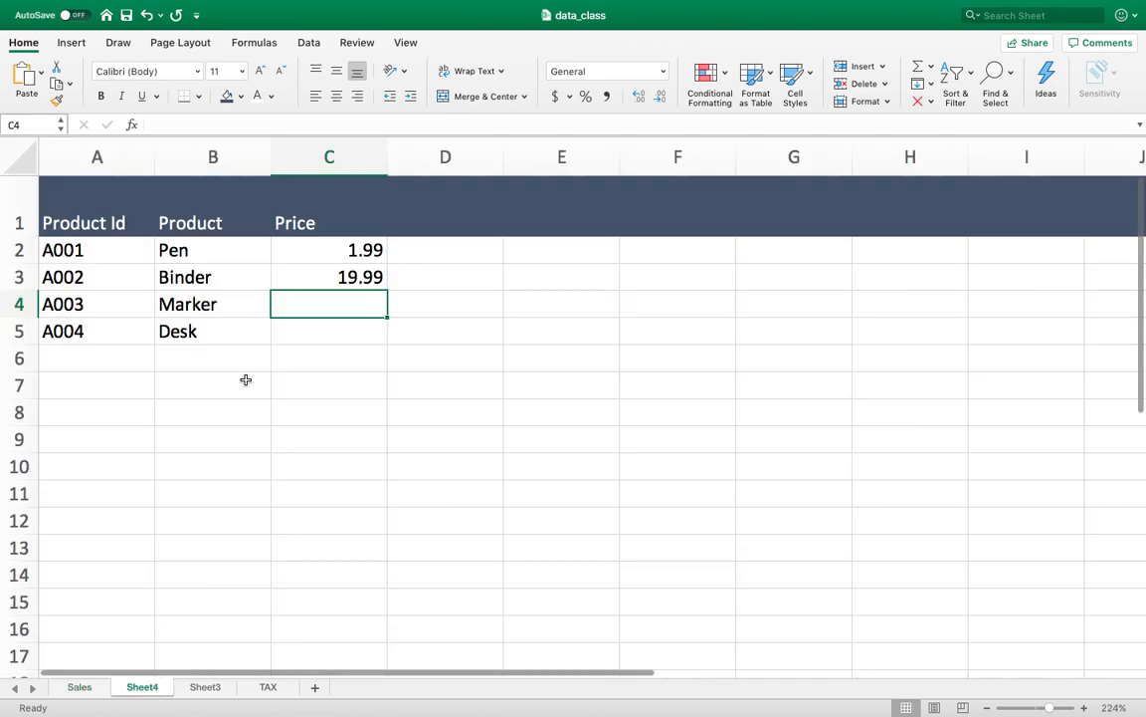
{"action": "type", "text": "2.99"}
{"action": "key", "text": "Return"}
{"action": "type", "text": "1"}
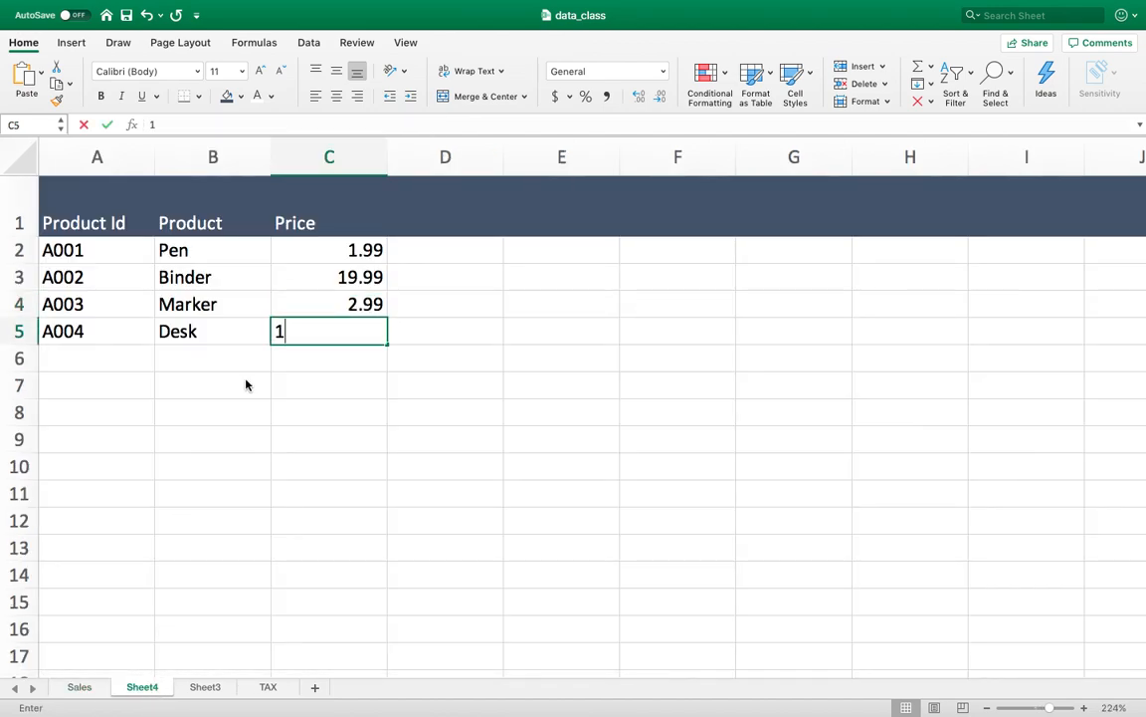
{"action": "type", "text": "25"}
{"action": "key", "text": "Return"}
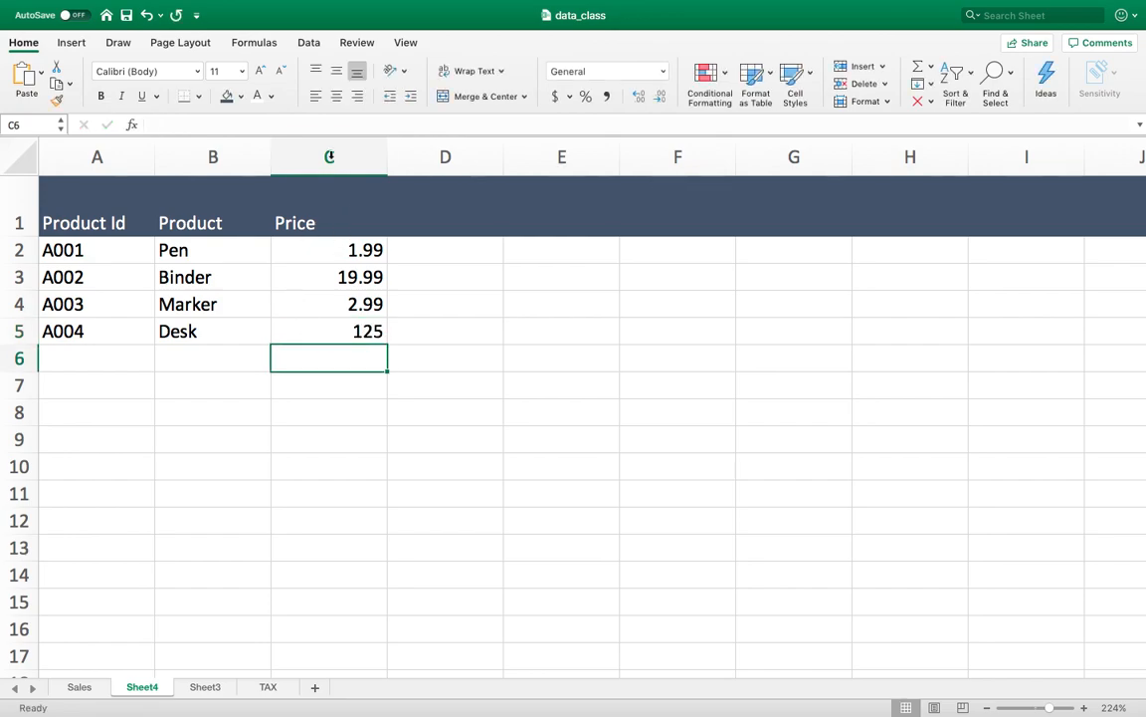
{"action": "left_click", "coordinate": [331, 159]}
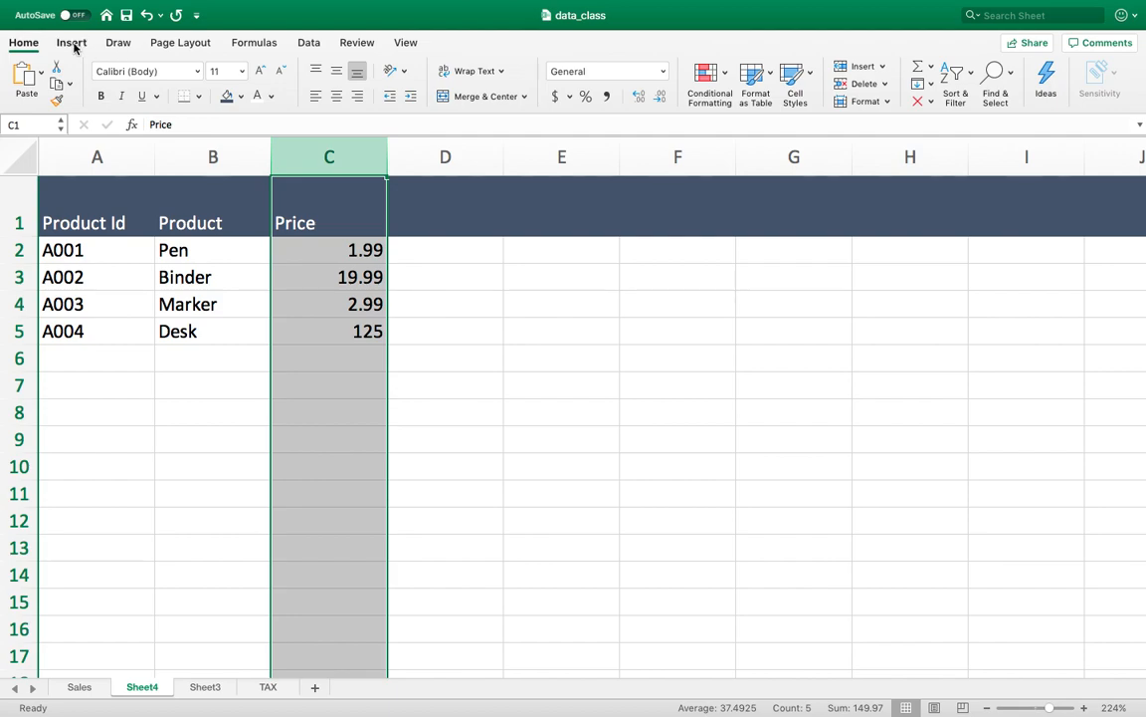
Step: Apply the Currency number format to column C so prices read $1.99 through $125.00
{"action": "left_click", "coordinate": [644, 73]}
{"action": "left_click", "coordinate": [663, 72]}
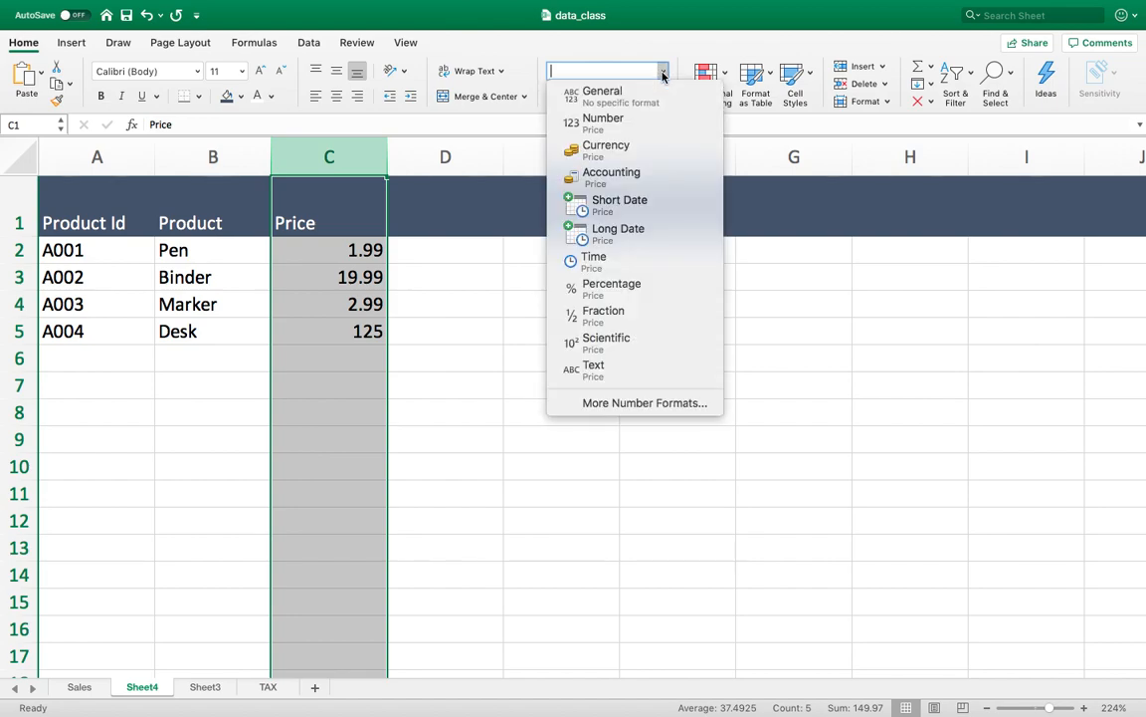
{"action": "left_click", "coordinate": [629, 163]}
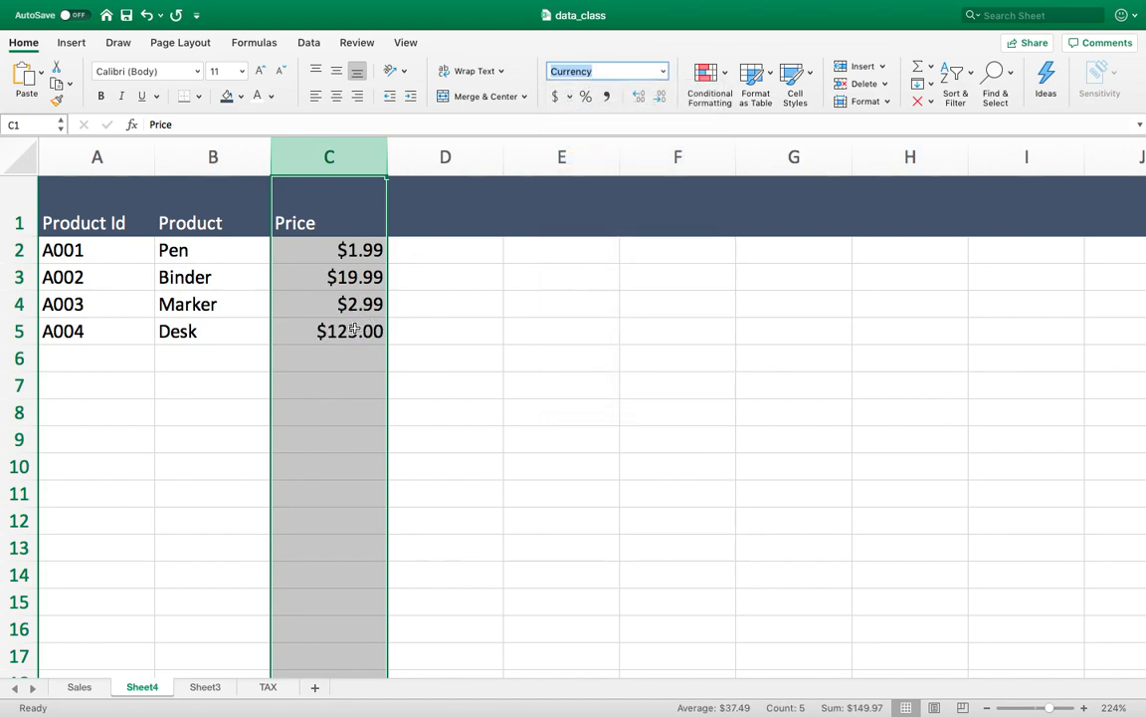
{"action": "left_click", "coordinate": [481, 370]}
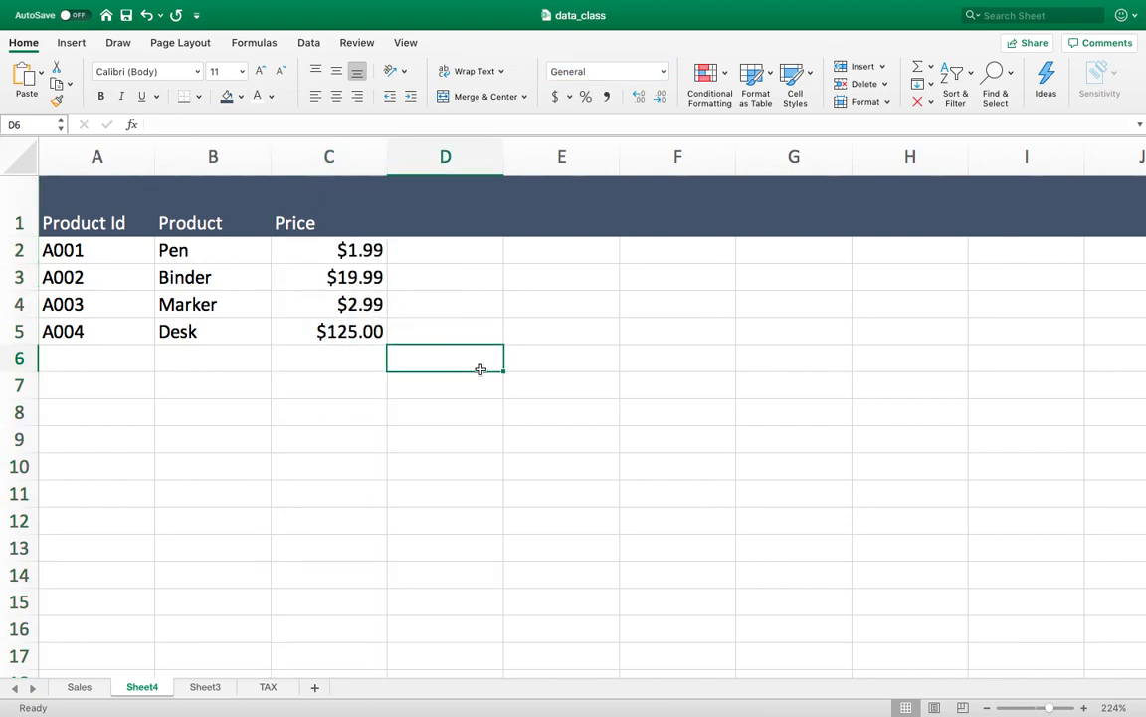
{"action": "left_click", "coordinate": [745, 359]}
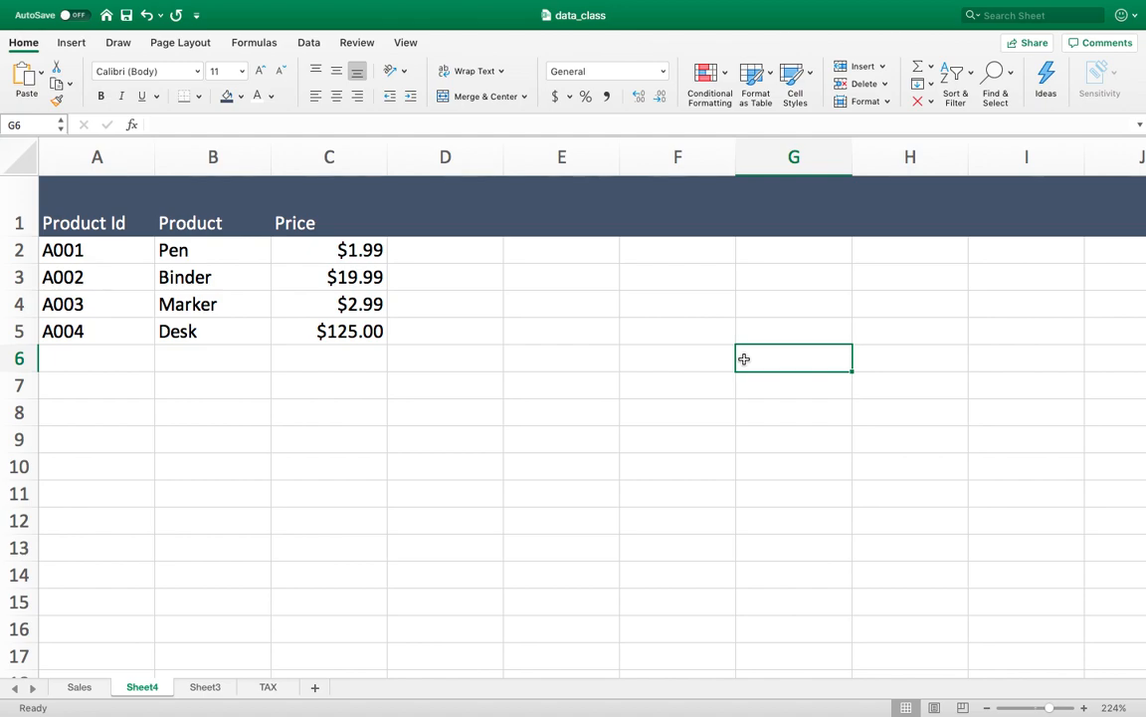
{"action": "left_click", "coordinate": [368, 251]}
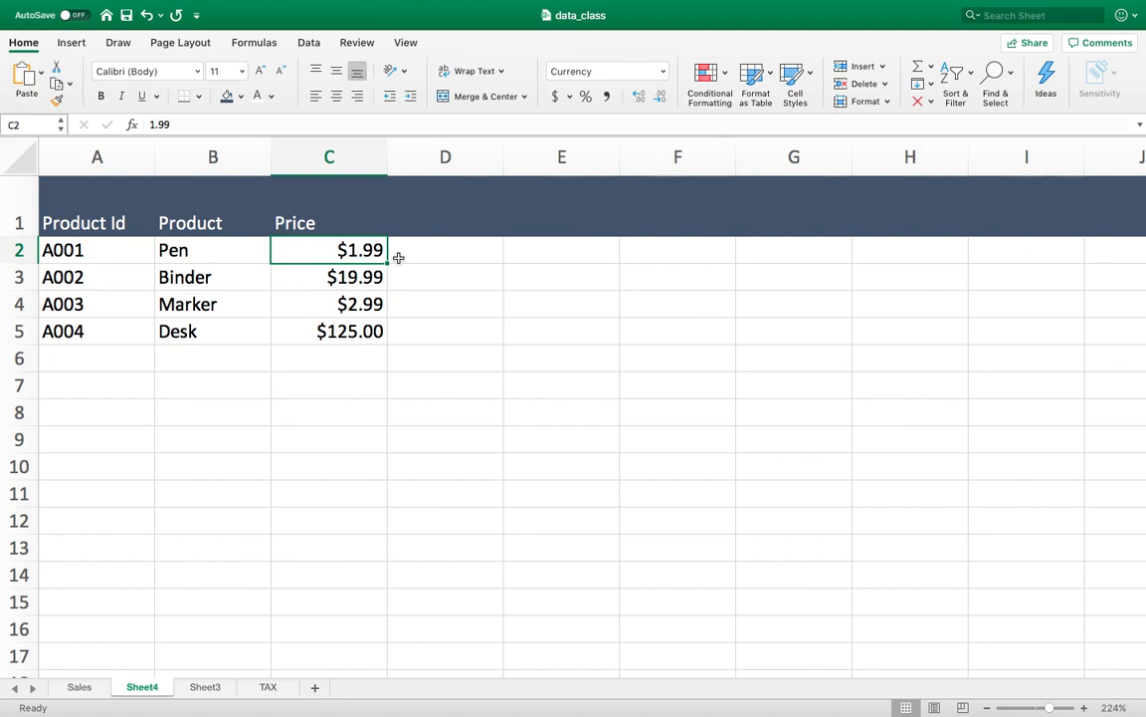
Step: Select price cells C2:C5 and open Data Validation at its Input Message settings
{"action": "left_click_drag", "start_coordinate": [336, 247], "coordinate": [354, 332]}
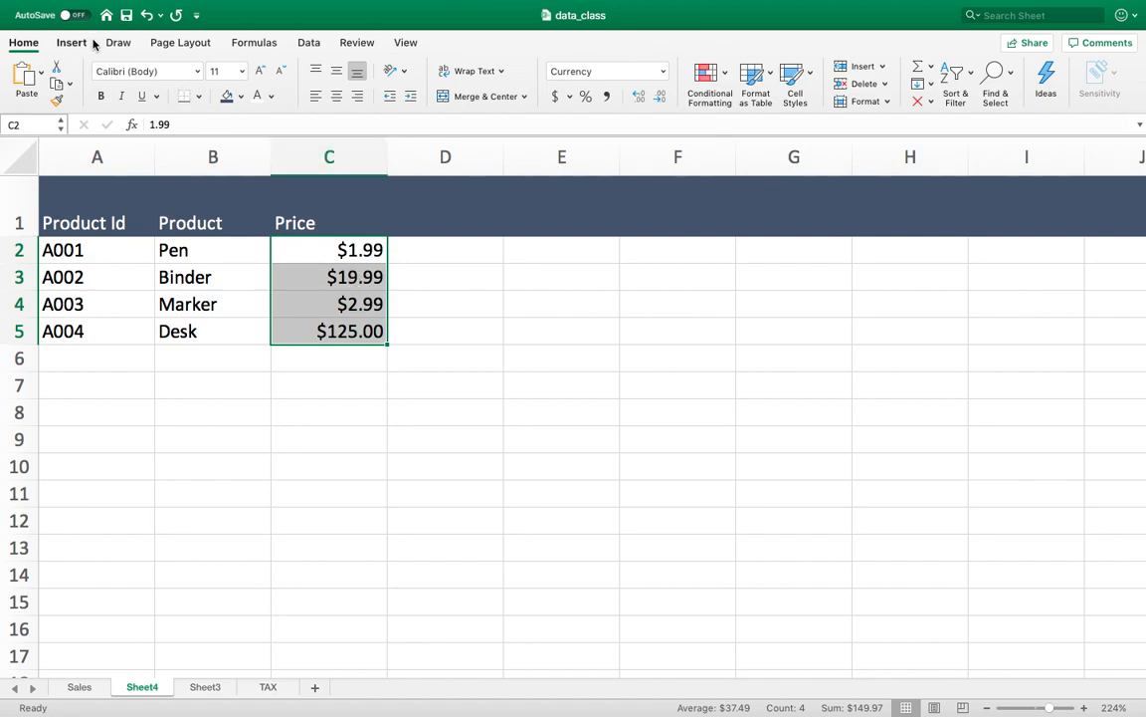
{"action": "left_click", "coordinate": [309, 45]}
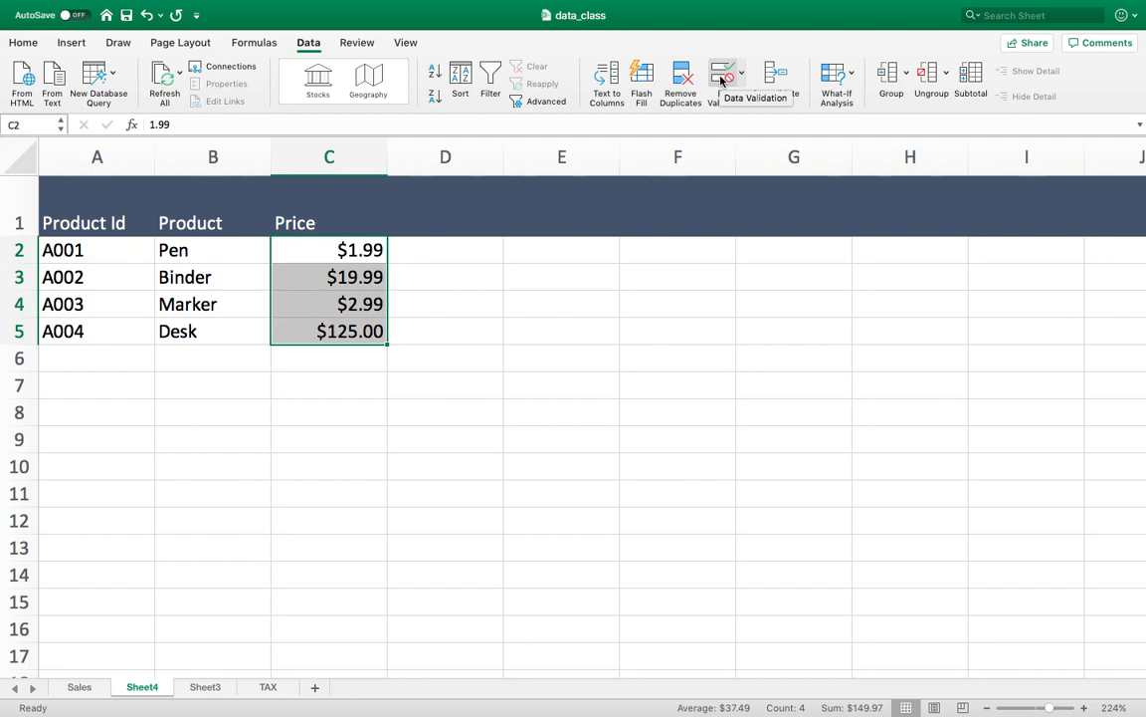
{"action": "left_click", "coordinate": [724, 79]}
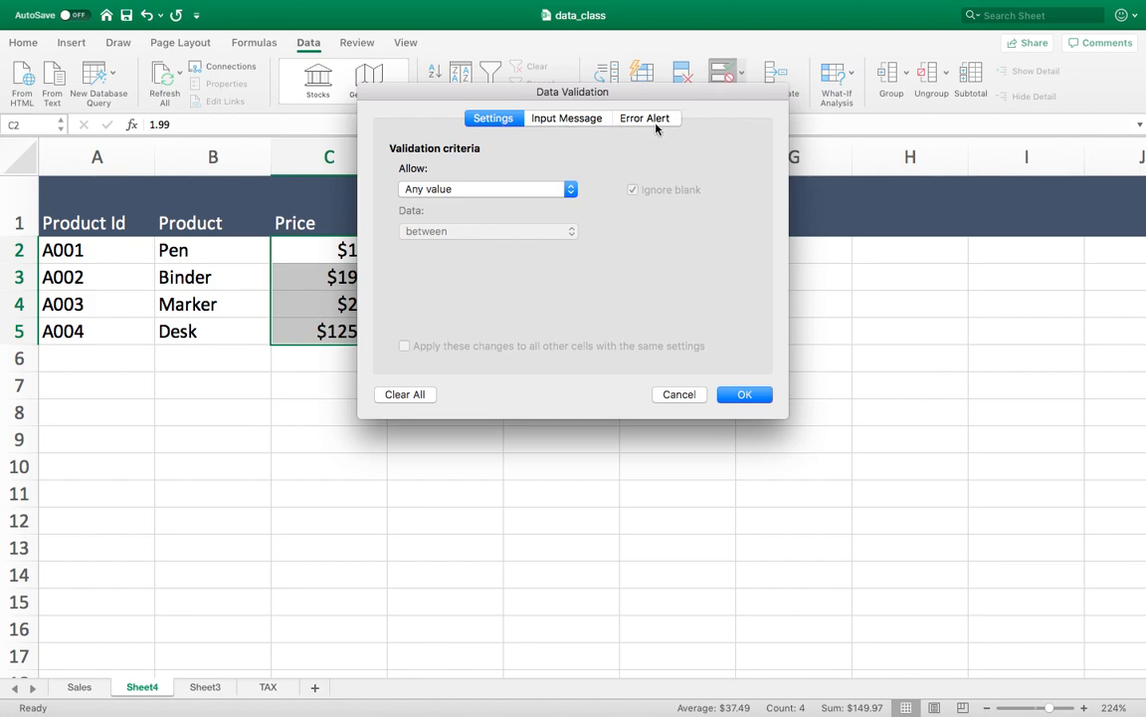
{"action": "left_click", "coordinate": [560, 120]}
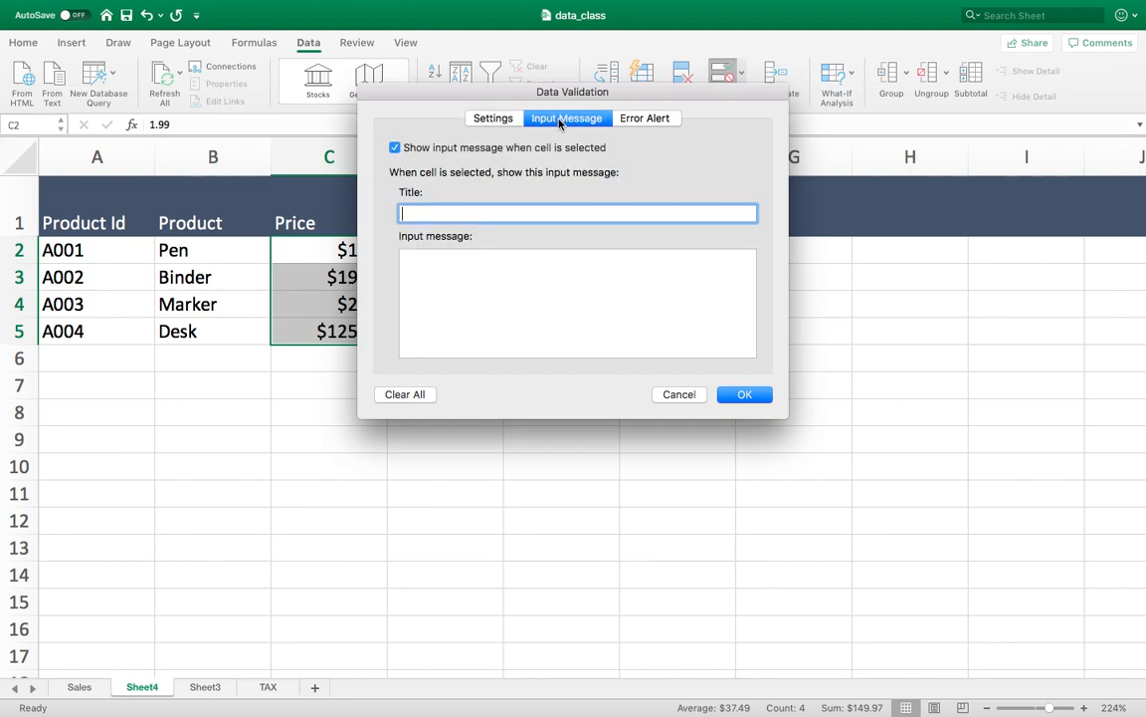
{"action": "left_click_drag", "start_coordinate": [397, 100], "coordinate": [645, 123]}
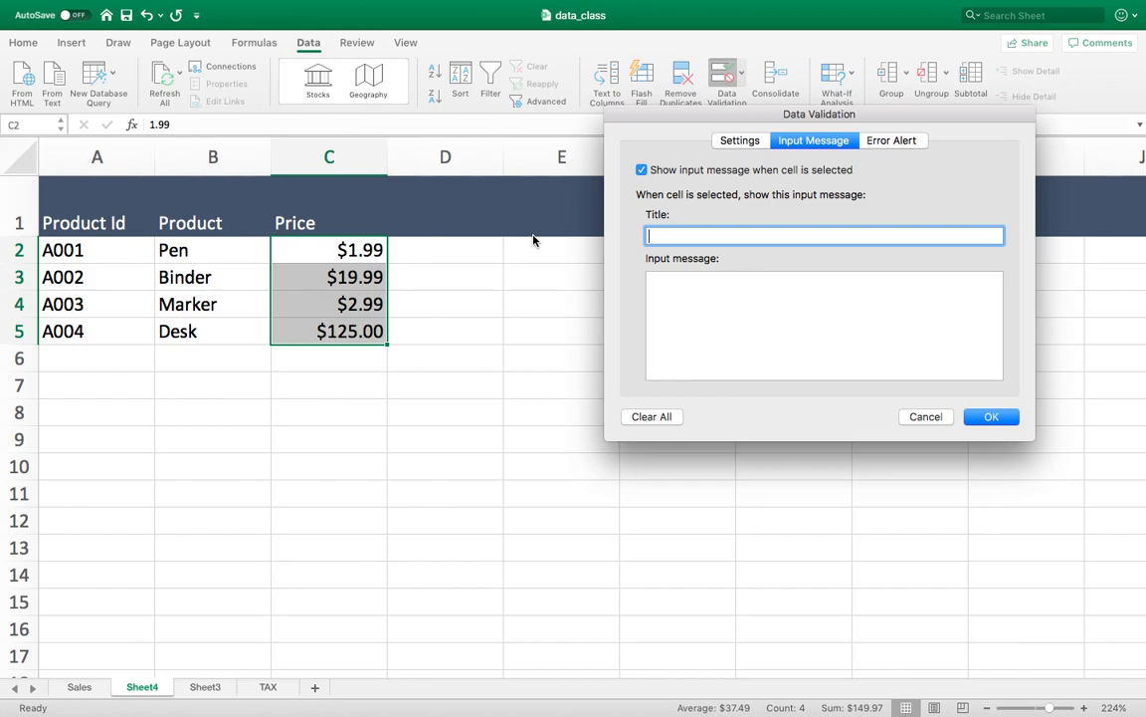
Step: Enter title 'Maximum Value' and message 'Please enter less than 1000', apply it, and check C2
{"action": "type", "text": "Maximum Value"}
{"action": "key", "text": "Tab"}
{"action": "type", "text": "Please "}
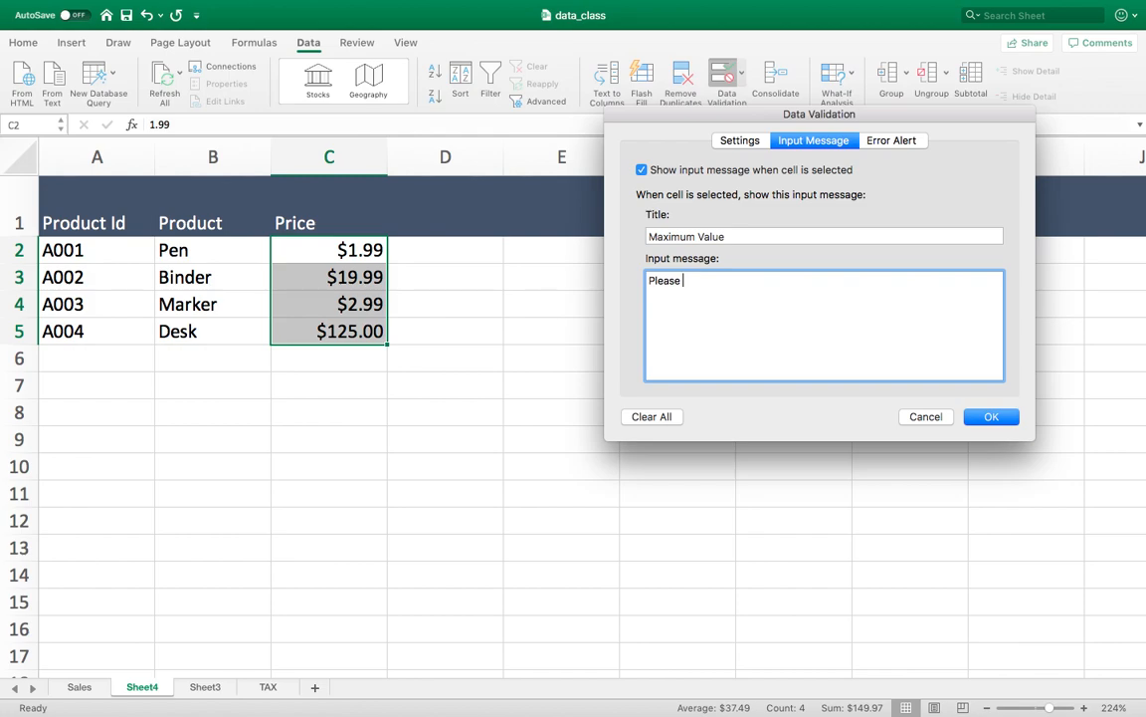
{"action": "type", "text": "enter"}
{"action": "type", "text": "less than 10"}
{"action": "key", "text": "BackSpace"}
{"action": "key", "text": "BackSpace"}
{"action": "type", "text": "than 1000"}
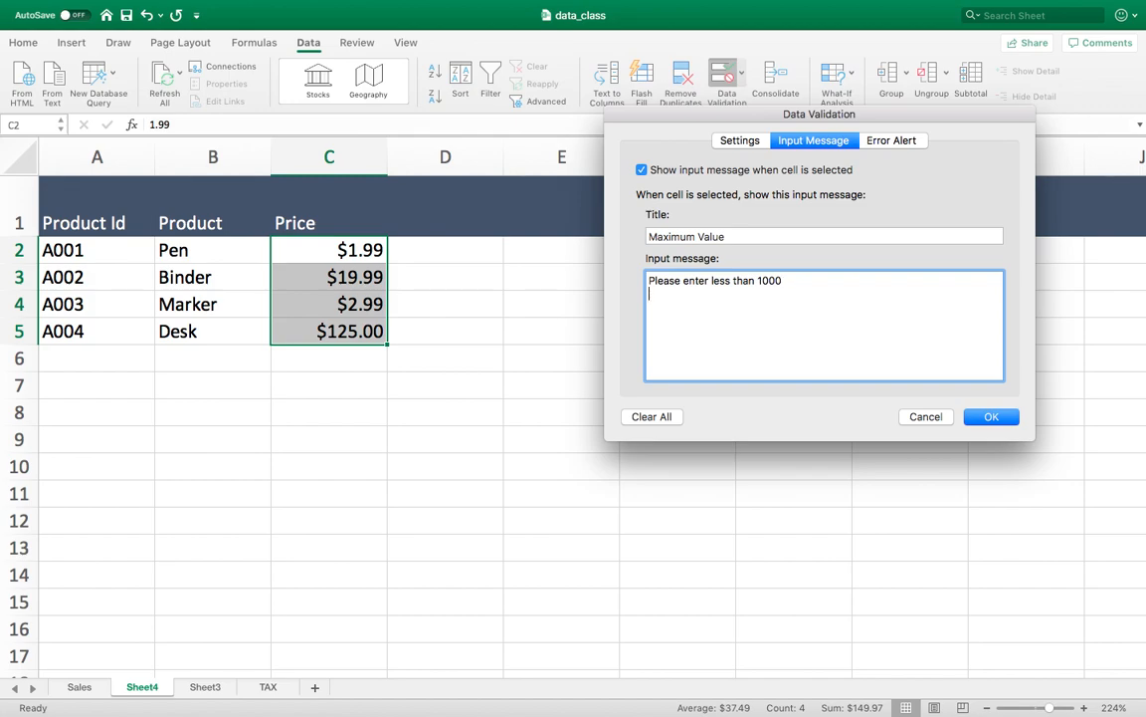
{"action": "left_click", "coordinate": [989, 416]}
{"action": "left_click", "coordinate": [546, 334]}
{"action": "left_click", "coordinate": [378, 249]}
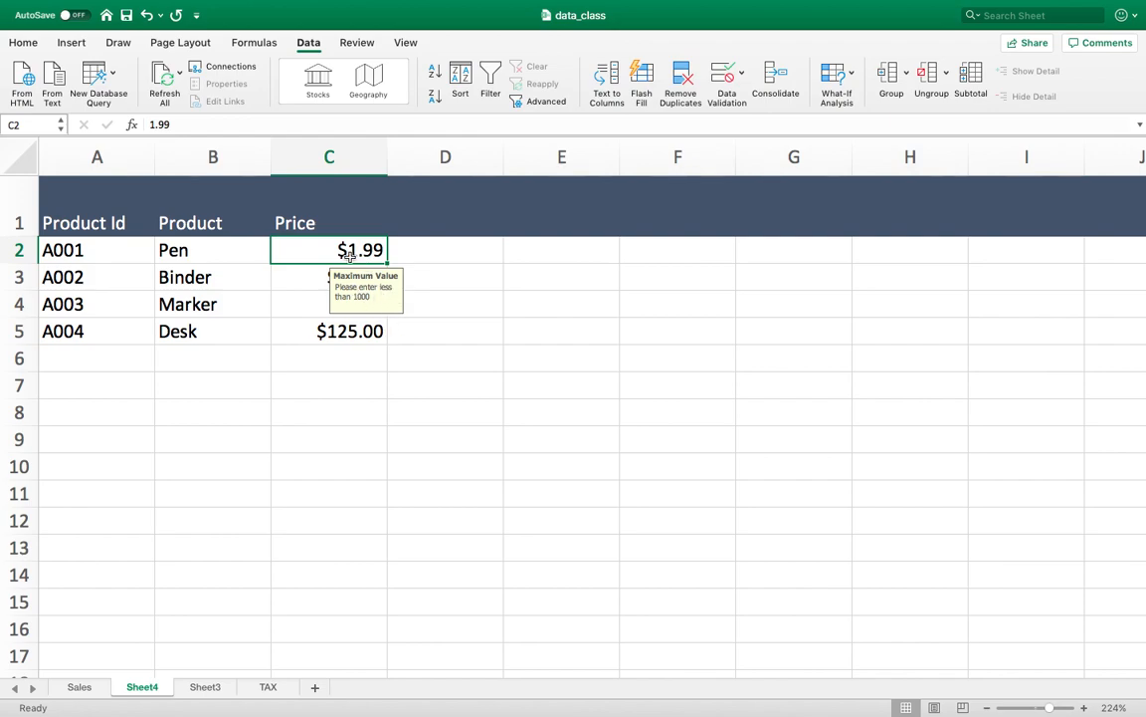
{"action": "left_click_drag", "start_coordinate": [310, 247], "coordinate": [305, 331]}
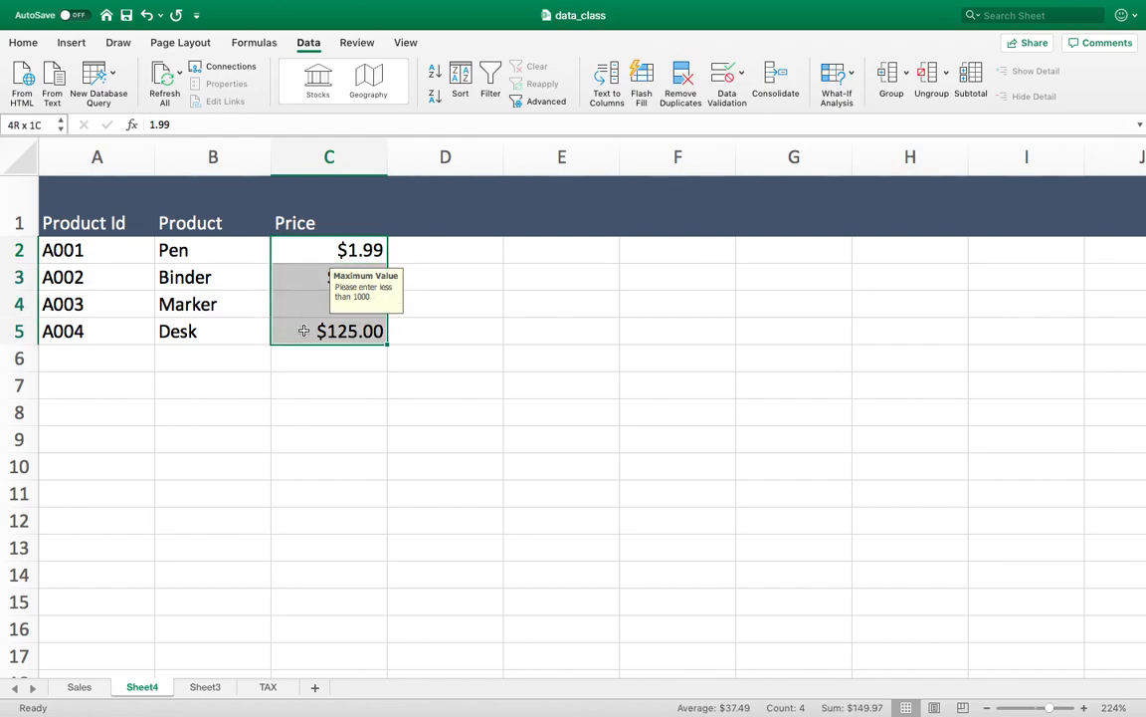
{"action": "left_click", "coordinate": [477, 288]}
{"action": "double_click", "coordinate": [358, 254]}
{"action": "key", "text": "Escape"}
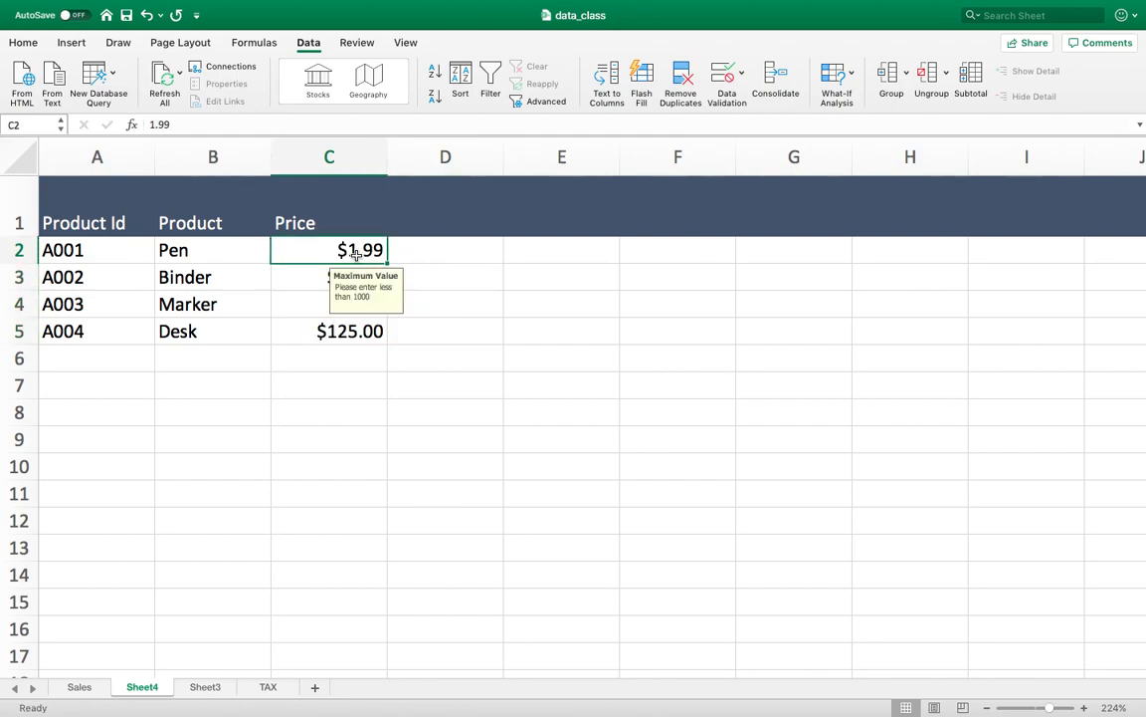
{"action": "type", "text": "10000"}
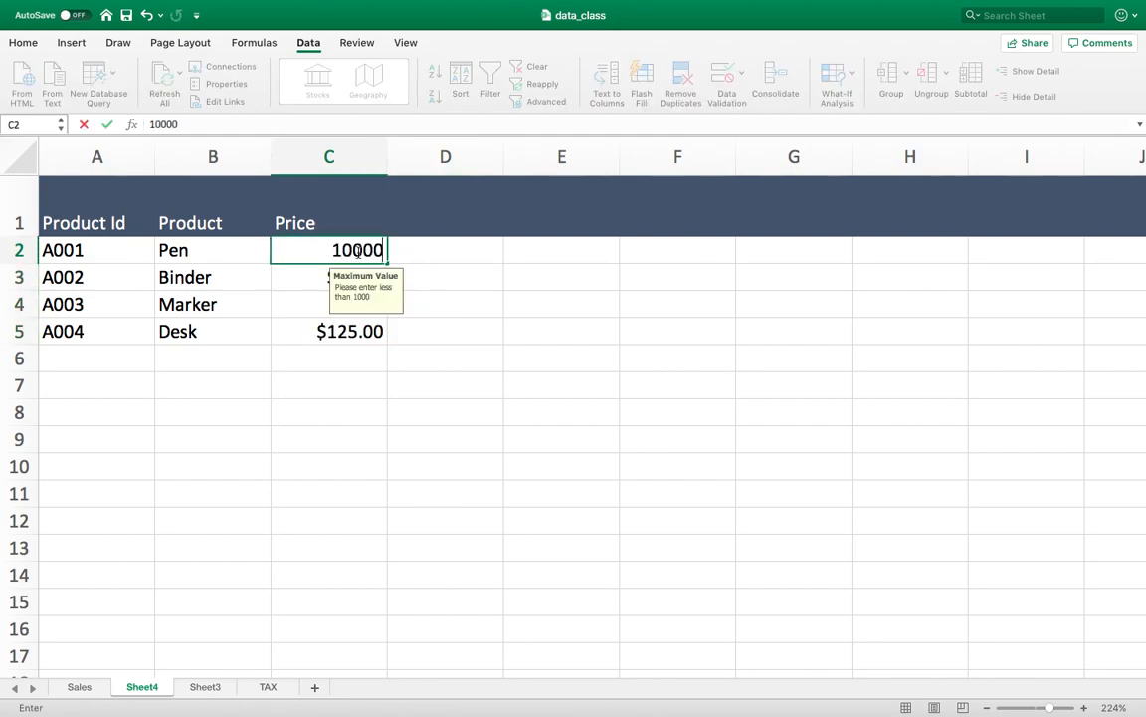
{"action": "key", "text": "Return"}
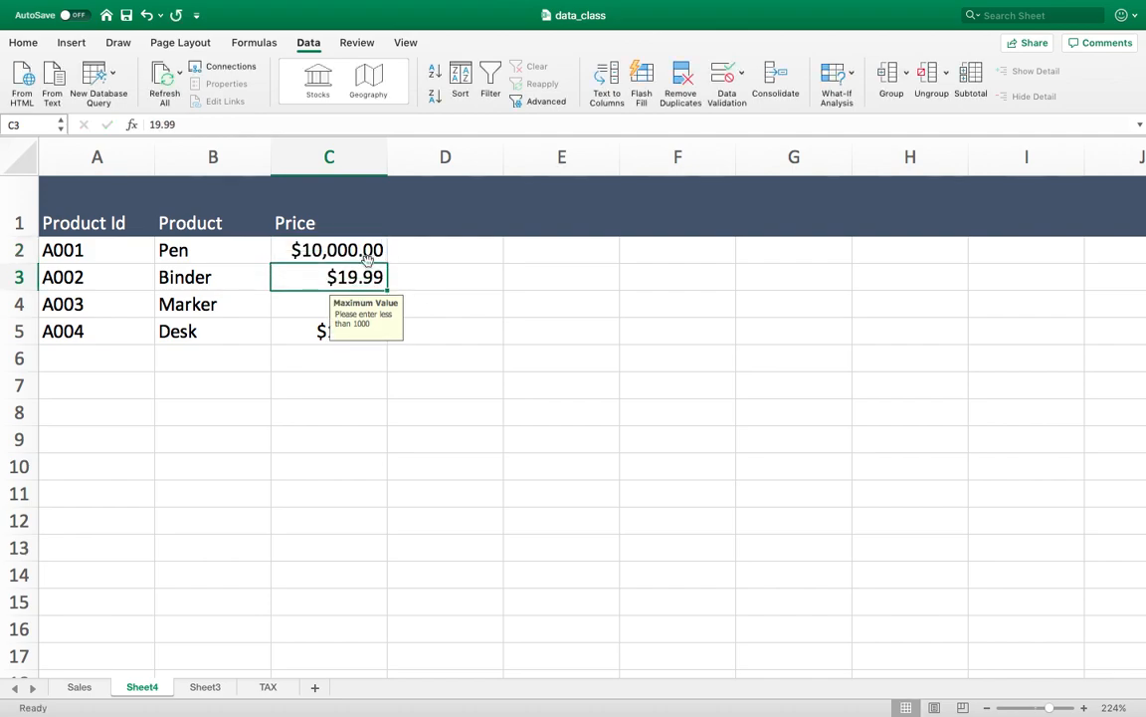
{"action": "key", "text": "super+z"}
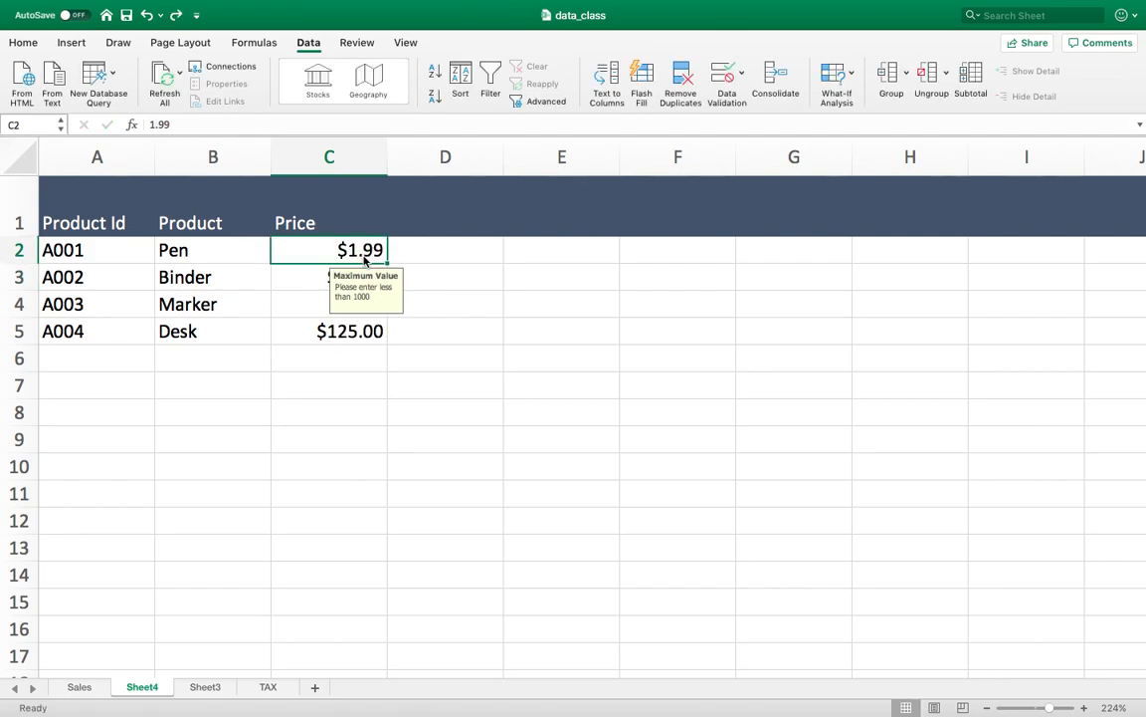
{"action": "left_click_drag", "start_coordinate": [314, 256], "coordinate": [319, 330]}
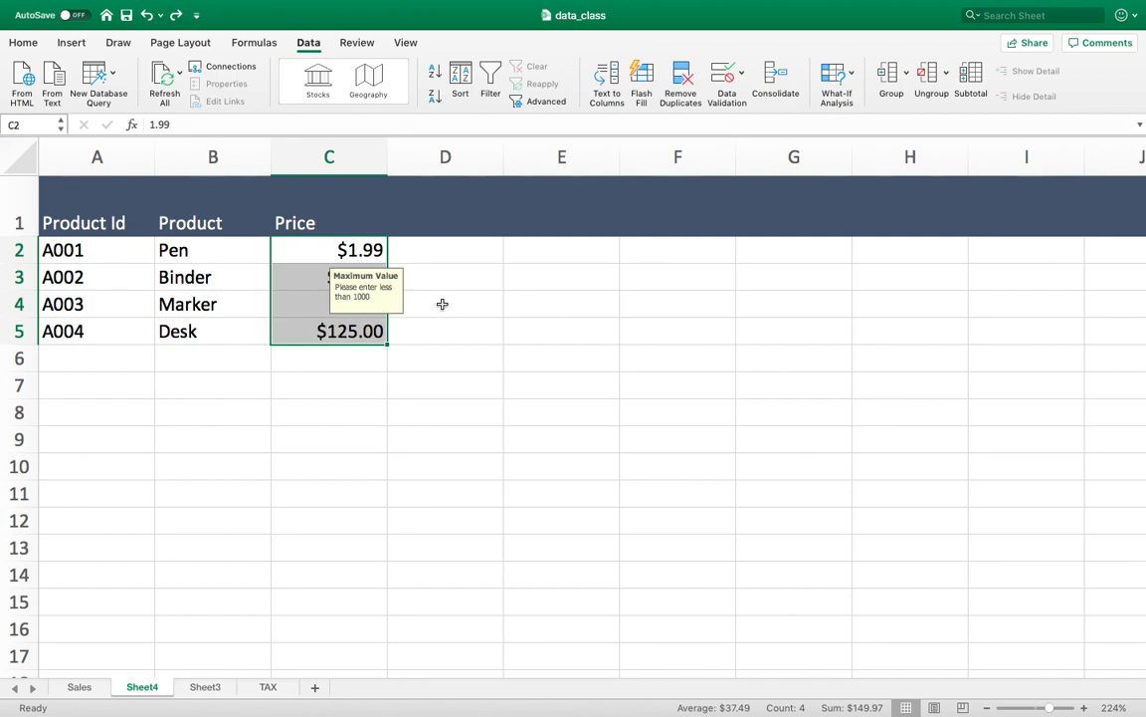
Step: Set C2:C5 validation to allow Decimal values less than a maximum of 1000
{"action": "left_click", "coordinate": [742, 75]}
{"action": "left_click", "coordinate": [727, 78]}
{"action": "left_click", "coordinate": [727, 78]}
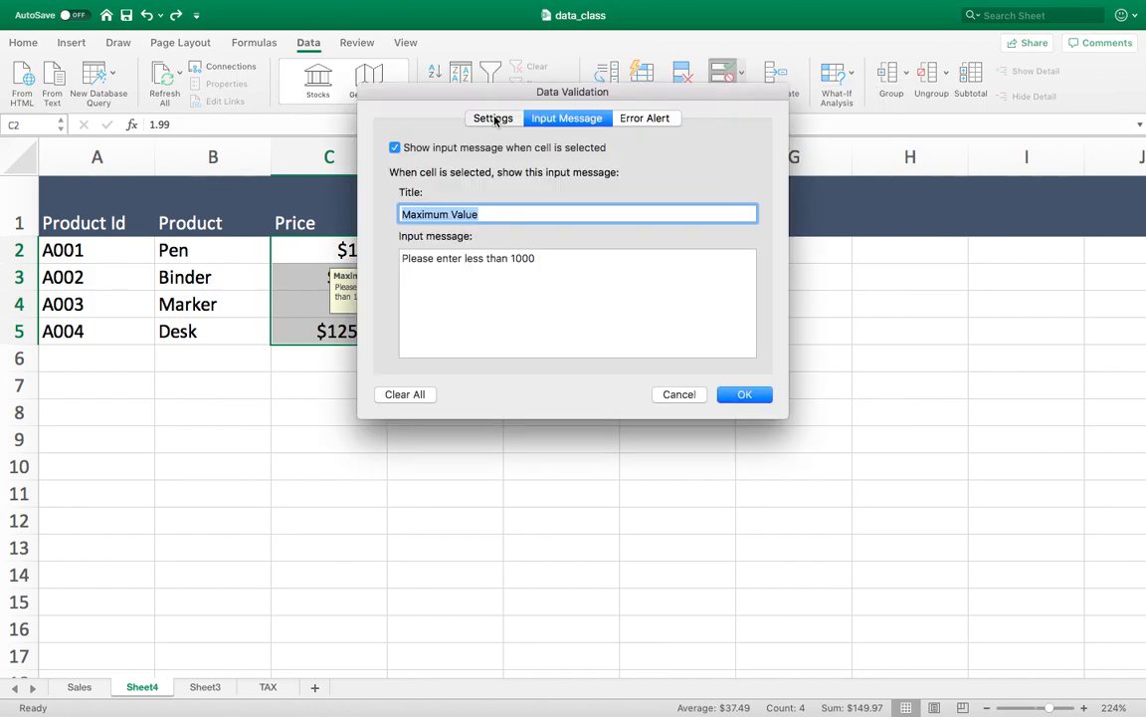
{"action": "left_click", "coordinate": [493, 119]}
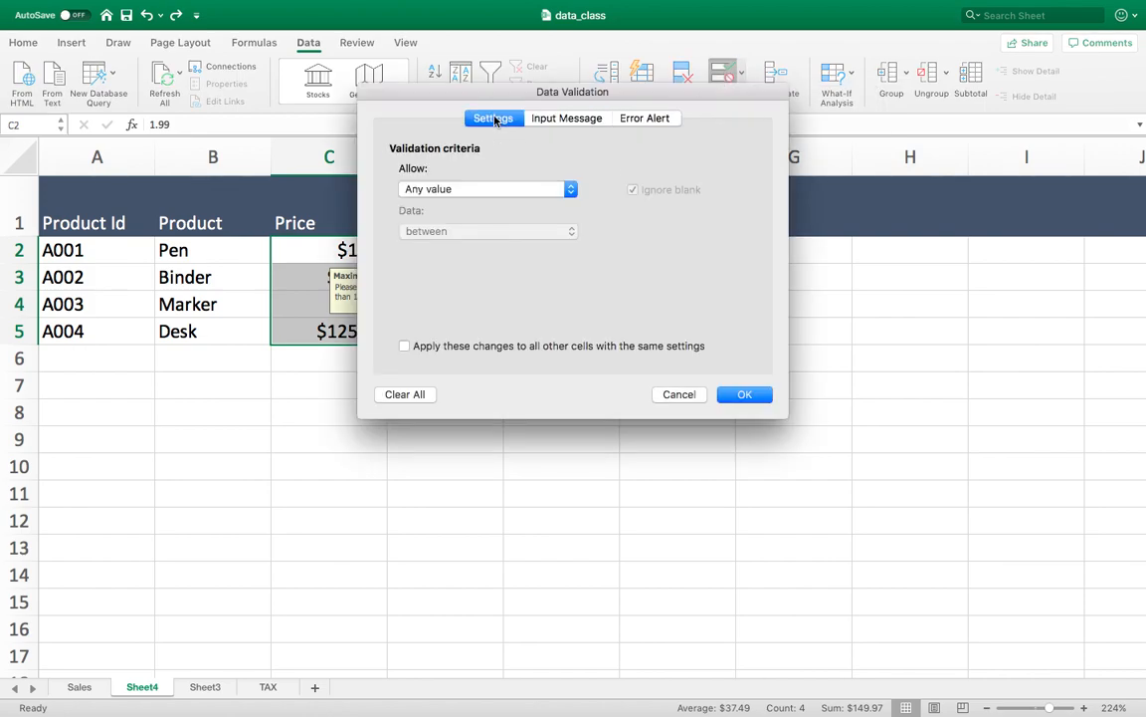
{"action": "left_click", "coordinate": [422, 189]}
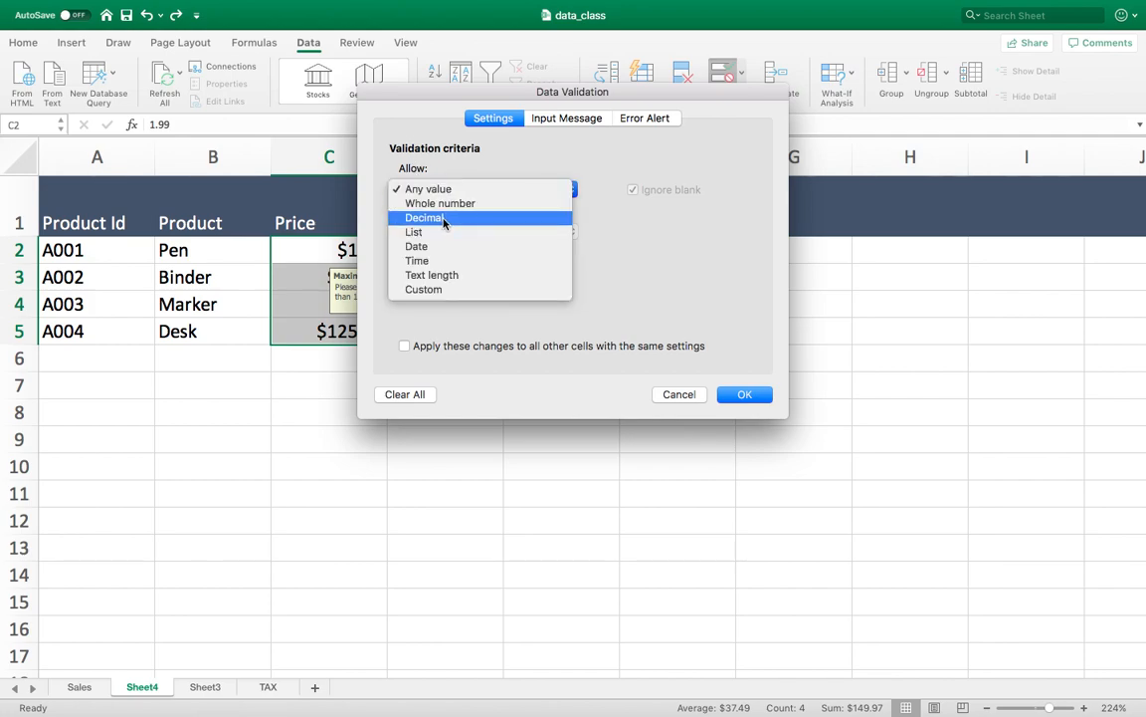
{"action": "left_click", "coordinate": [442, 218]}
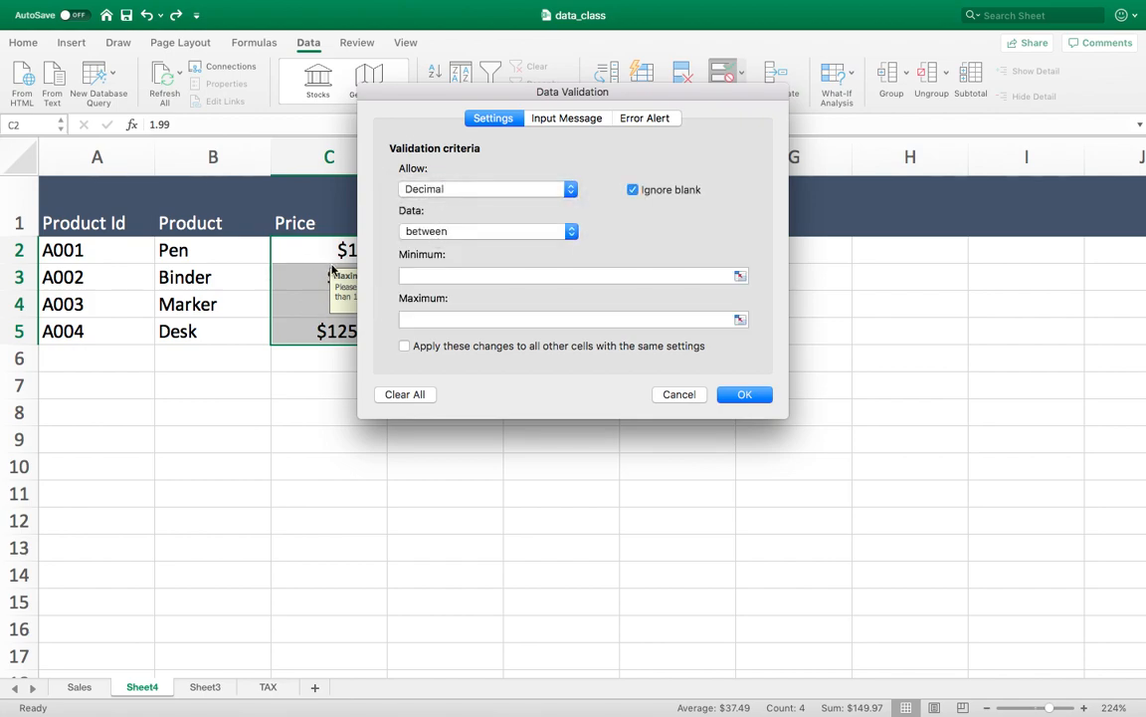
{"action": "left_click", "coordinate": [430, 230]}
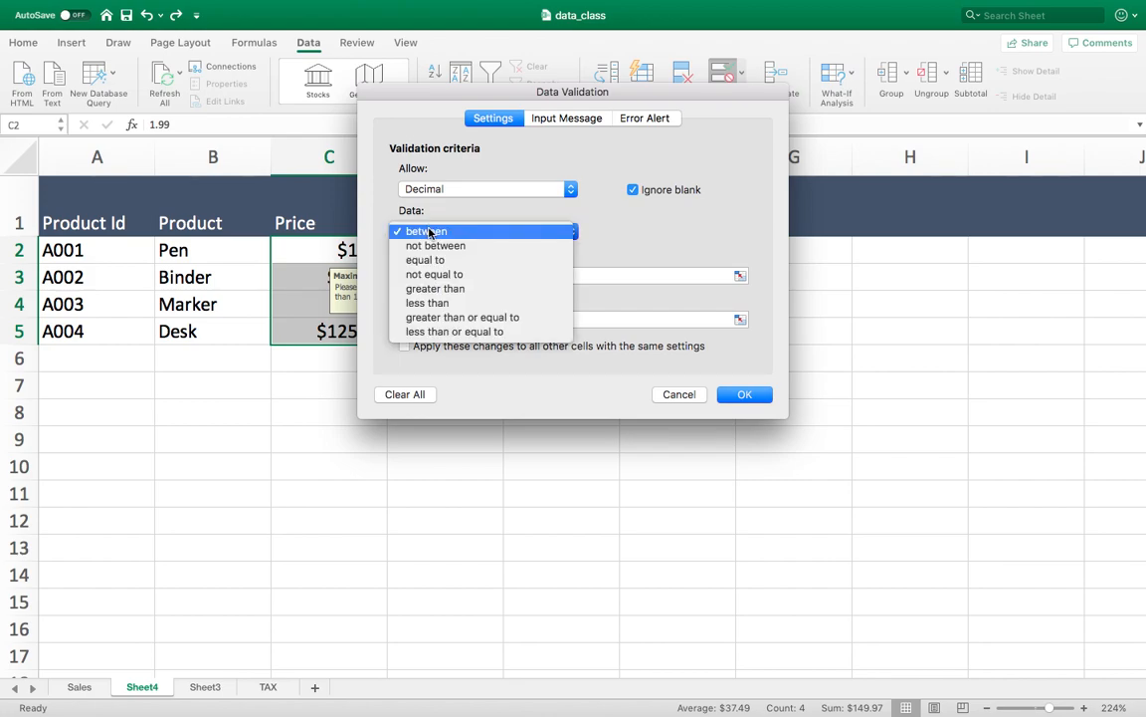
{"action": "left_click", "coordinate": [442, 303]}
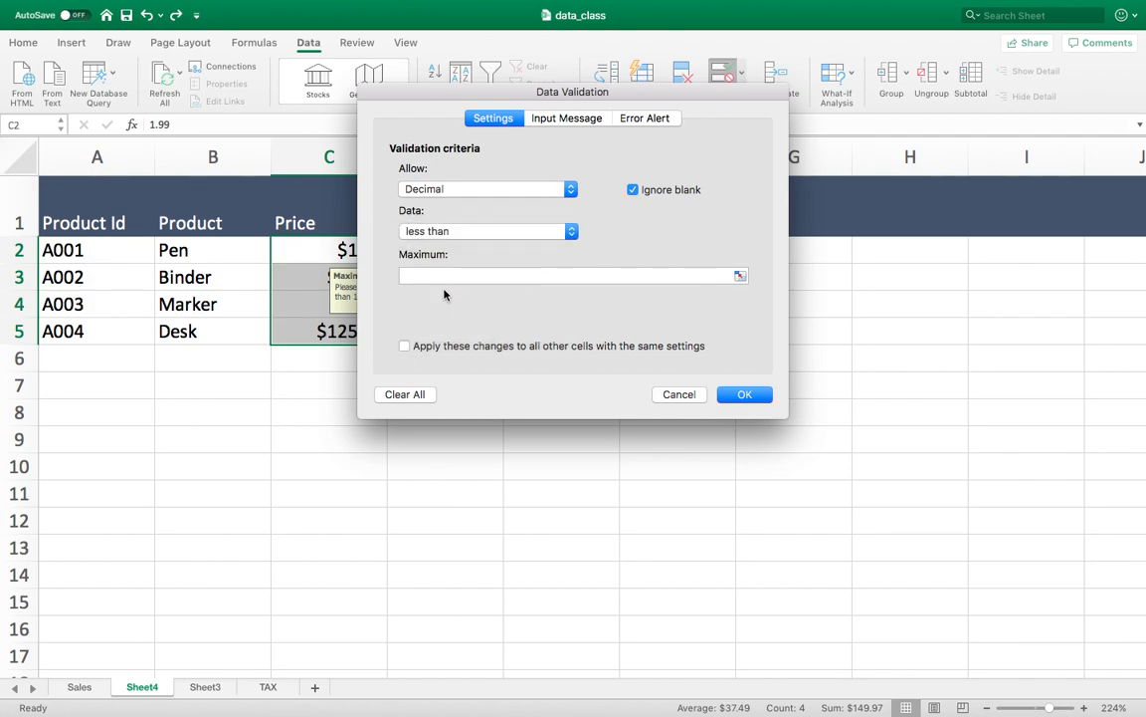
{"action": "left_click", "coordinate": [440, 274]}
{"action": "type", "text": "1000"}
{"action": "left_click", "coordinate": [740, 393]}
{"action": "left_click", "coordinate": [466, 300]}
{"action": "left_click", "coordinate": [360, 253]}
{"action": "type", "text": "1001"}
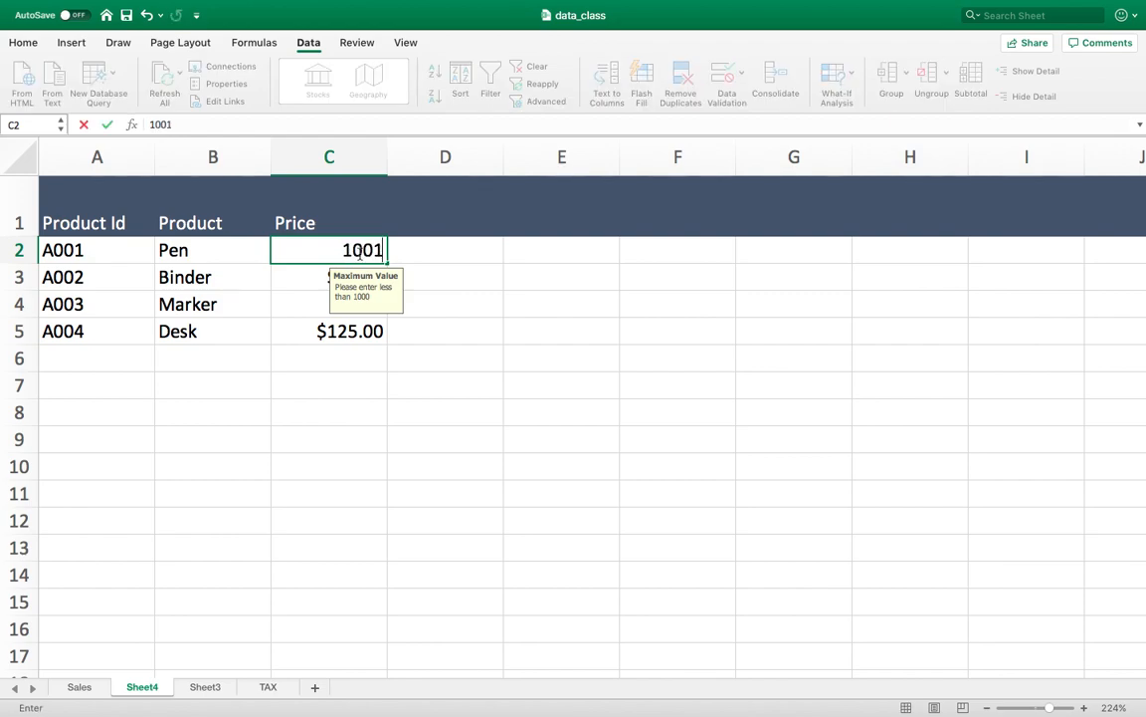
{"action": "key", "text": "Return"}
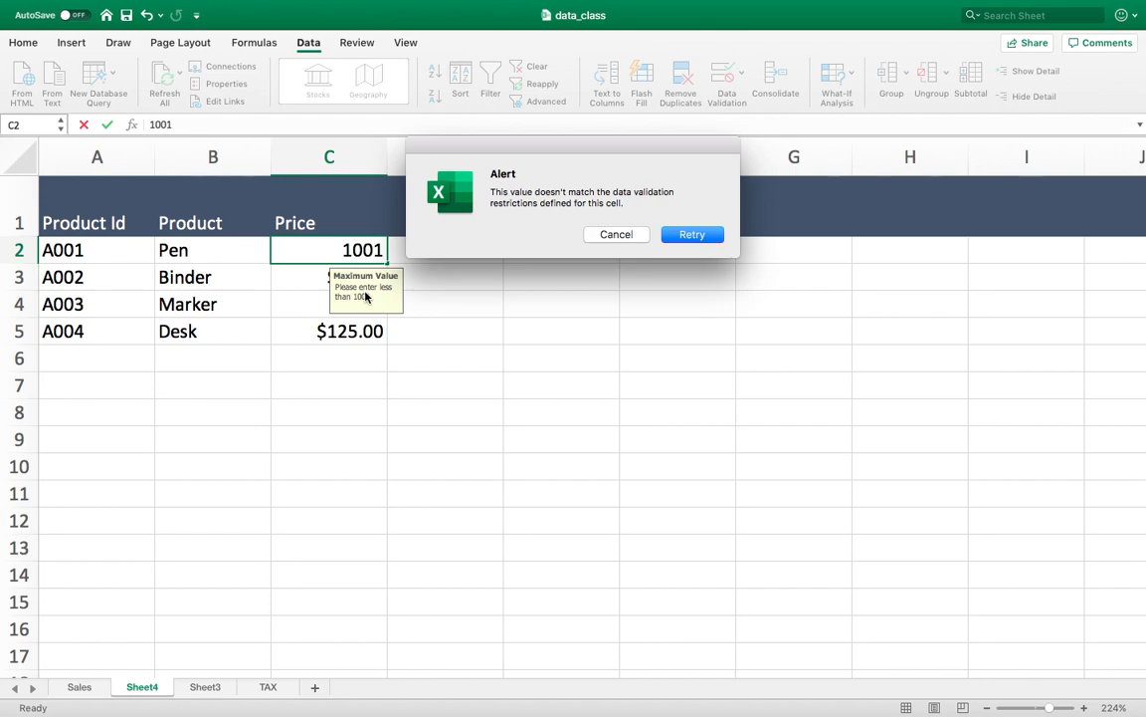
{"action": "left_click", "coordinate": [616, 234]}
{"action": "left_click", "coordinate": [458, 269]}
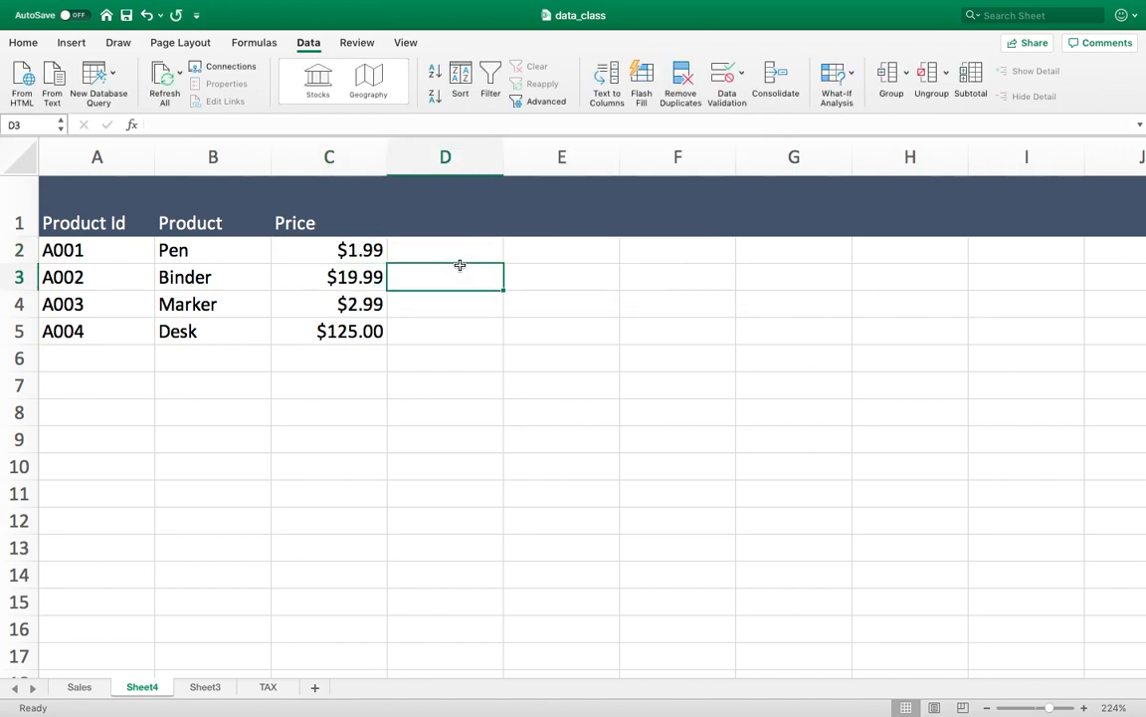
{"action": "left_click_drag", "start_coordinate": [330, 250], "coordinate": [329, 334]}
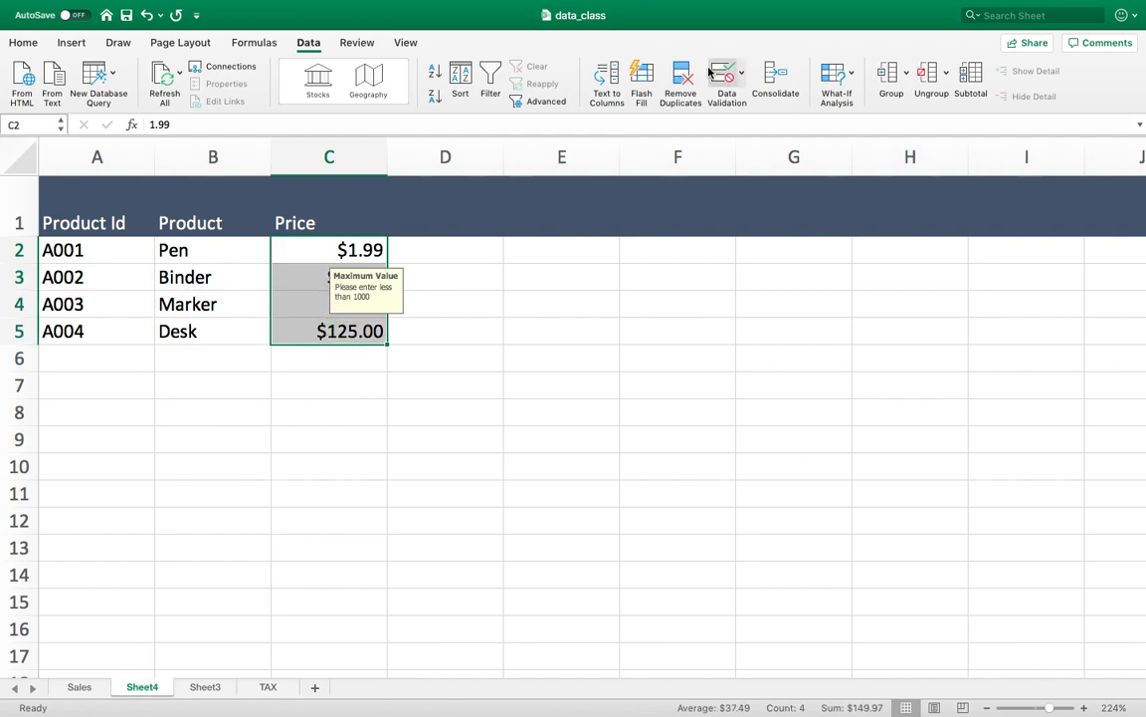
Step: Select C2:C6 and open Data Validation, triggering the extend-validation prompt
{"action": "left_click", "coordinate": [450, 295]}
{"action": "left_click_drag", "start_coordinate": [329, 250], "coordinate": [345, 356]}
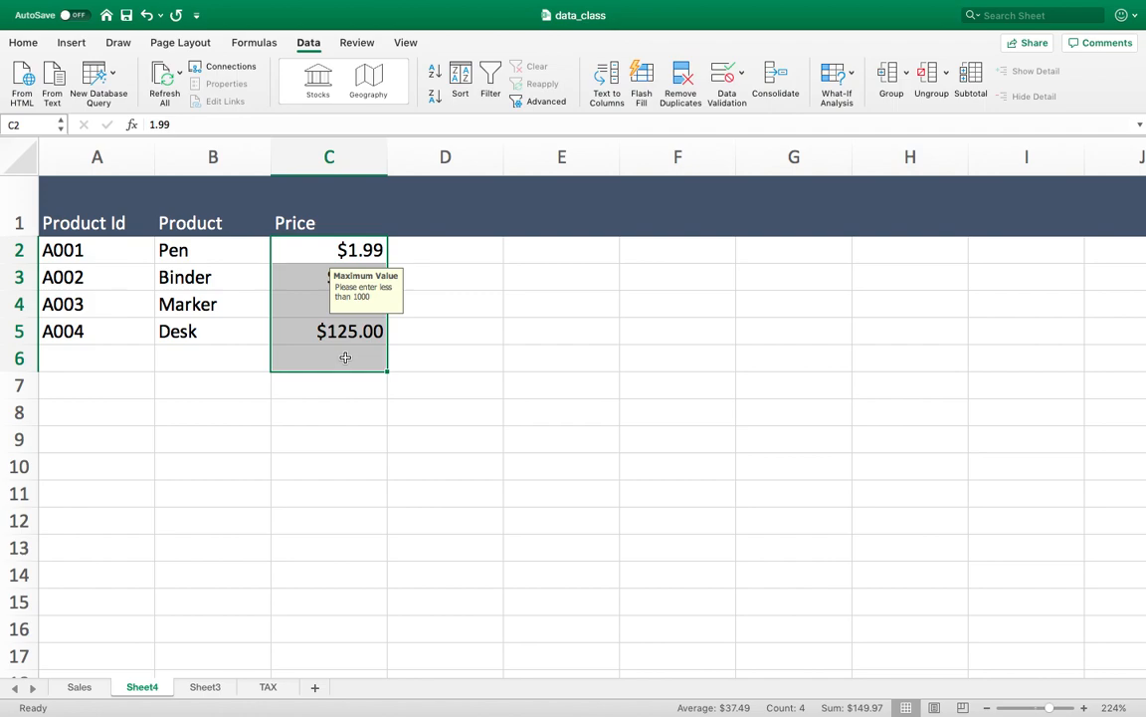
{"action": "left_click", "coordinate": [724, 84]}
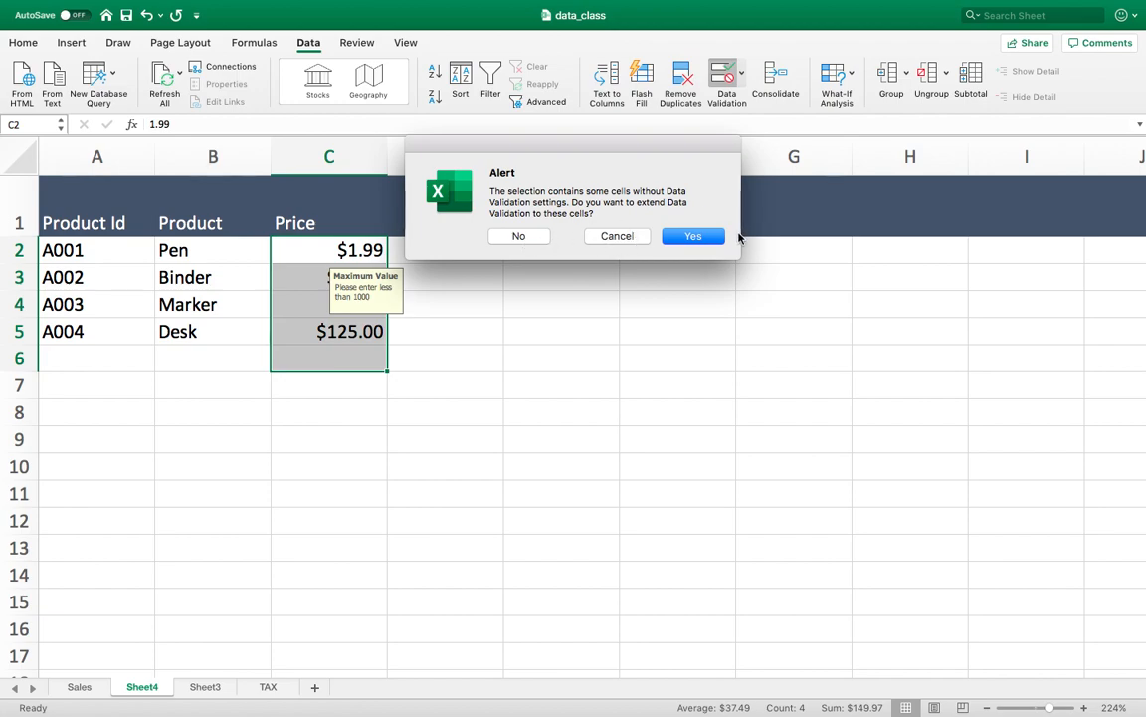
Step: Cancel the extend-validation prompt and reselect only C2:C5
{"action": "left_click", "coordinate": [614, 235]}
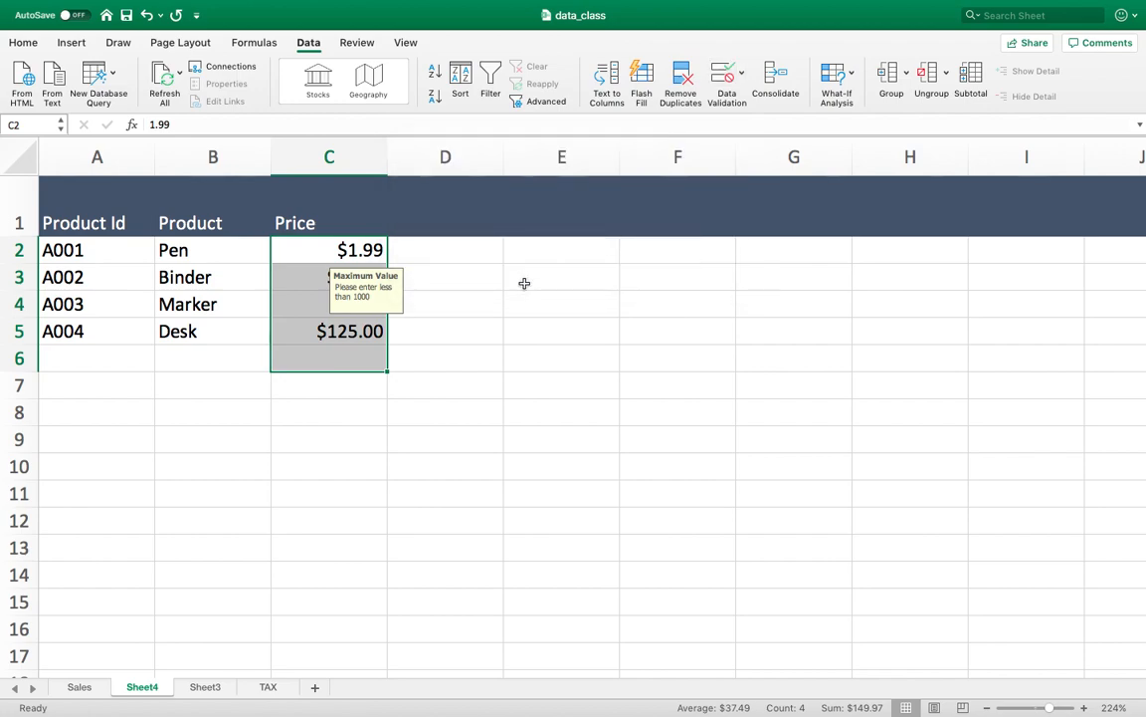
{"action": "left_click", "coordinate": [525, 282]}
{"action": "left_click_drag", "start_coordinate": [351, 250], "coordinate": [343, 328]}
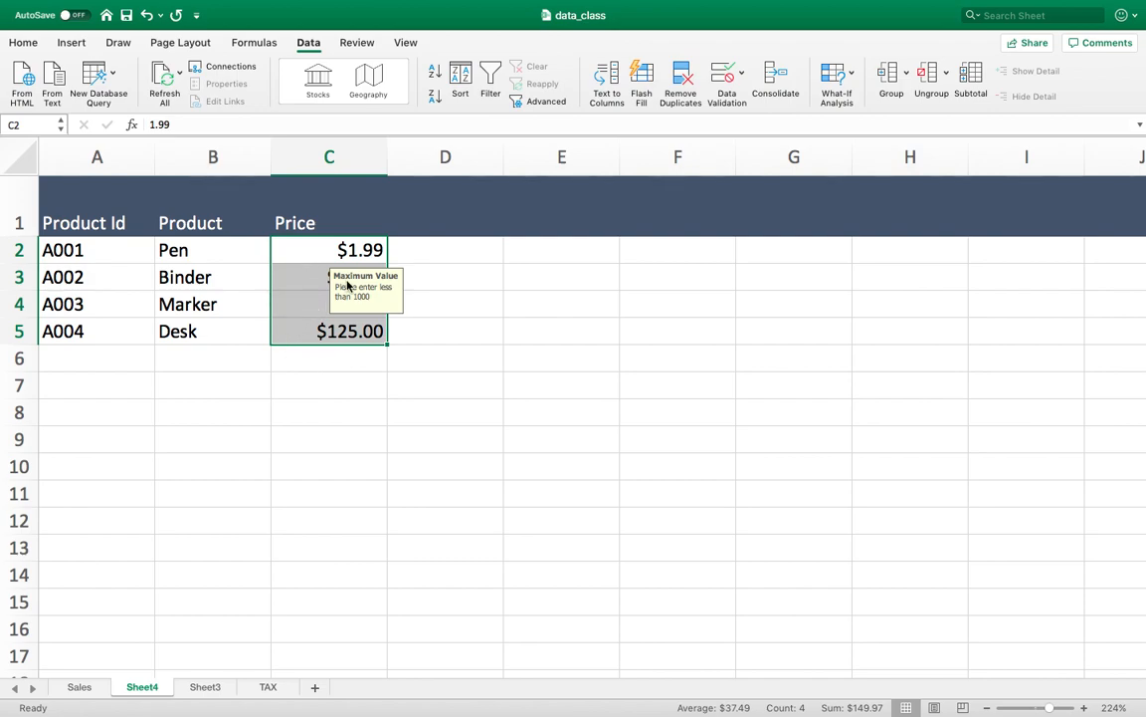
Step: Add a Stop error alert titled 'Maximum Value' with message 'Please enter less than 1000'
{"action": "left_click", "coordinate": [726, 74]}
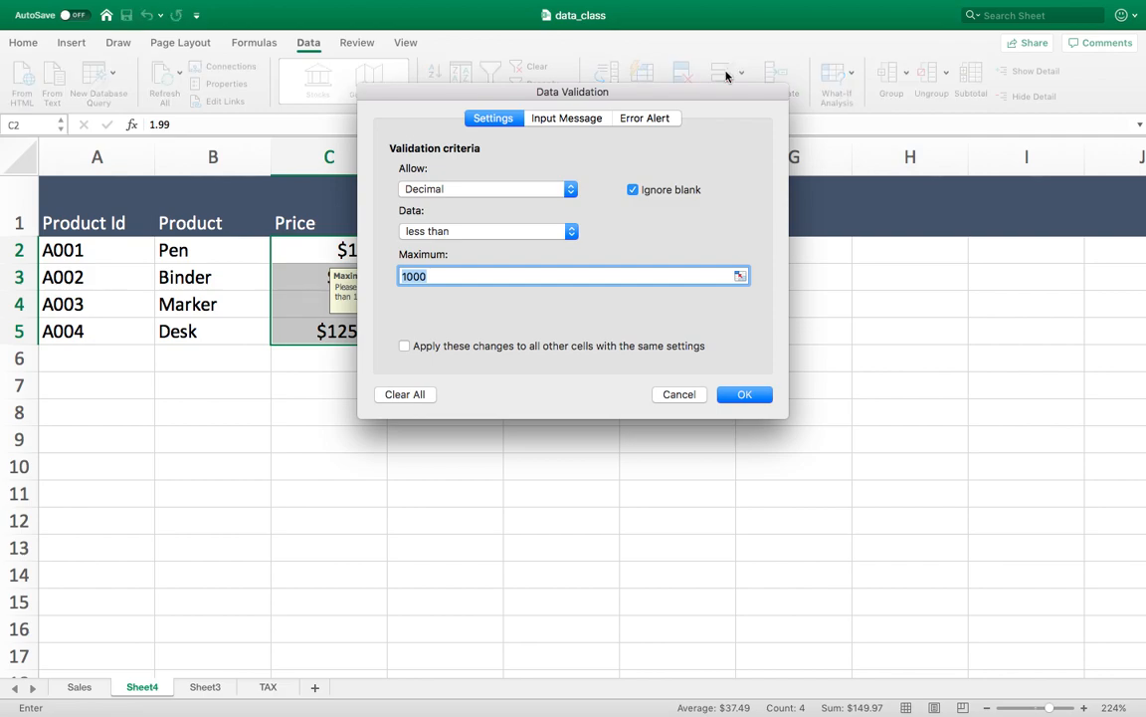
{"action": "left_click", "coordinate": [652, 119]}
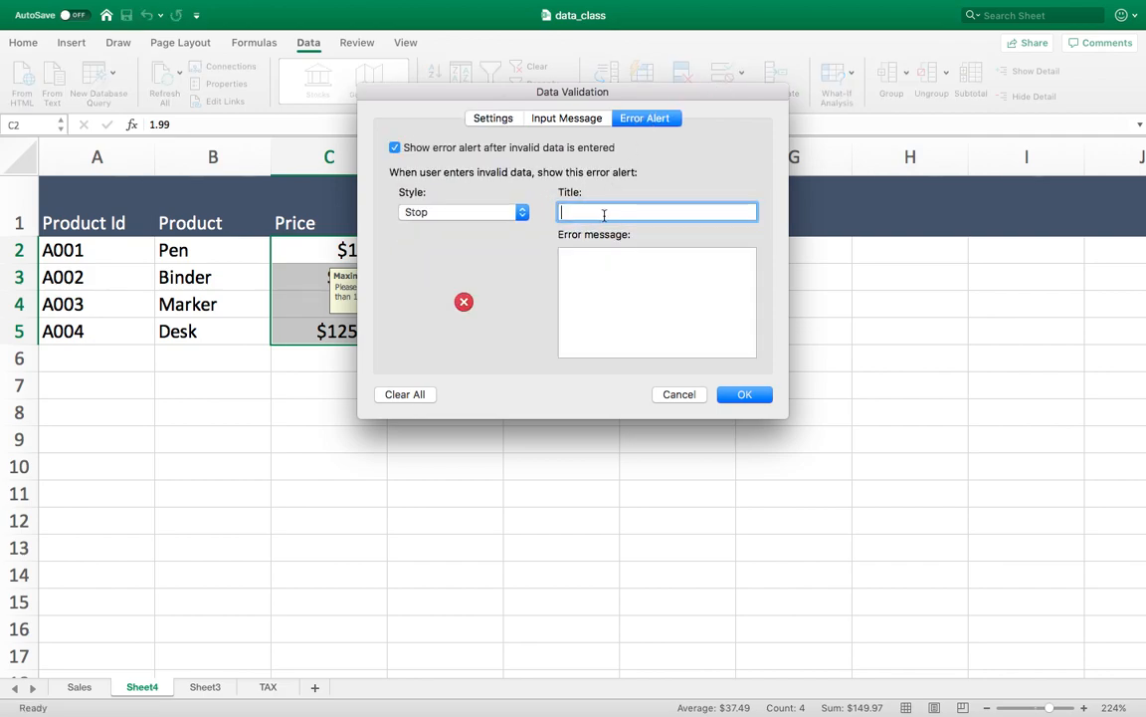
{"action": "type", "text": "Maximum"}
{"action": "type", "text": "Value"}
{"action": "key", "text": "BackSpace"}
{"action": "key", "text": "BackSpace"}
{"action": "key", "text": "BackSpace"}
{"action": "type", "text": "lue"}
{"action": "key", "text": "Tab"}
{"action": "type", "text": "Please"}
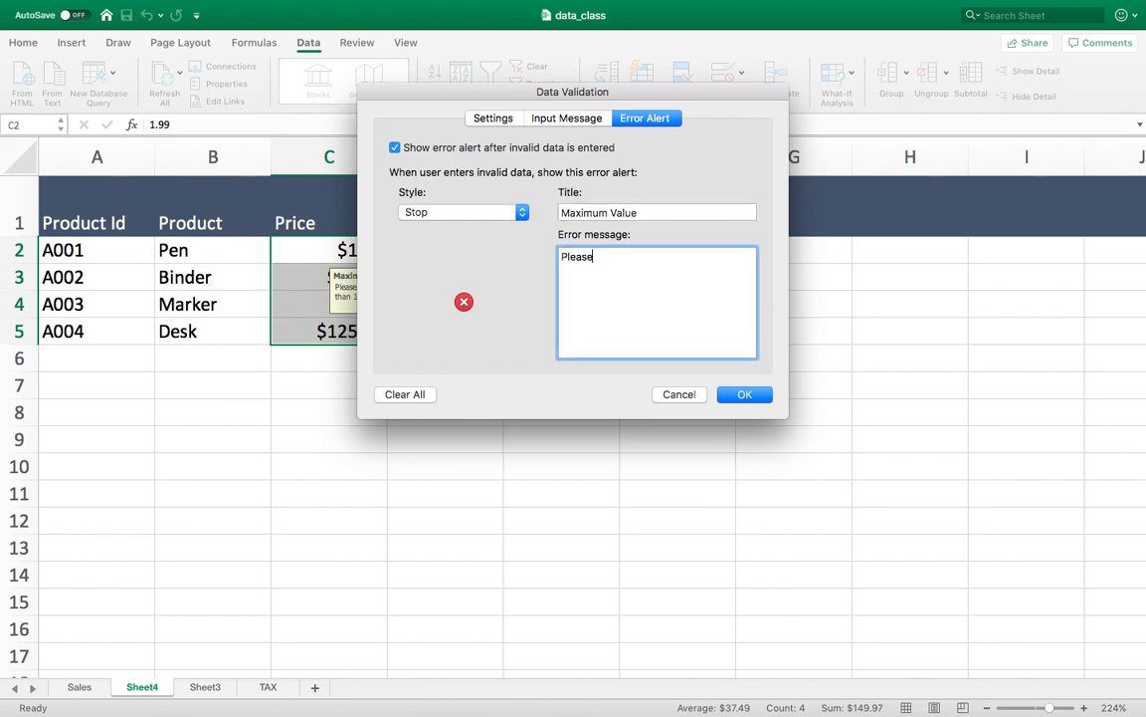
{"action": "type", "text": " enter less than 1000"}
{"action": "left_click", "coordinate": [744, 395]}
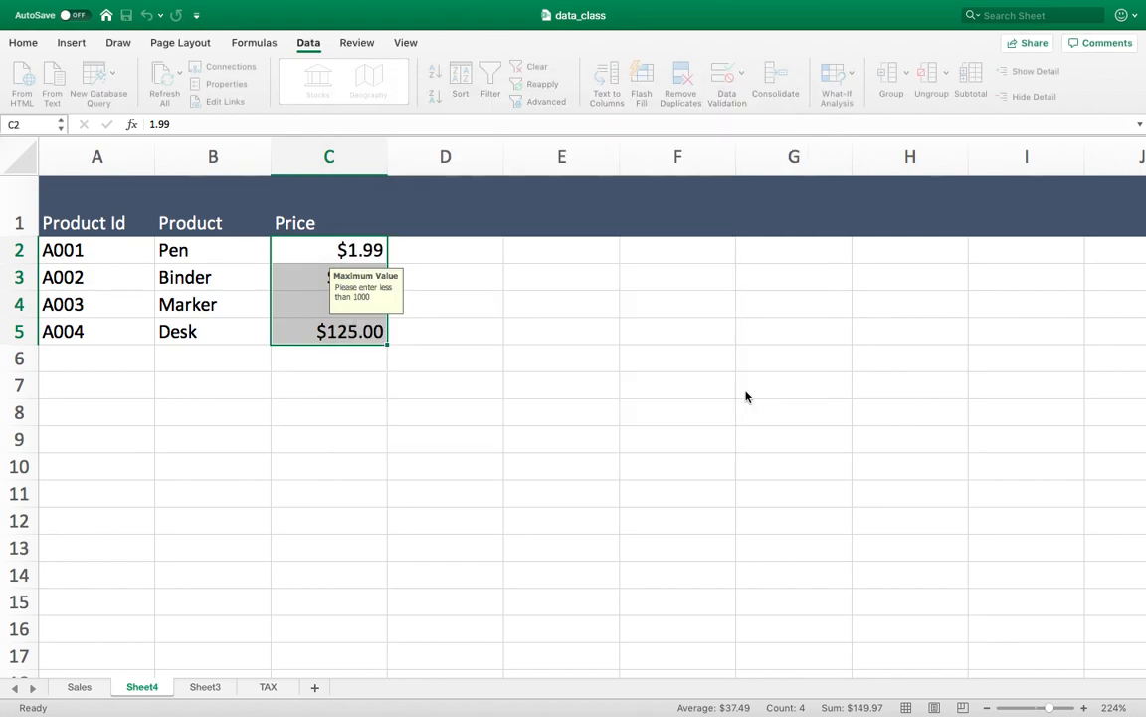
Step: Test the alert by entering 1001 in C2, then retry with 999
{"action": "left_click", "coordinate": [524, 322]}
{"action": "left_click", "coordinate": [338, 248]}
{"action": "type", "text": "10"}
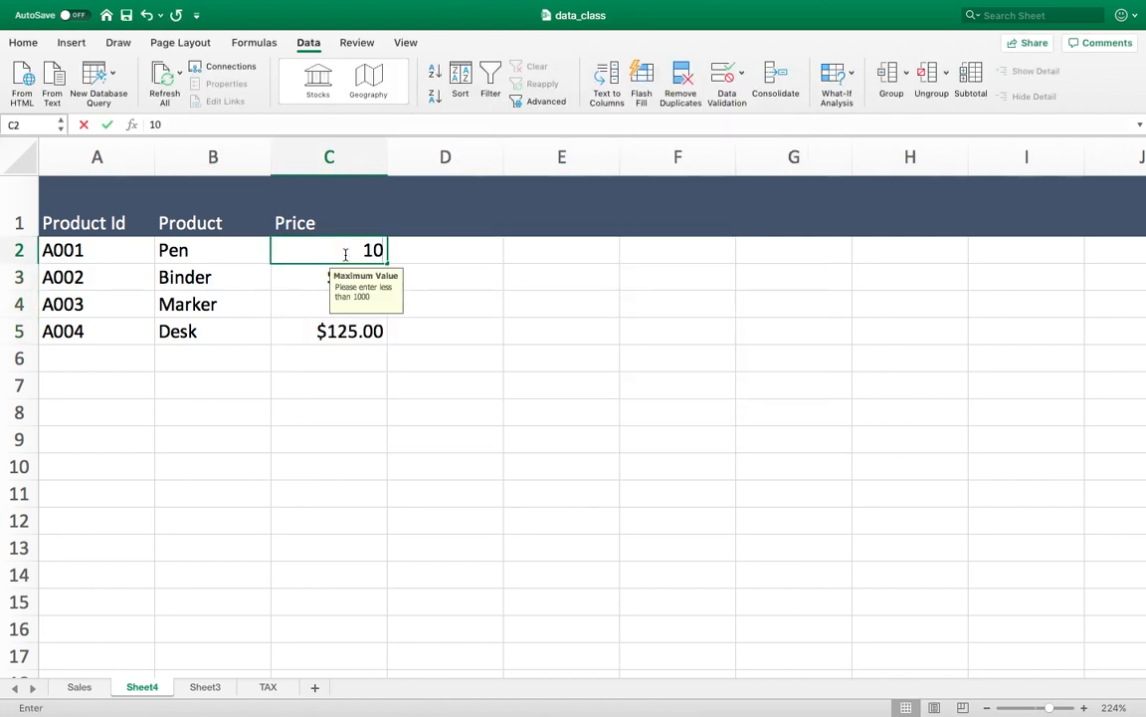
{"action": "type", "text": "01"}
{"action": "key", "text": "Return"}
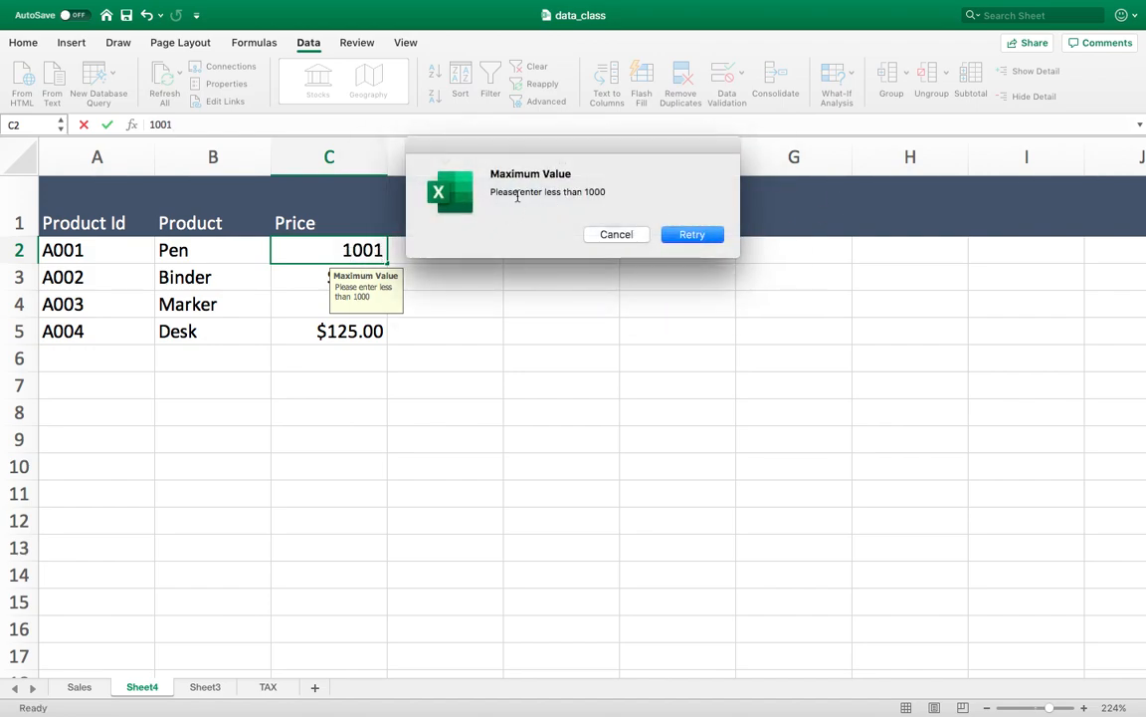
{"action": "left_click", "coordinate": [692, 235]}
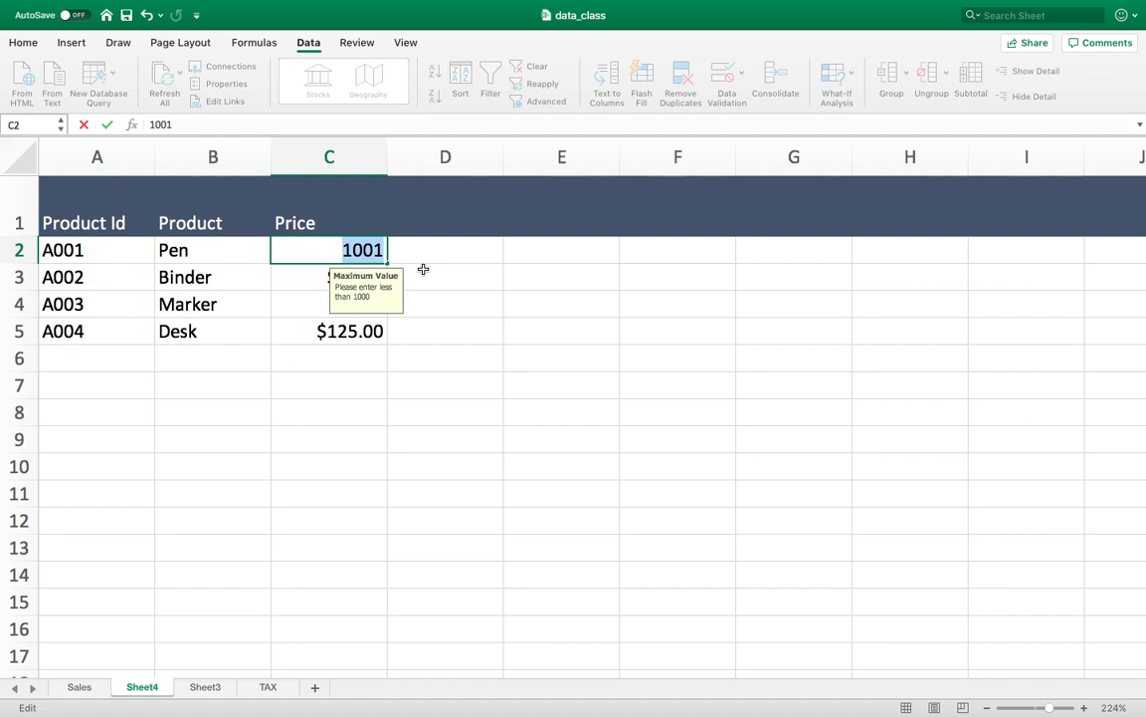
{"action": "type", "text": "999"}
{"action": "key", "text": "Return"}
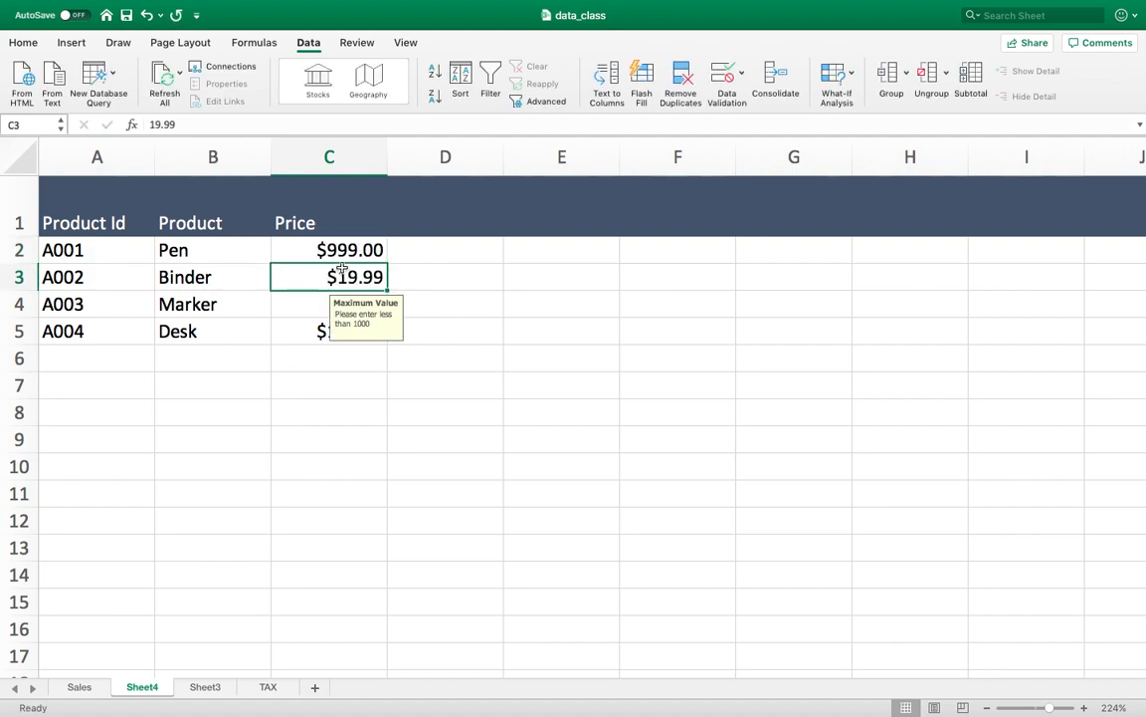
Step: Try 1000 in C2, cancel it, restore 1.99, and move to the Sales sheet
{"action": "key", "text": "Up"}
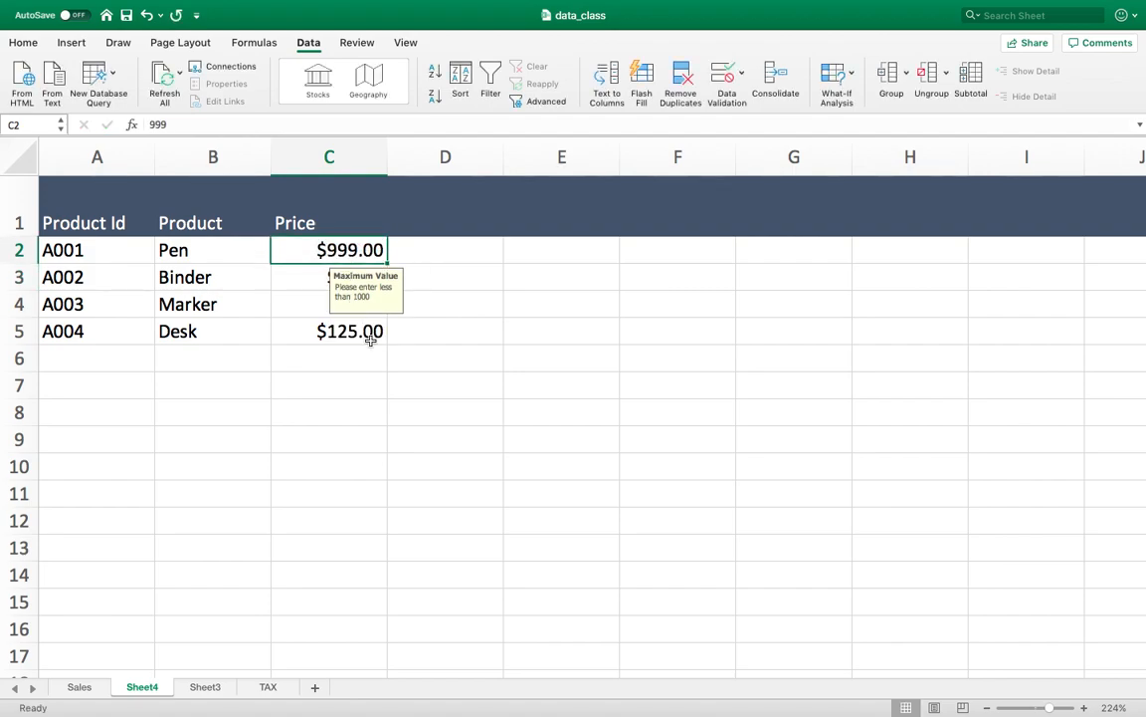
{"action": "type", "text": "1000"}
{"action": "key", "text": "Return"}
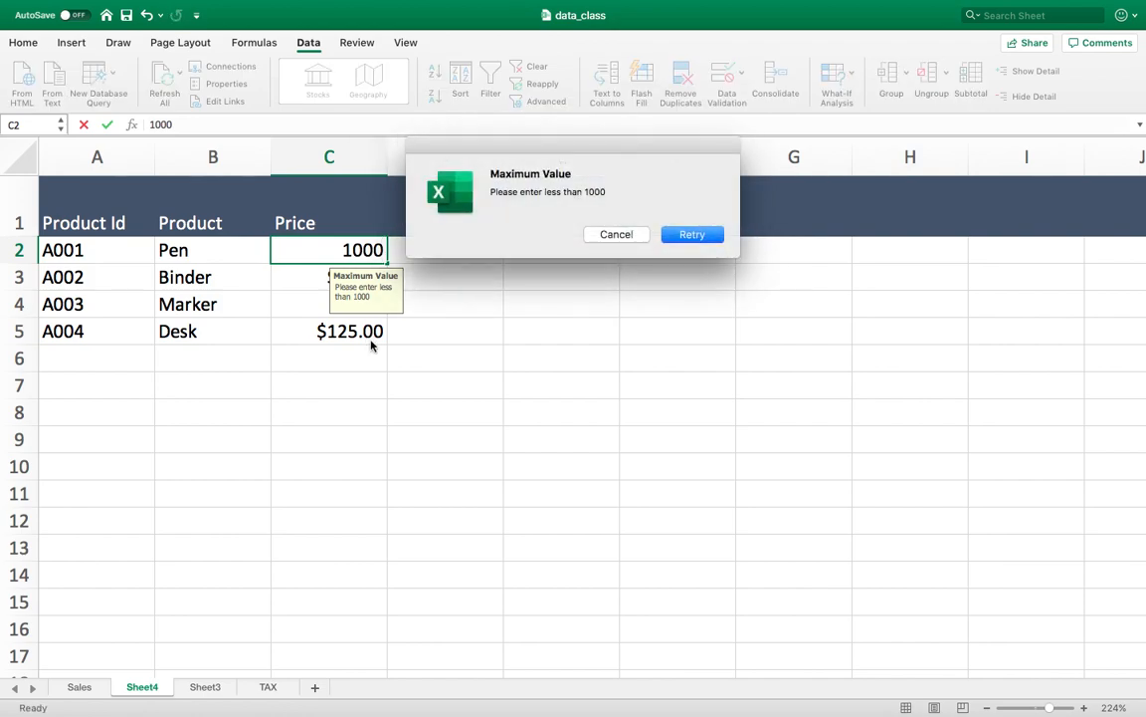
{"action": "key", "text": "Escape"}
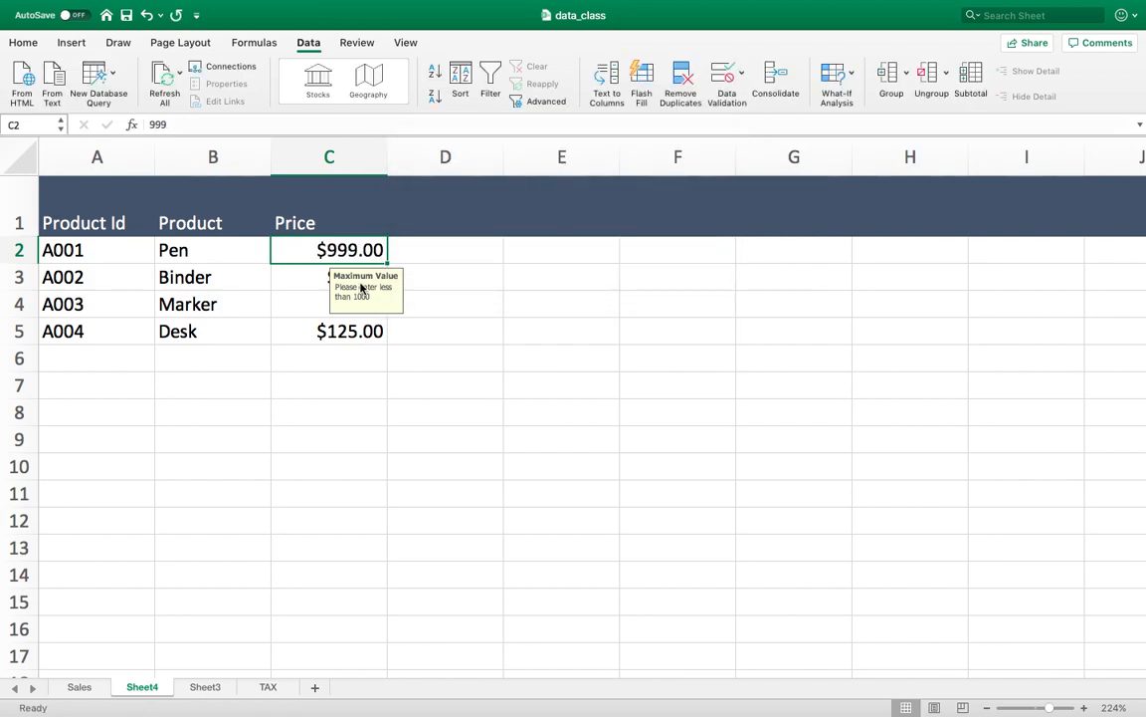
{"action": "type", "text": "1.99"}
{"action": "key", "text": "Return"}
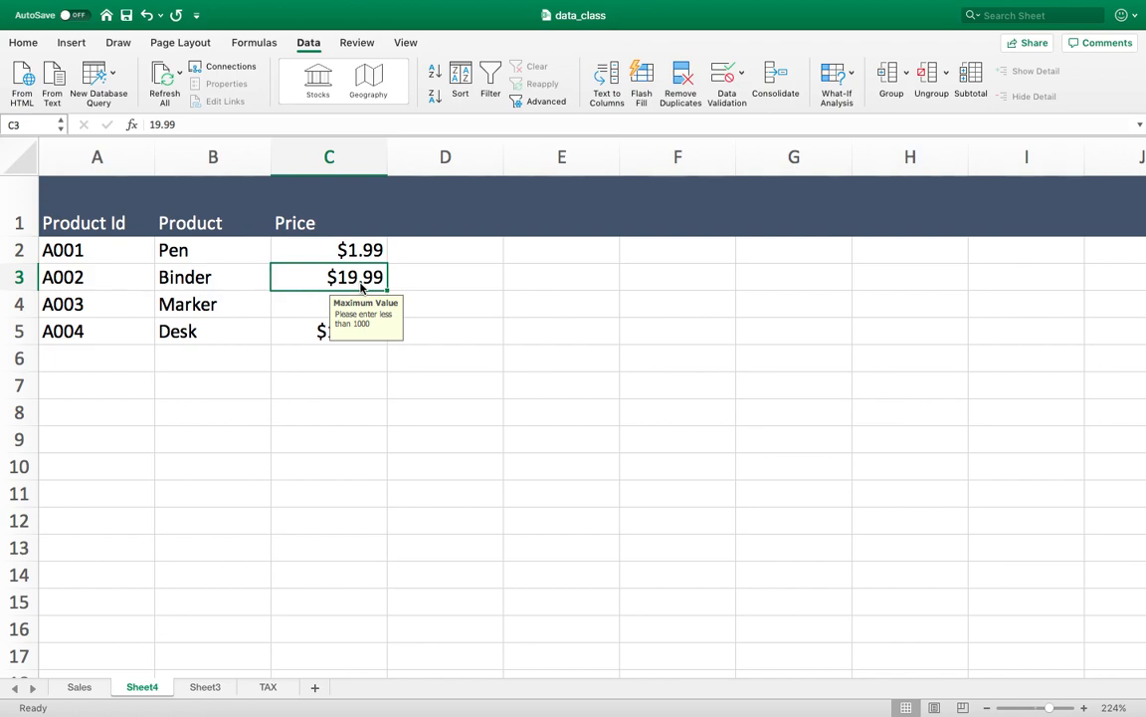
{"action": "left_click", "coordinate": [552, 315]}
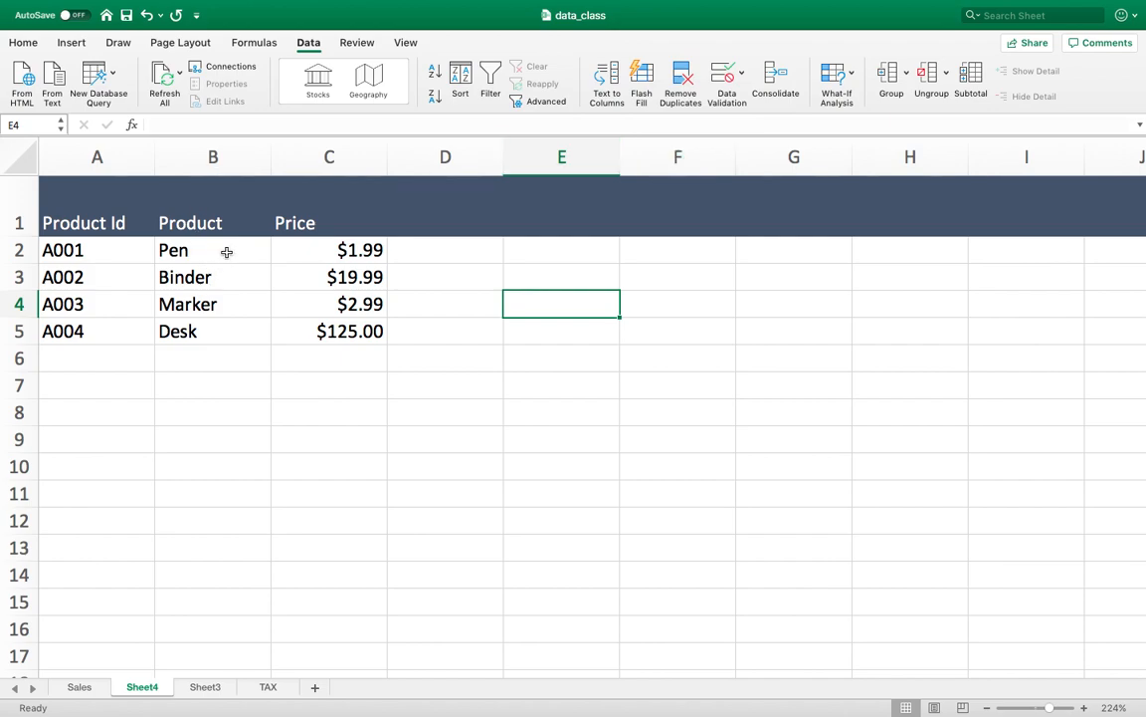
{"action": "left_click", "coordinate": [84, 688]}
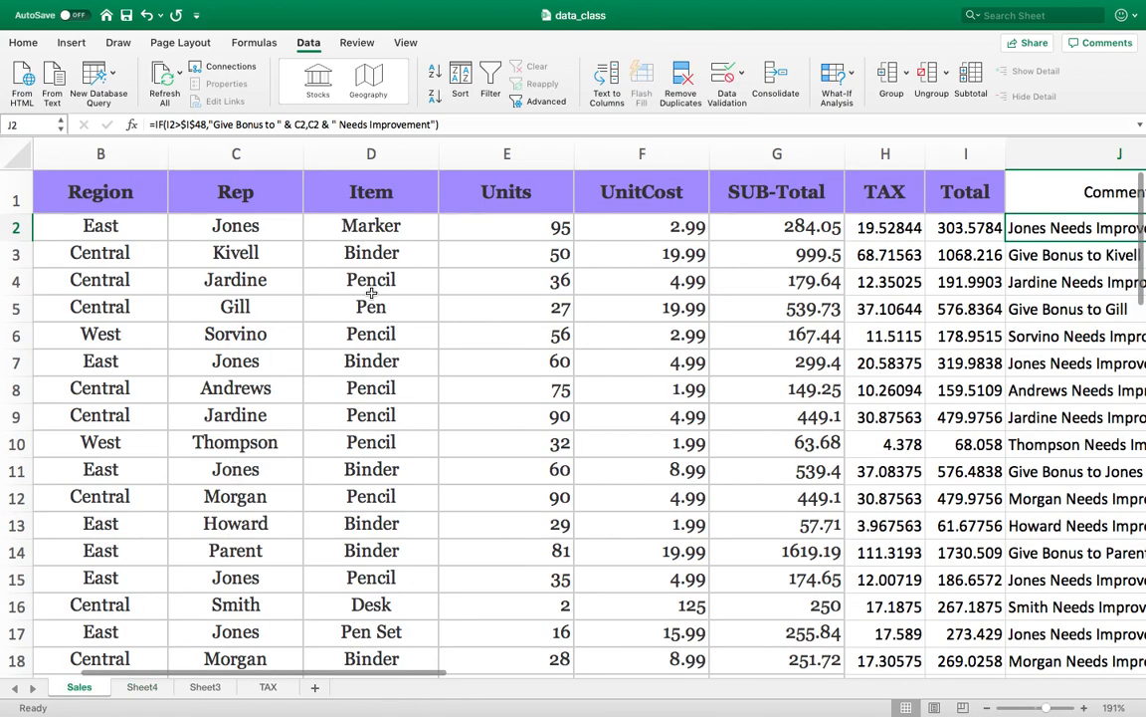
{"action": "left_click", "coordinate": [375, 227]}
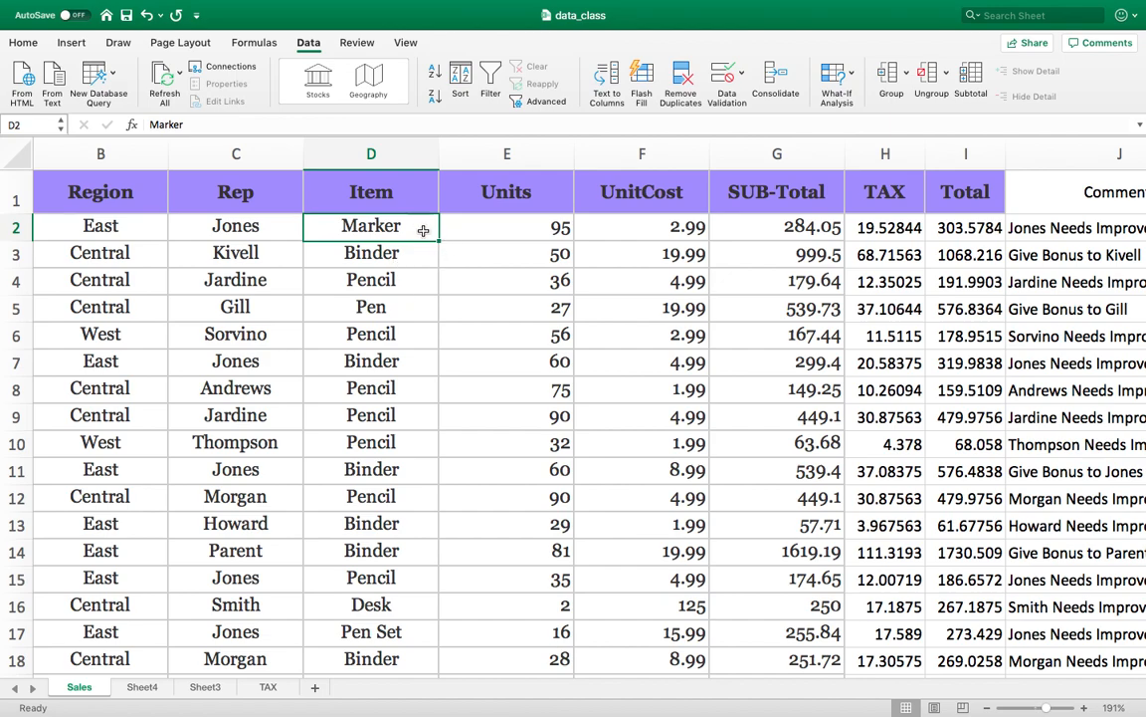
{"action": "type", "text": "Ma"}
{"action": "key", "text": "BackSpace"}
{"action": "type", "text": "ark"}
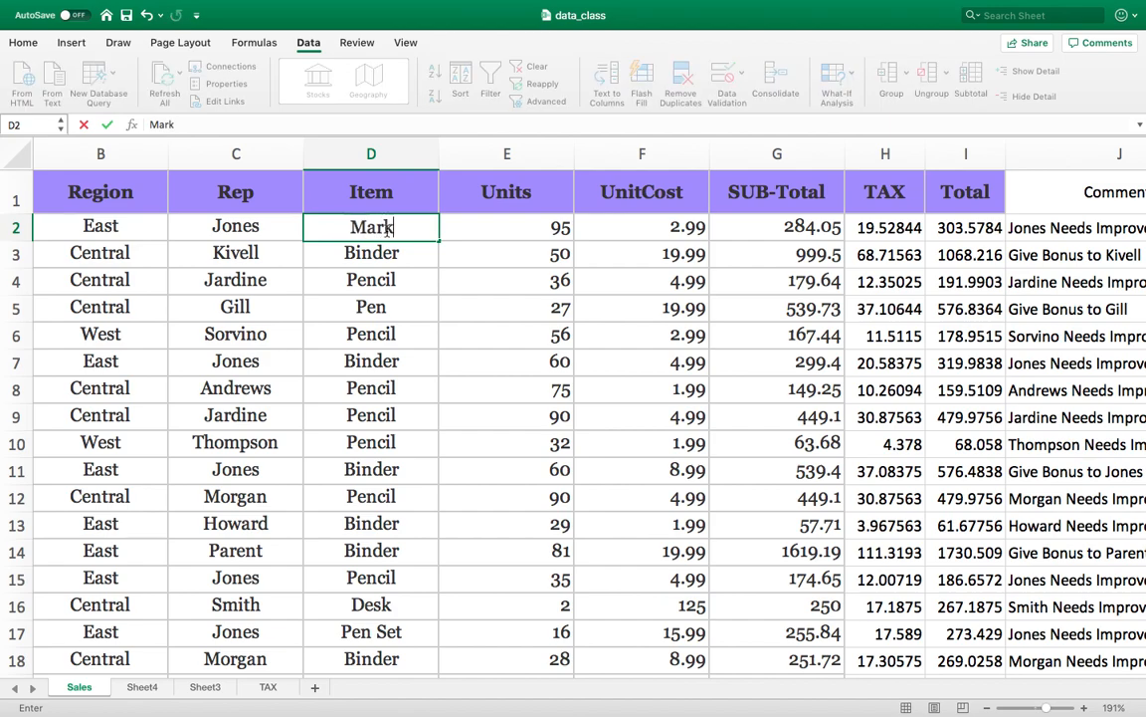
{"action": "type", "text": "er"}
{"action": "key", "text": "Return"}
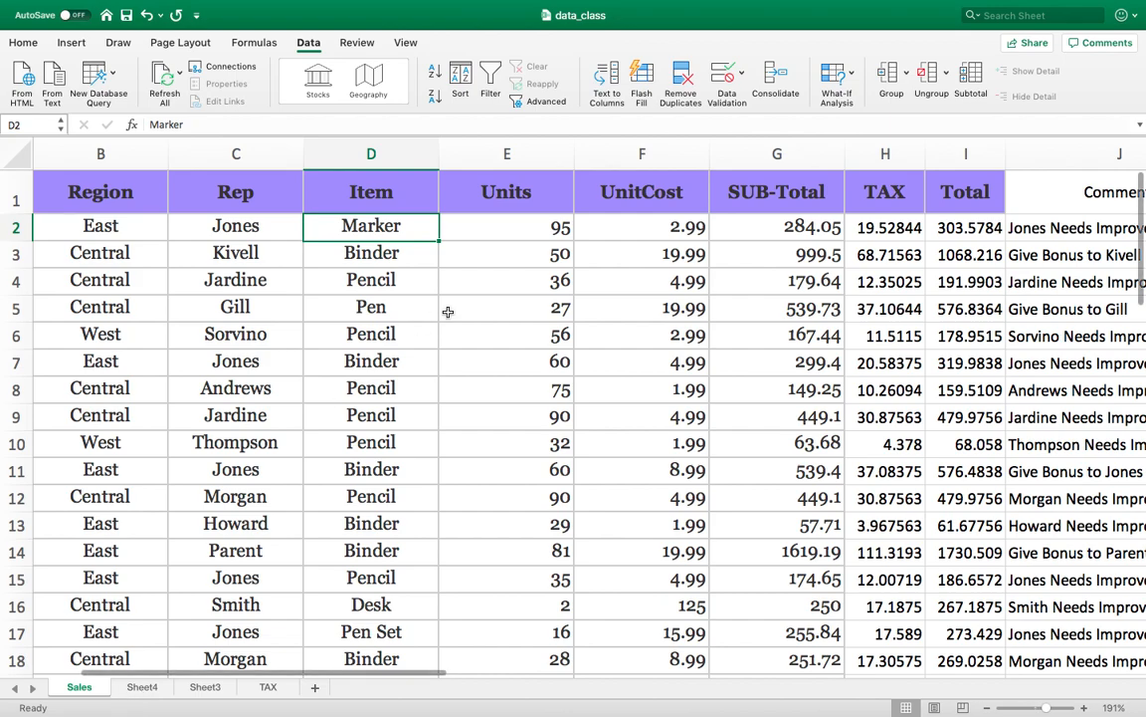
Step: Give D2 List validation with the source 'Pen,Marker,desk'
{"action": "left_click", "coordinate": [727, 77]}
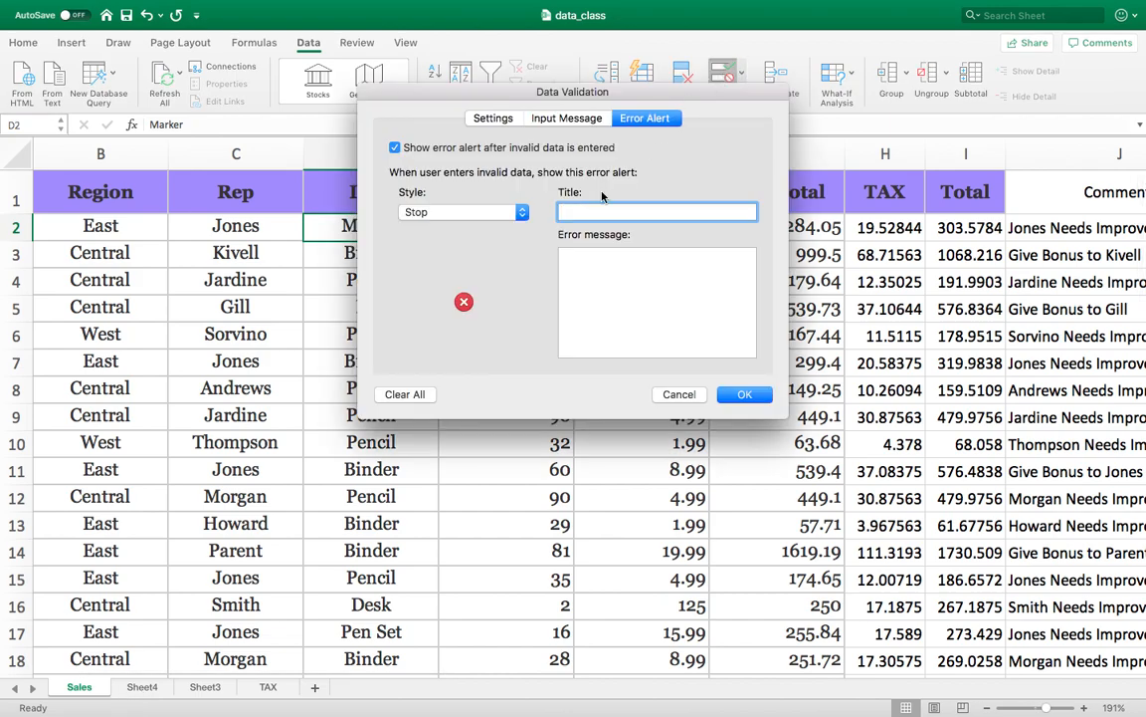
{"action": "left_click", "coordinate": [491, 117]}
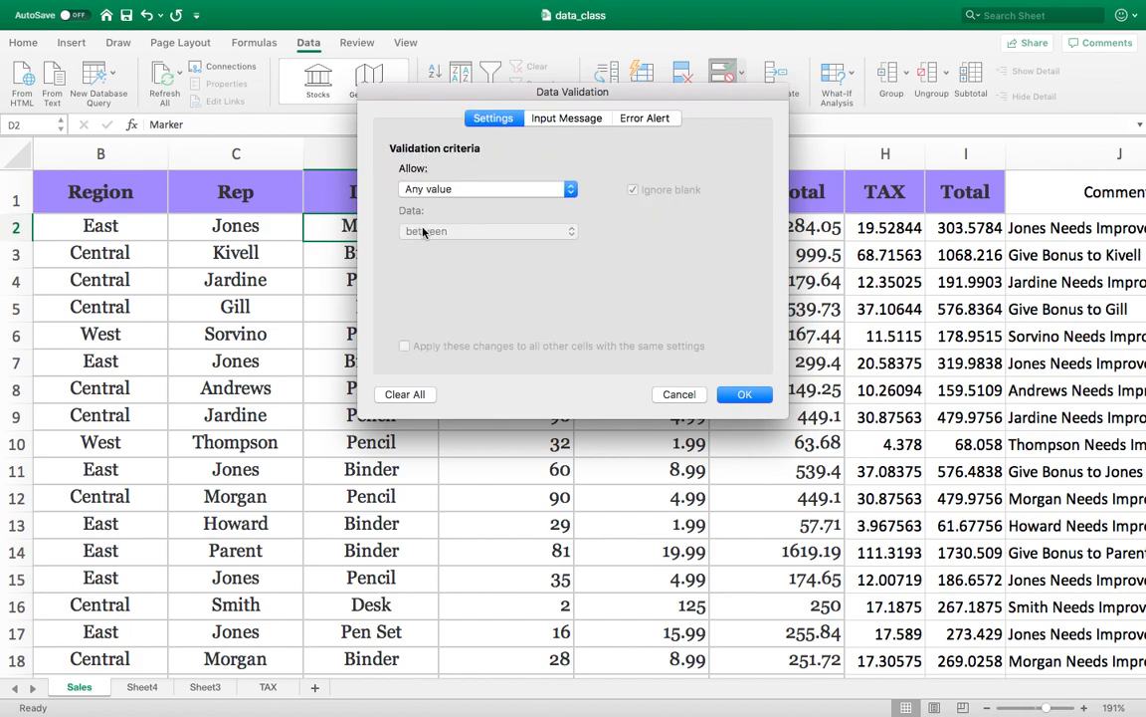
{"action": "left_click", "coordinate": [426, 189]}
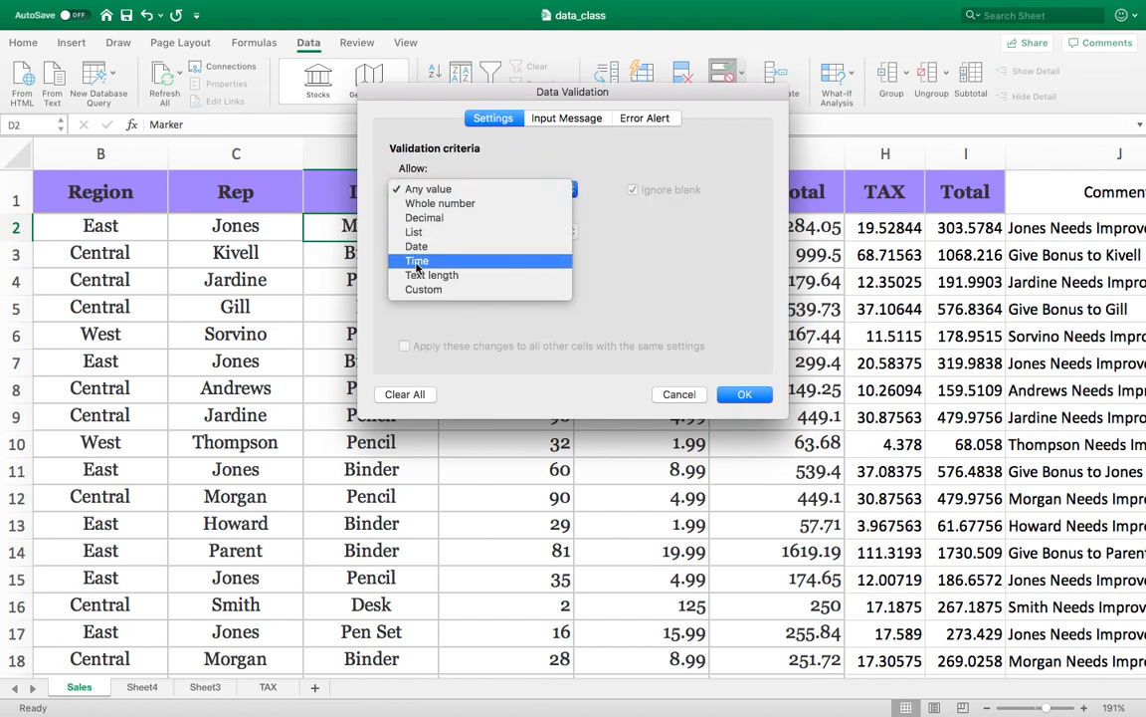
{"action": "left_click", "coordinate": [416, 232]}
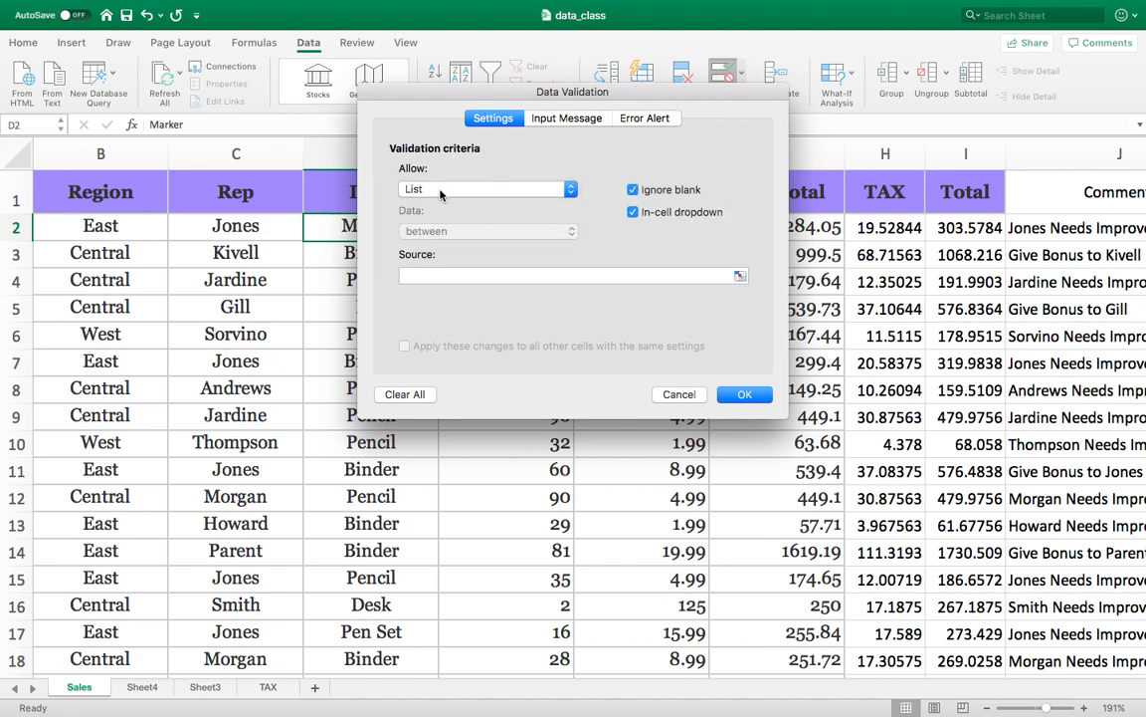
{"action": "left_click", "coordinate": [435, 274]}
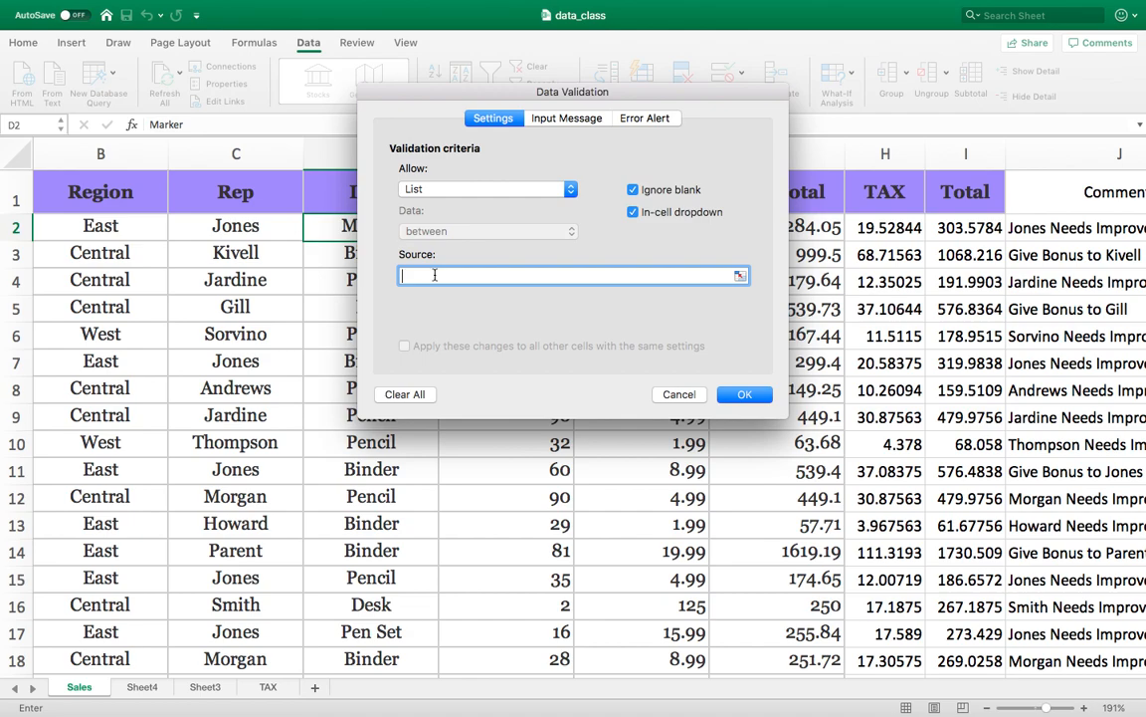
{"action": "type", "text": "Pen,Marker"}
{"action": "type", "text": ",desk"}
{"action": "key", "text": "Return"}
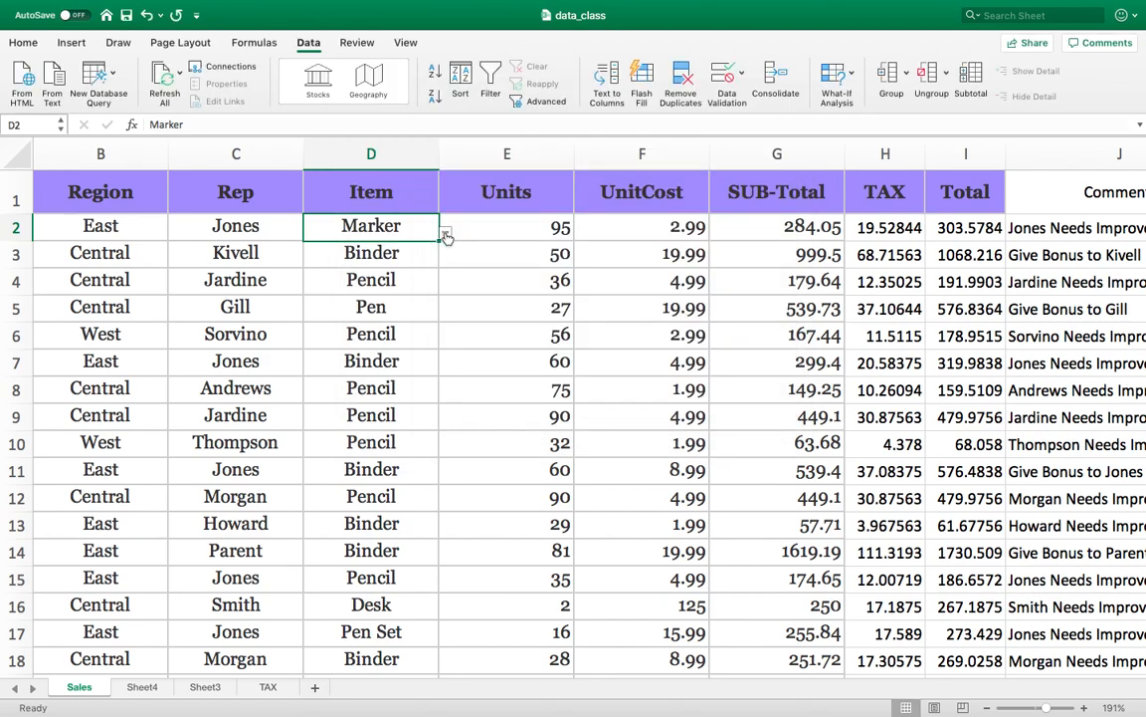
Step: After checking D2's dropdown, change its list source to Sheet4!$B$2:$B$5 (Pen, Binder, Marker, Desk)
{"action": "left_click", "coordinate": [444, 233]}
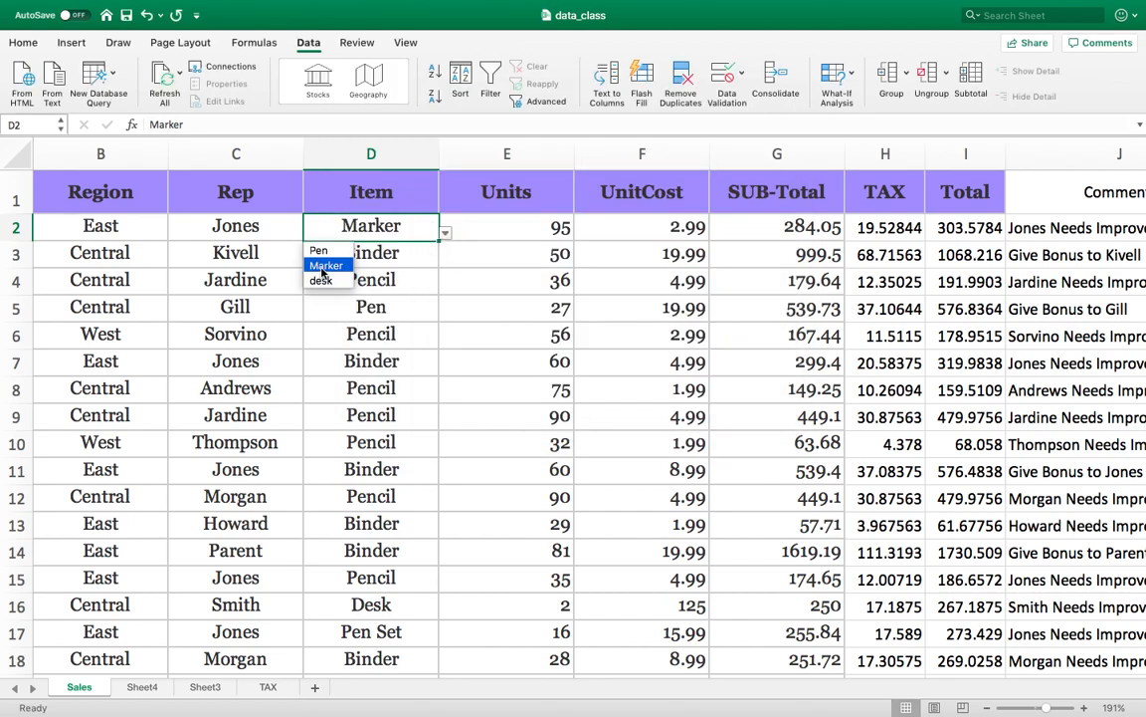
{"action": "left_click", "coordinate": [366, 219]}
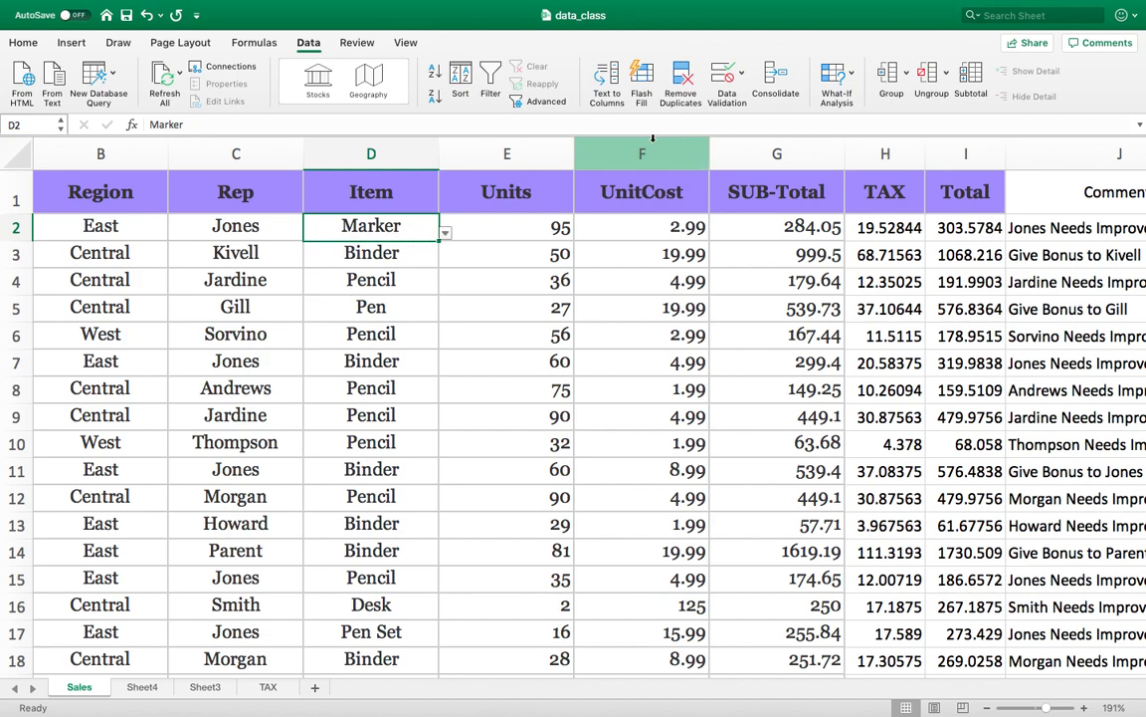
{"action": "left_click", "coordinate": [726, 78]}
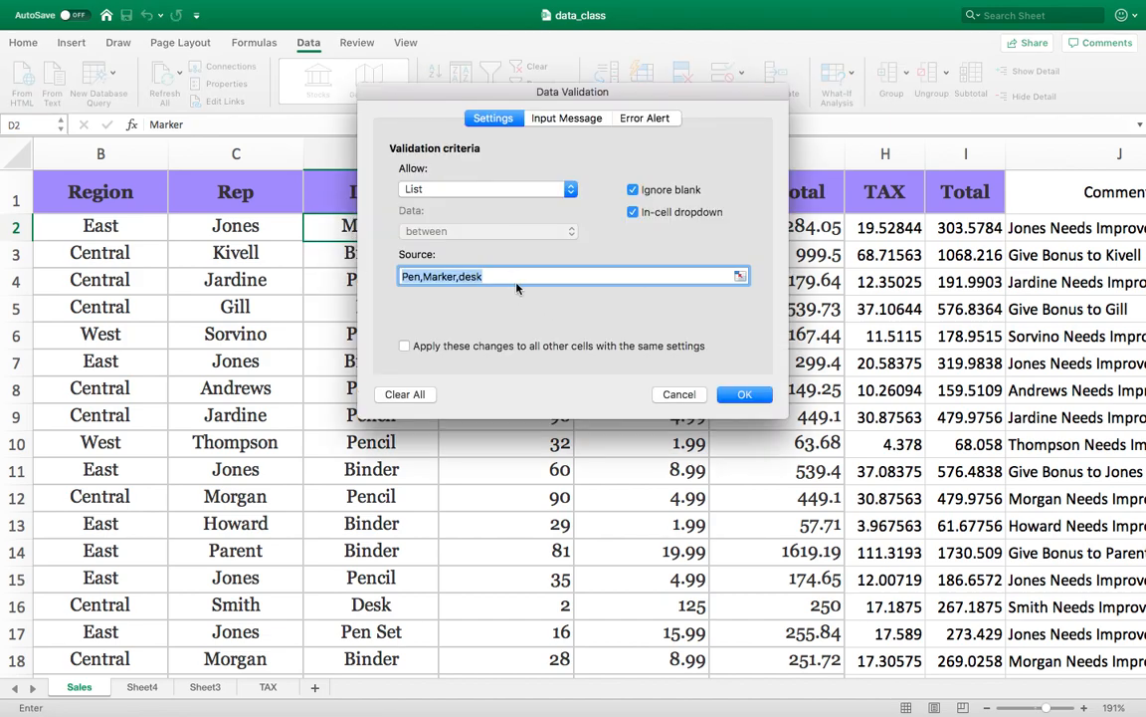
{"action": "key", "text": "BackSpace"}
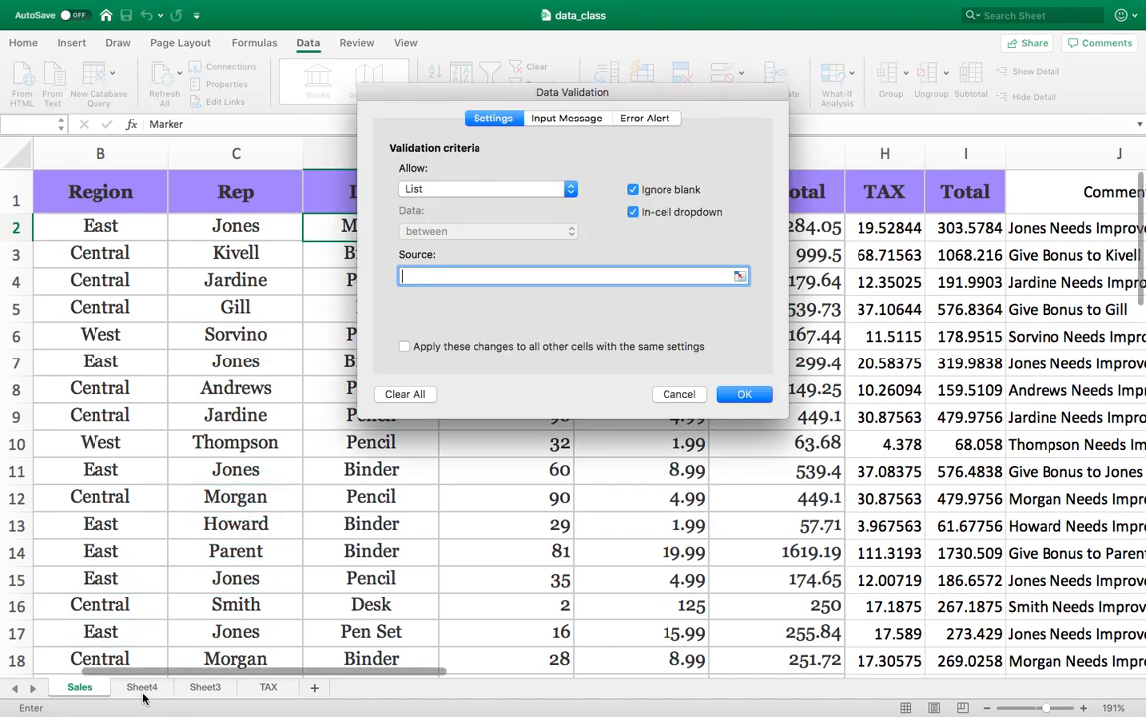
{"action": "left_click", "coordinate": [142, 686]}
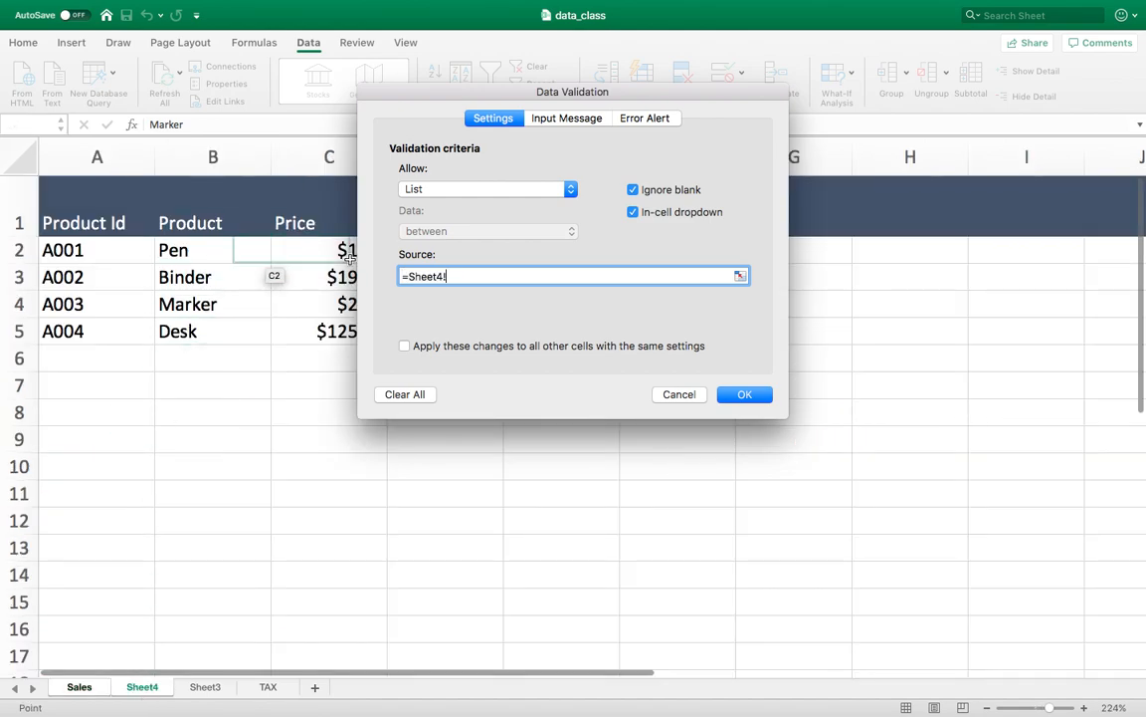
{"action": "left_click_drag", "start_coordinate": [199, 251], "coordinate": [195, 335]}
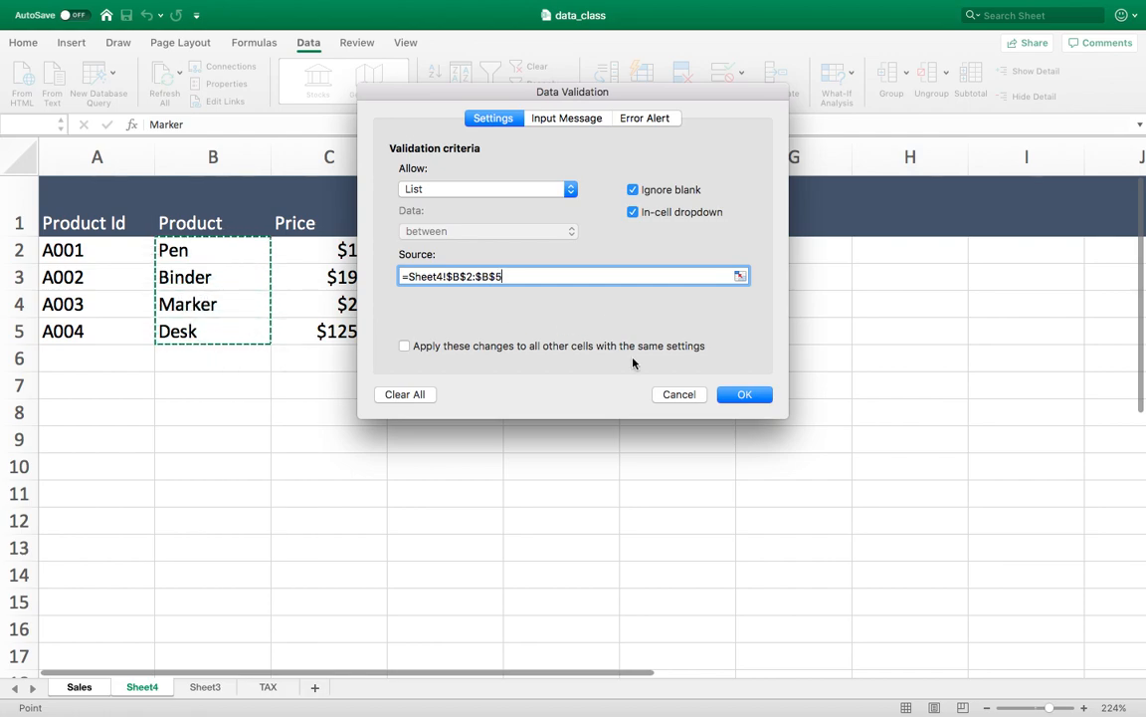
{"action": "left_click", "coordinate": [741, 396]}
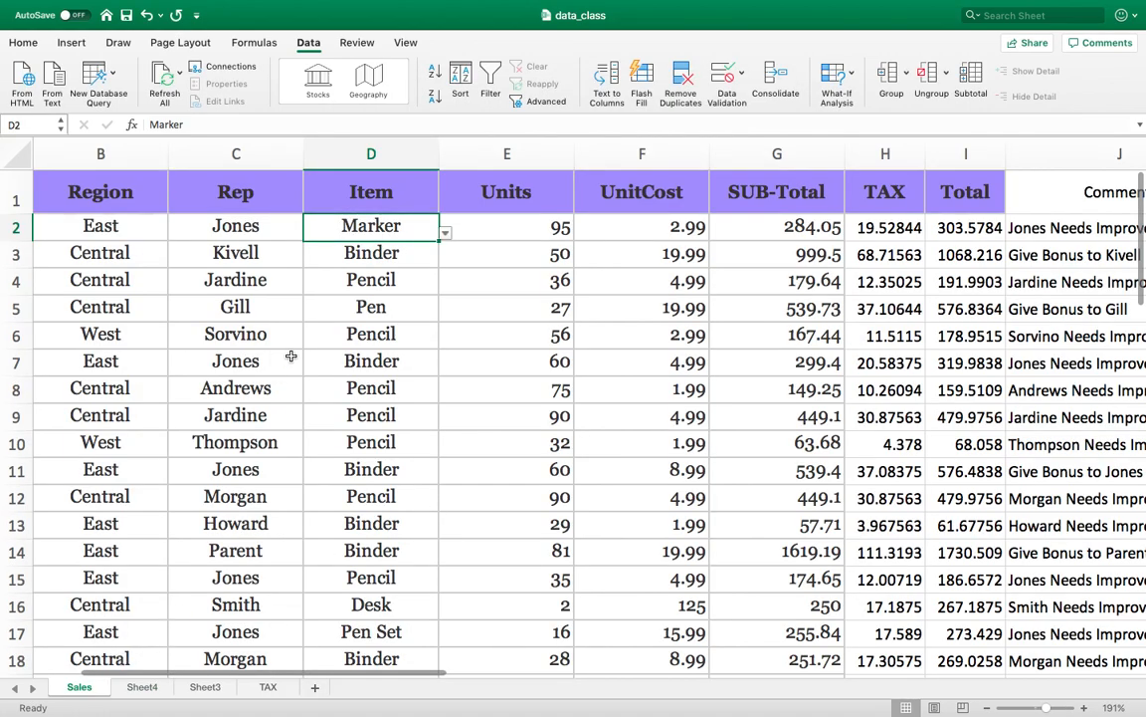
{"action": "left_click", "coordinate": [445, 235]}
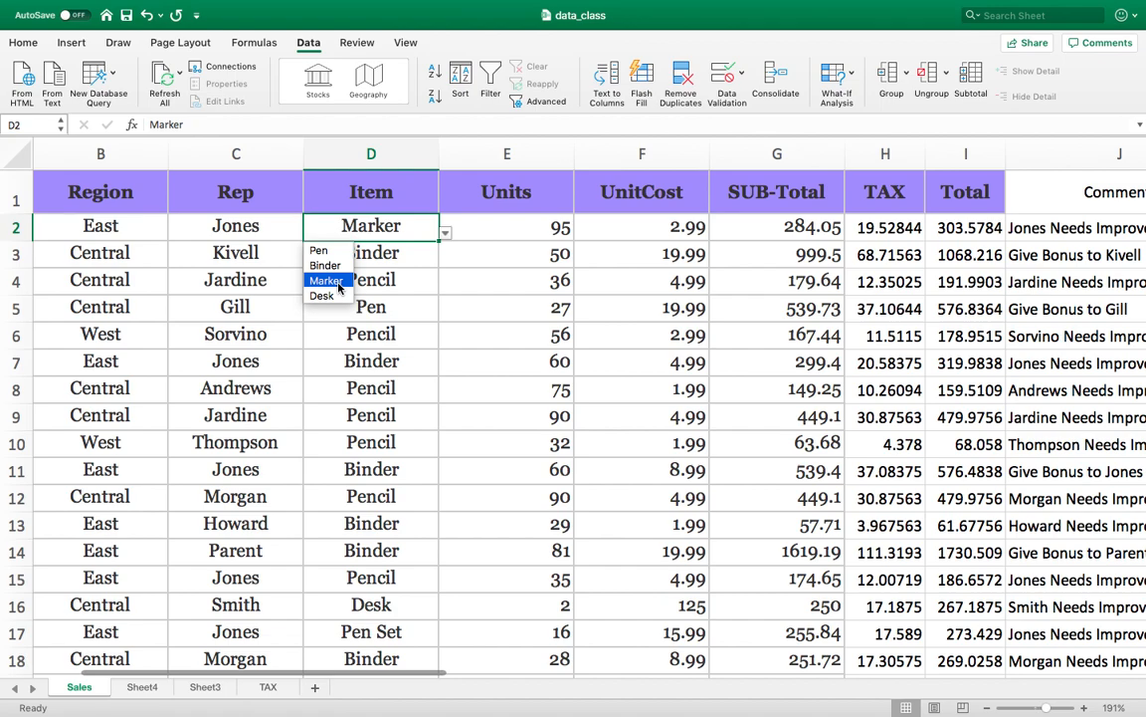
{"action": "left_click", "coordinate": [383, 225]}
{"action": "double_click", "coordinate": [382, 227]}
{"action": "left_click", "coordinate": [445, 234]}
{"action": "left_click", "coordinate": [326, 268]}
{"action": "double_click", "coordinate": [434, 231]}
{"action": "key", "text": "BackSpace"}
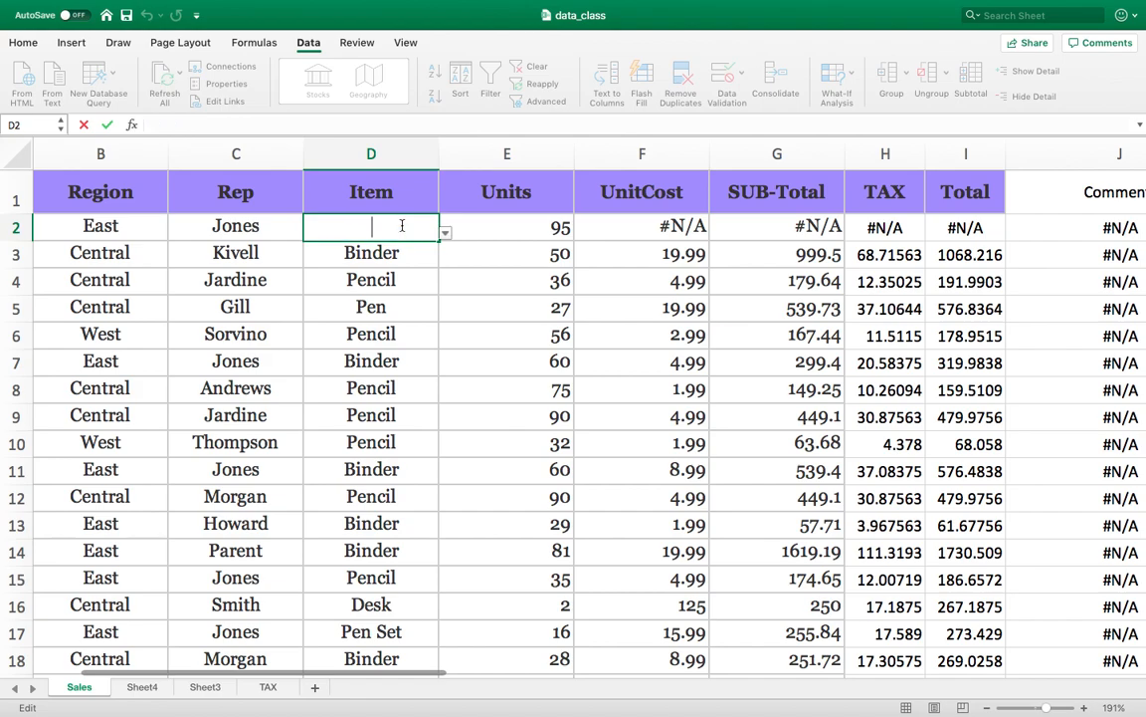
{"action": "left_click", "coordinate": [447, 236]}
{"action": "left_click", "coordinate": [329, 251]}
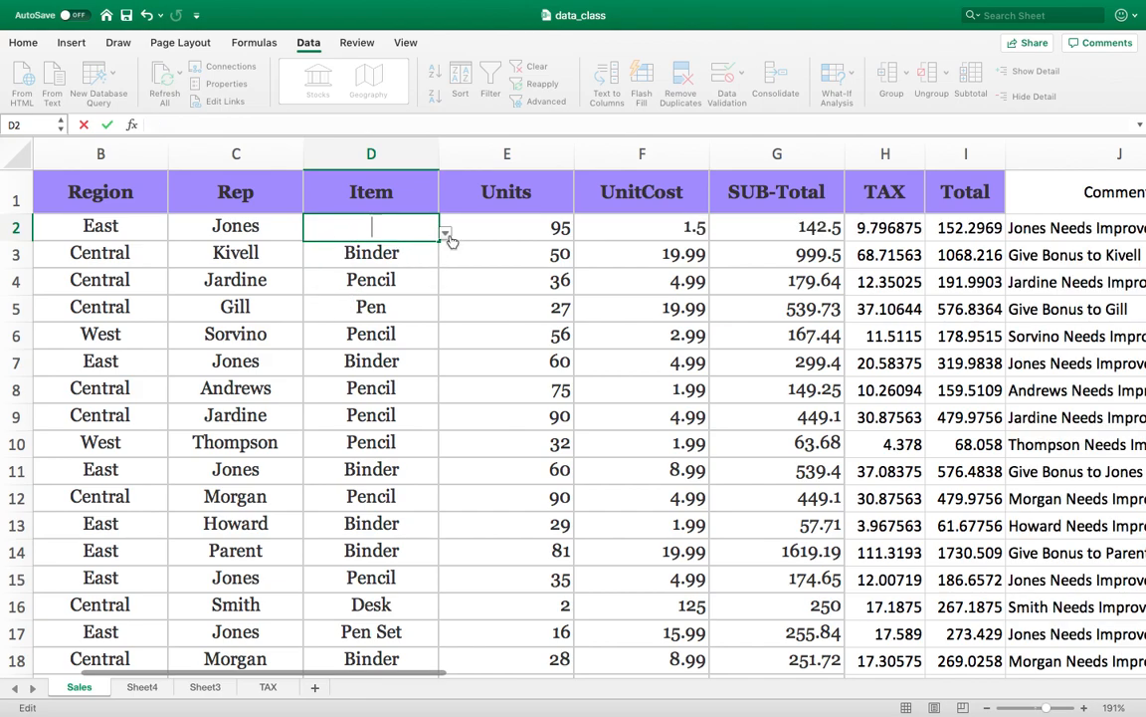
{"action": "left_click", "coordinate": [447, 236]}
{"action": "left_click", "coordinate": [332, 279]}
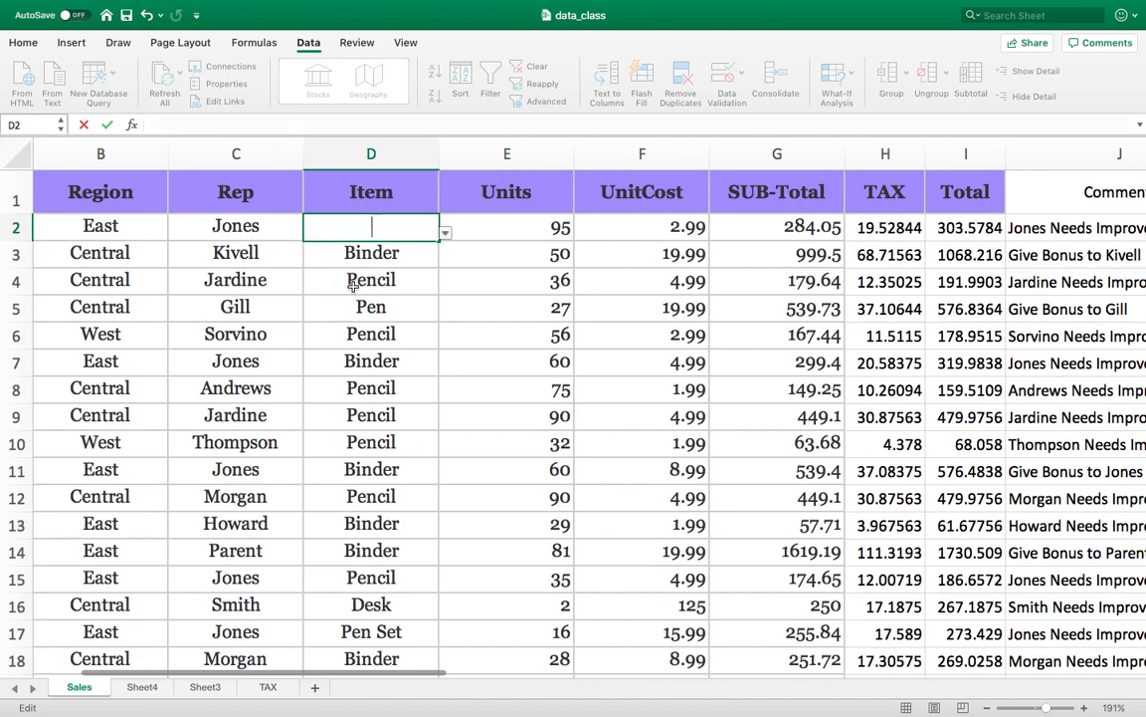
{"action": "left_click", "coordinate": [382, 286]}
{"action": "left_click", "coordinate": [402, 232]}
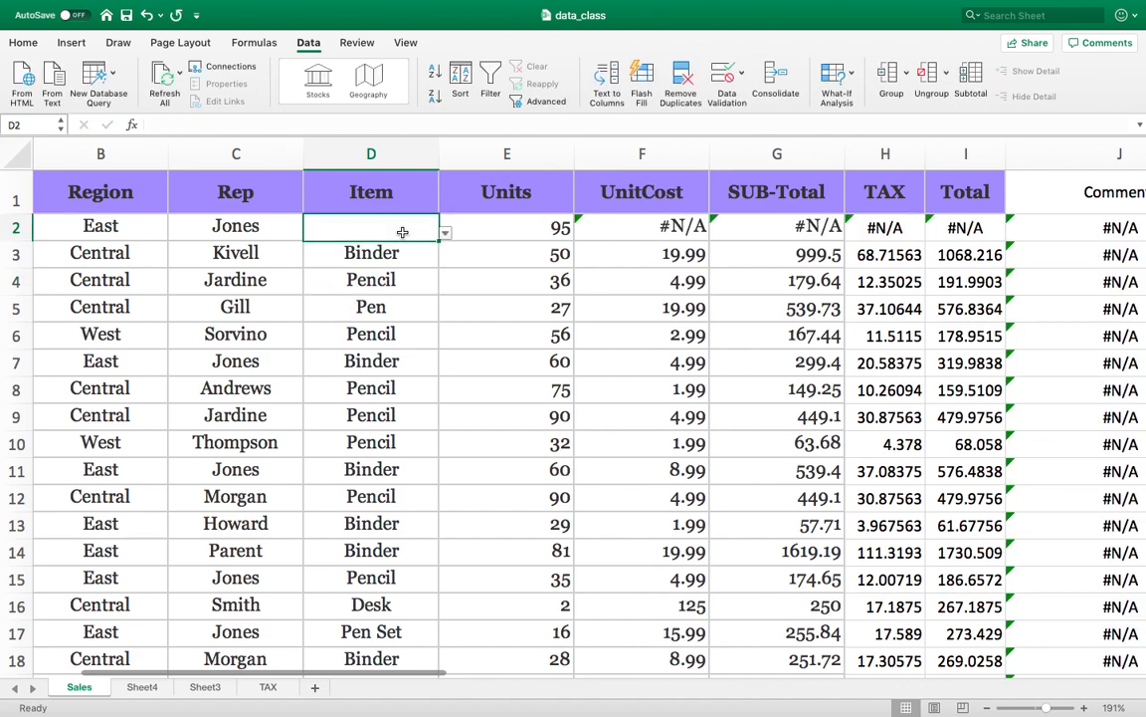
{"action": "key", "text": "super+z"}
{"action": "left_click", "coordinate": [426, 328]}
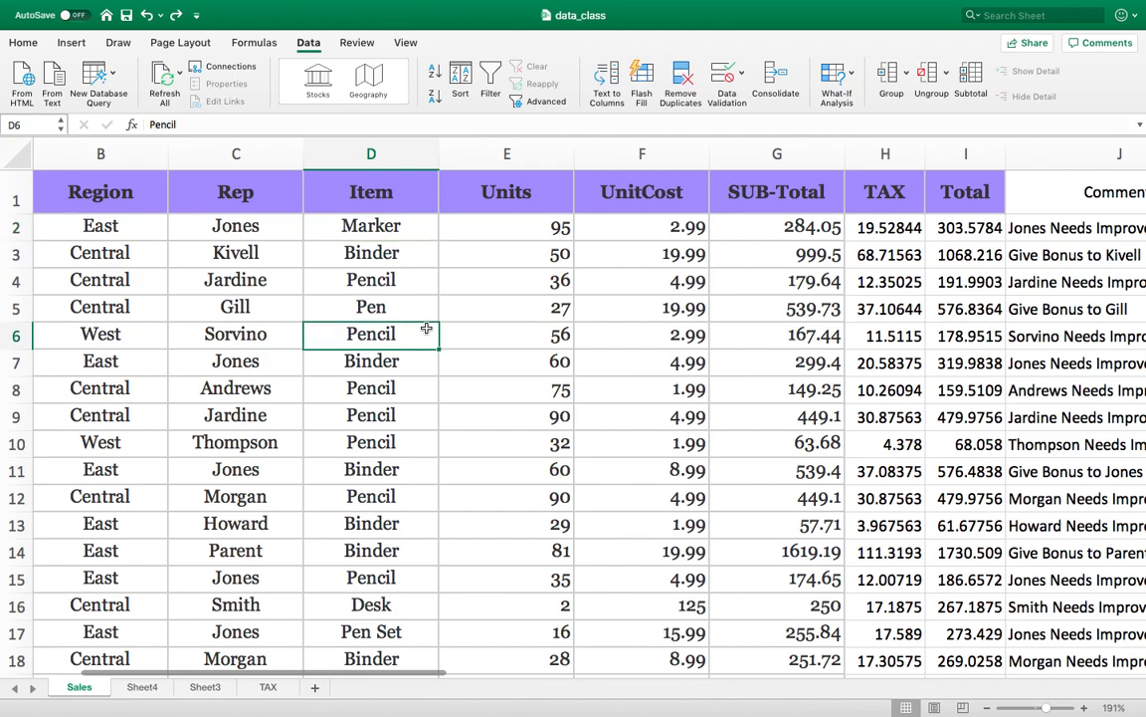